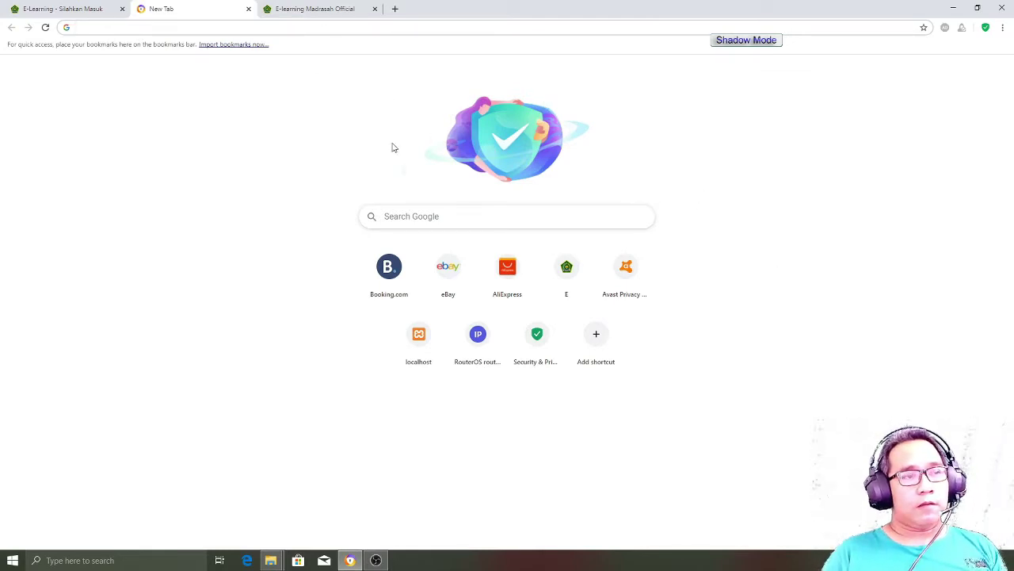
Step: Bring the E-learning Madrasah Official site tab to the front
left_click(321, 11)
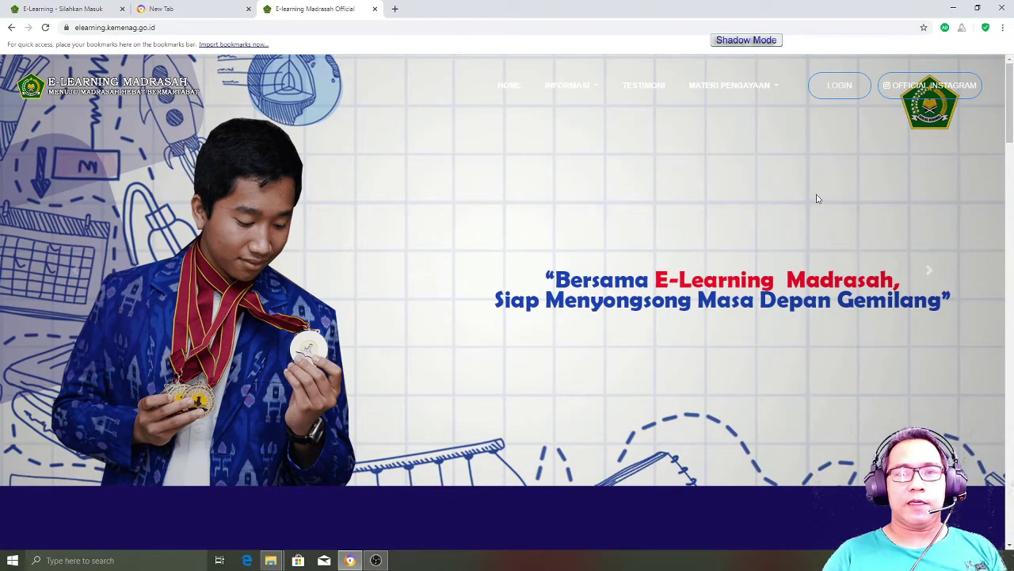
Step: Go to the portal's Silahkan Masuk login page from the homepage navigation
left_click(840, 96)
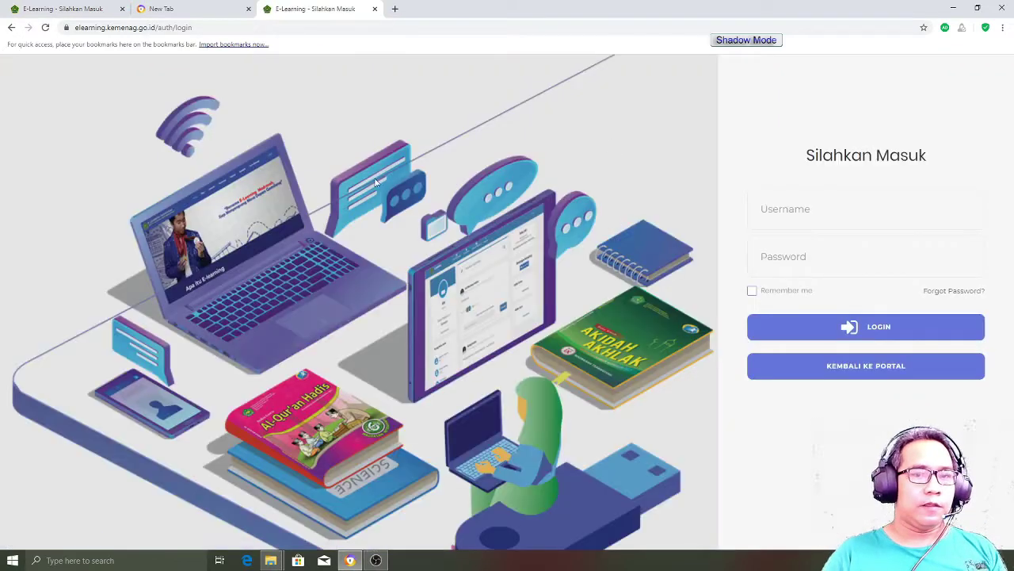
Step: Sign in as the madrasah operator and download the non-installer aplikasi_hosting zip from Download Installer
left_click(68, 14)
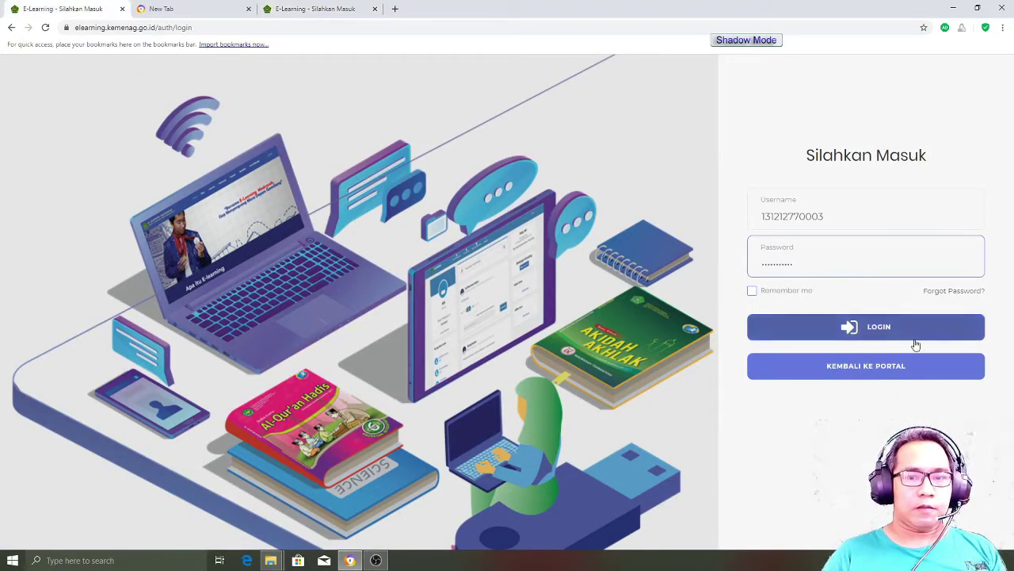
left_click(888, 330)
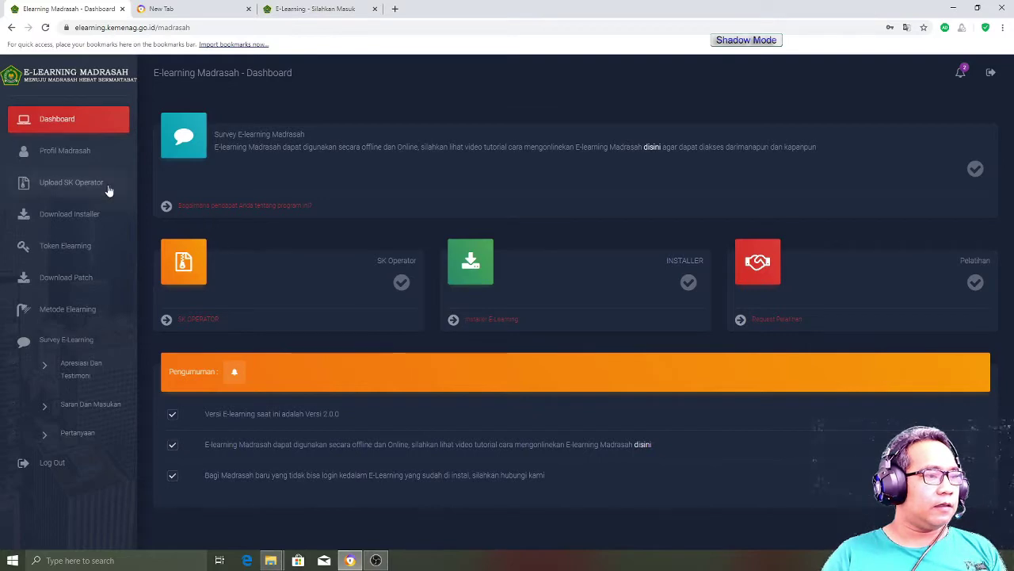
left_click(81, 214)
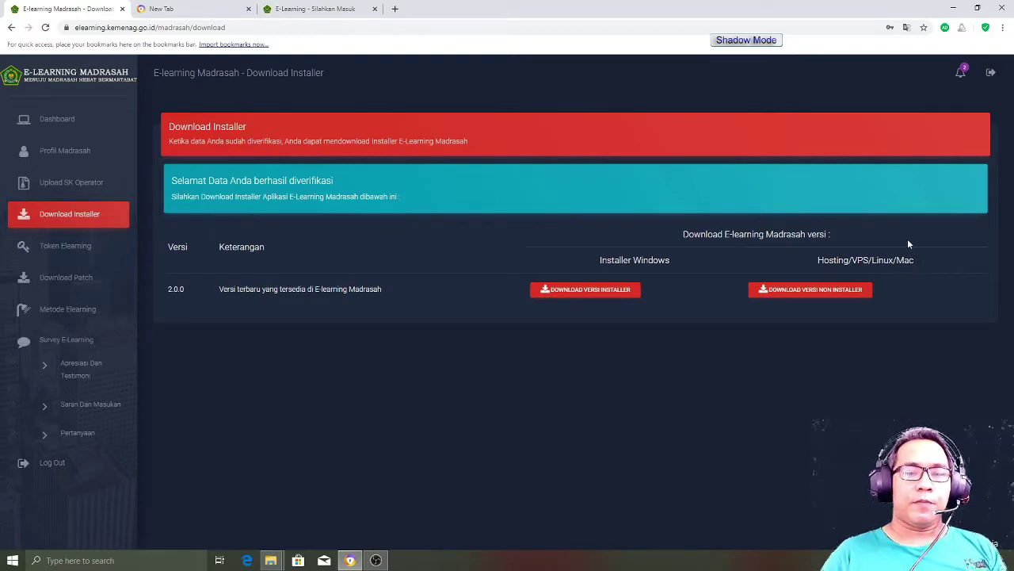
left_click(826, 290)
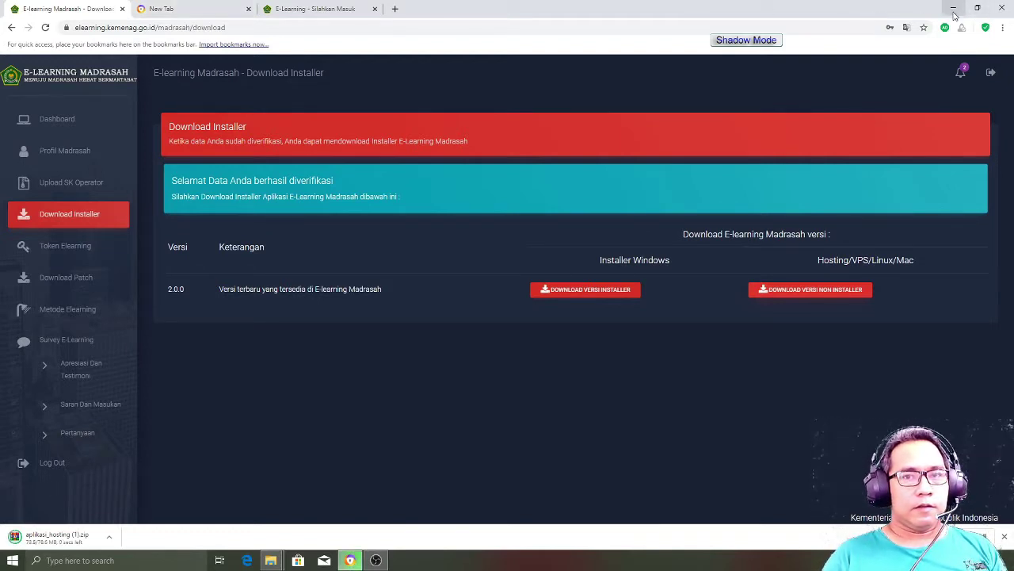
Step: Switch to the blank New Tab once the 78.8 MB aplikasi_hosting download completes
left_click(190, 14)
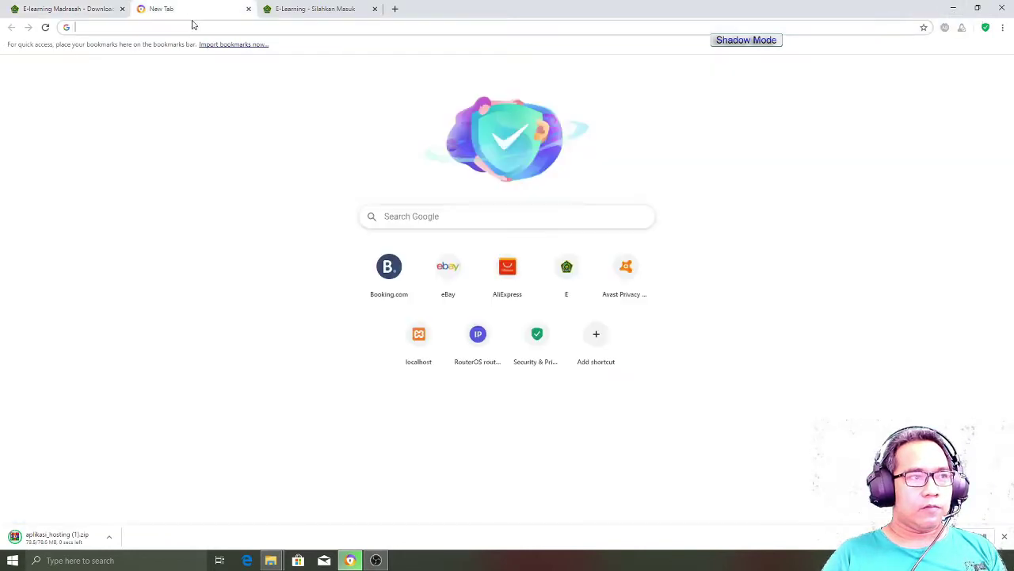
Step: Load ypksp.sch.id, then open ypksp.sch.id/cpanel to reach the port 2083 redirect page
left_click(192, 26)
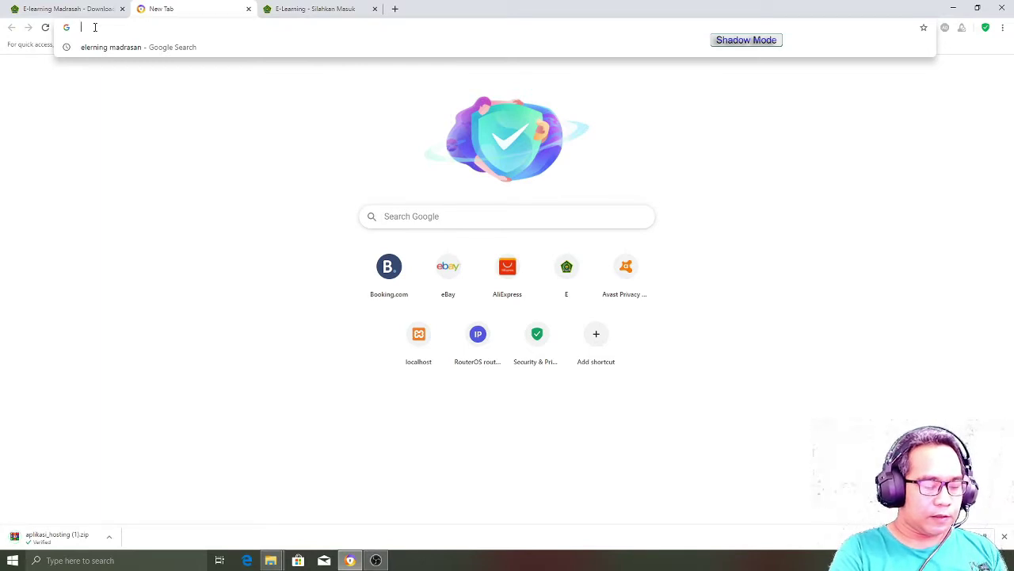
type("ypks")
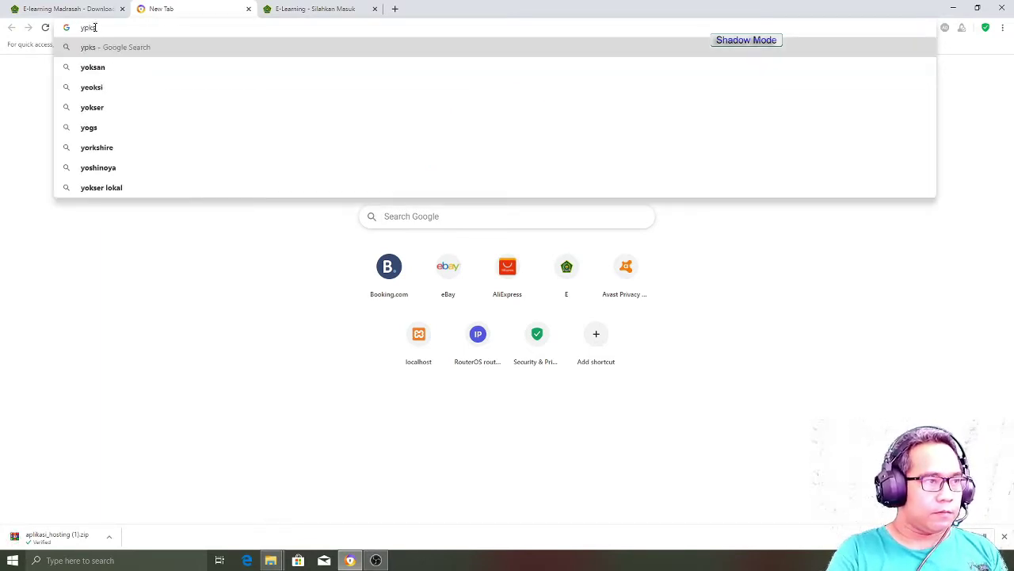
type("p.")
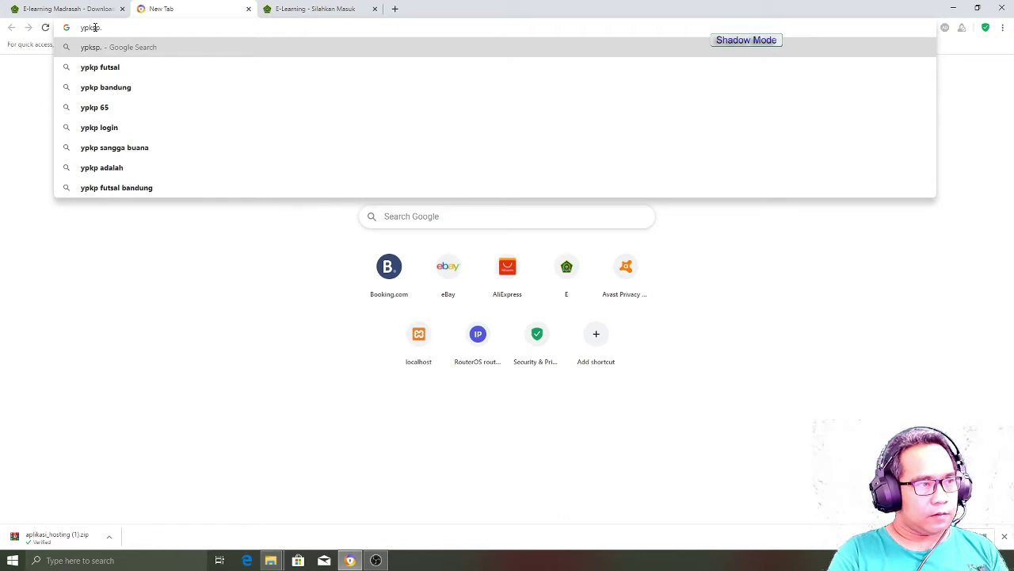
type("sc")
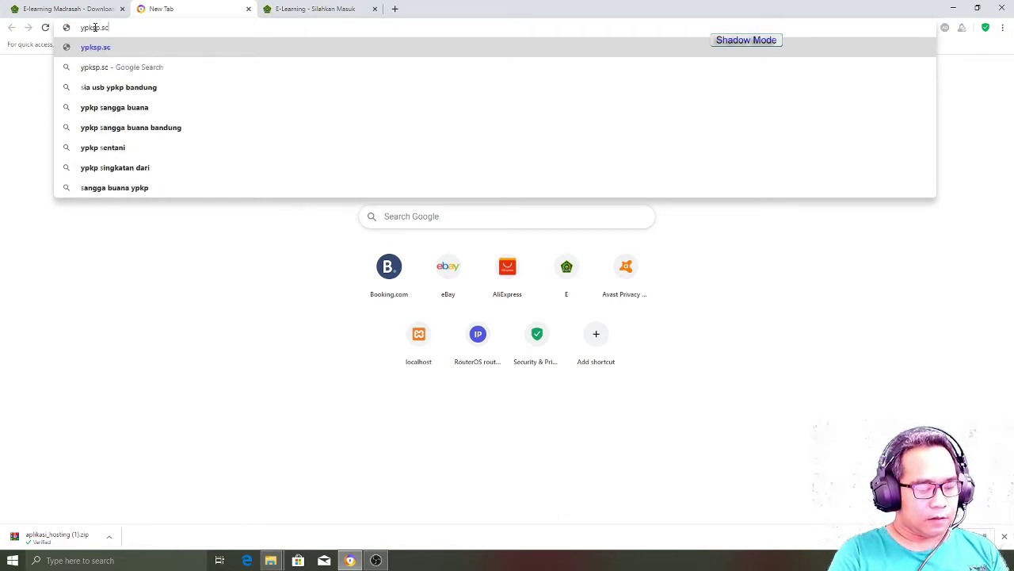
type("h.id")
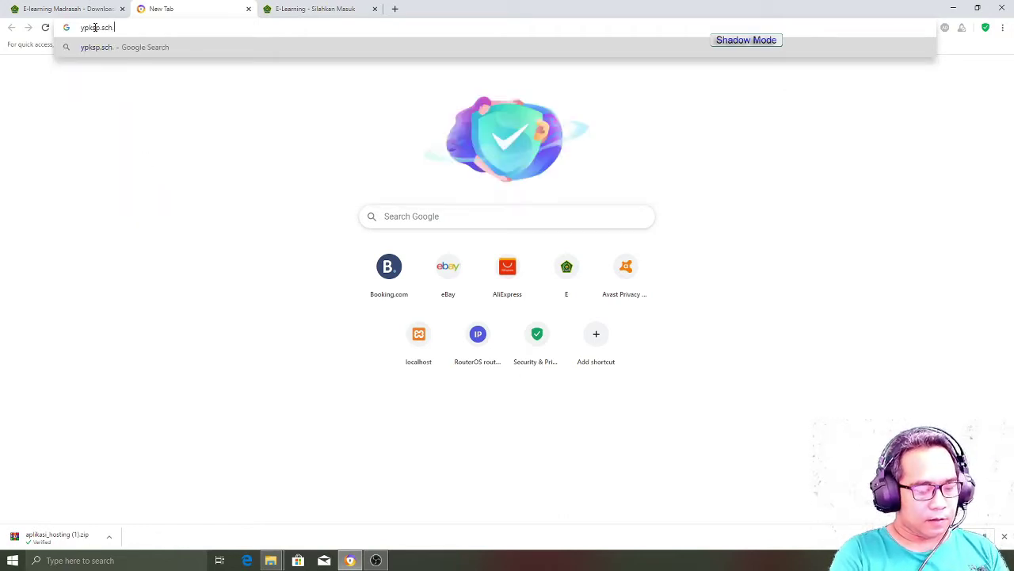
key("Return")
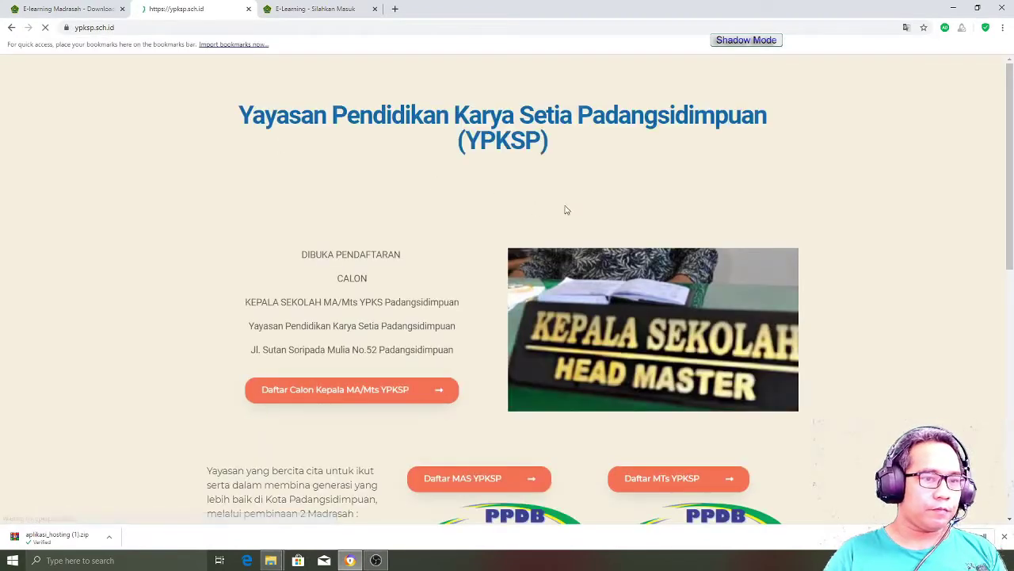
scroll(523, 222, "down", 5)
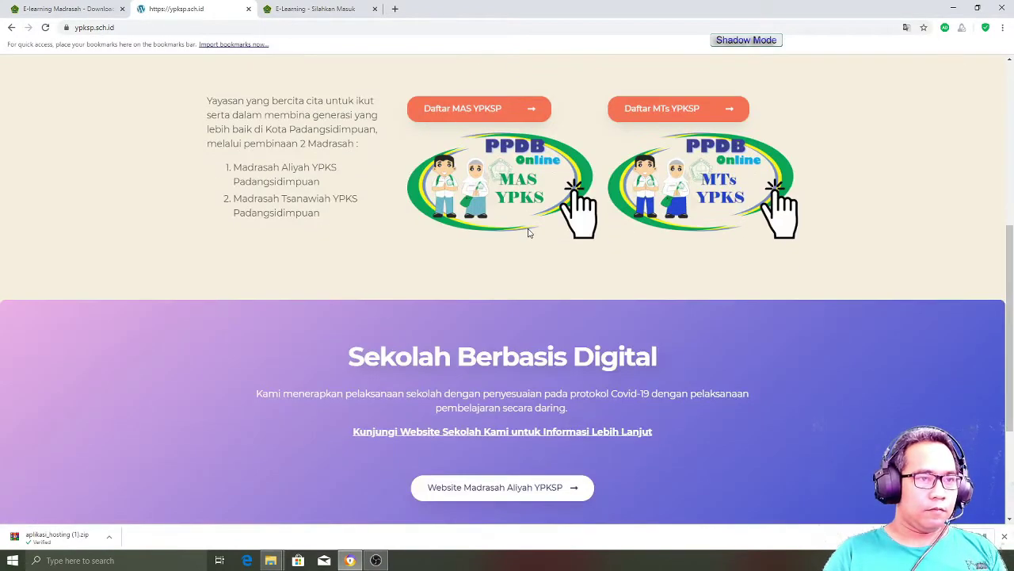
scroll(528, 229, "down", 3)
scroll(294, 98, "up", 3)
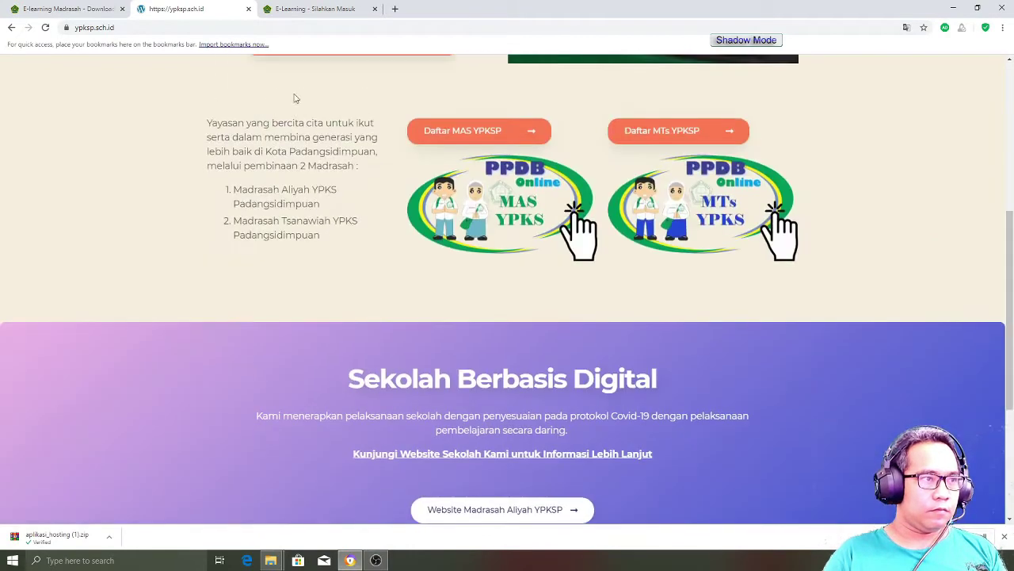
left_click(296, 28)
type("//")
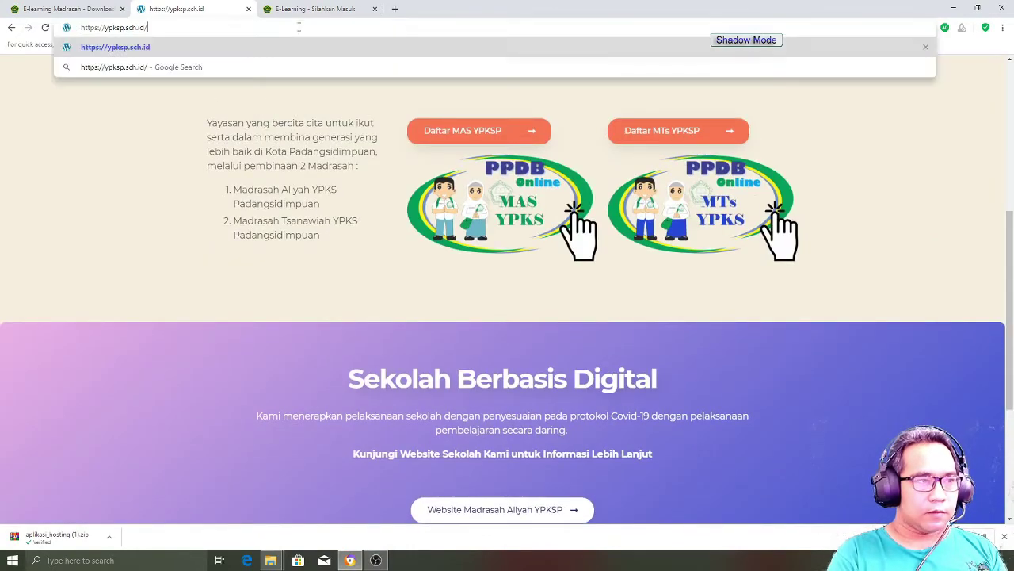
type("cpanel")
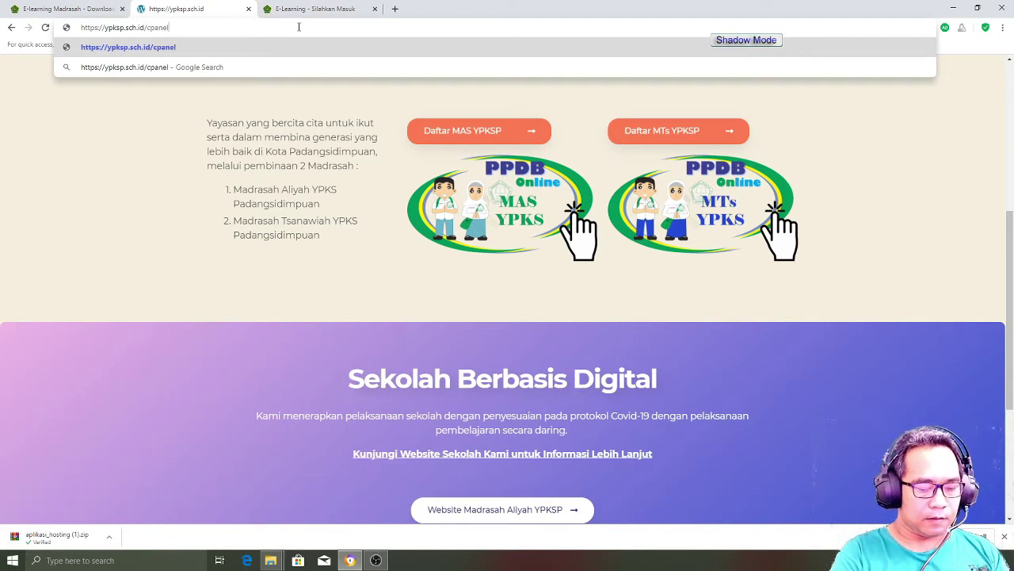
key("Return")
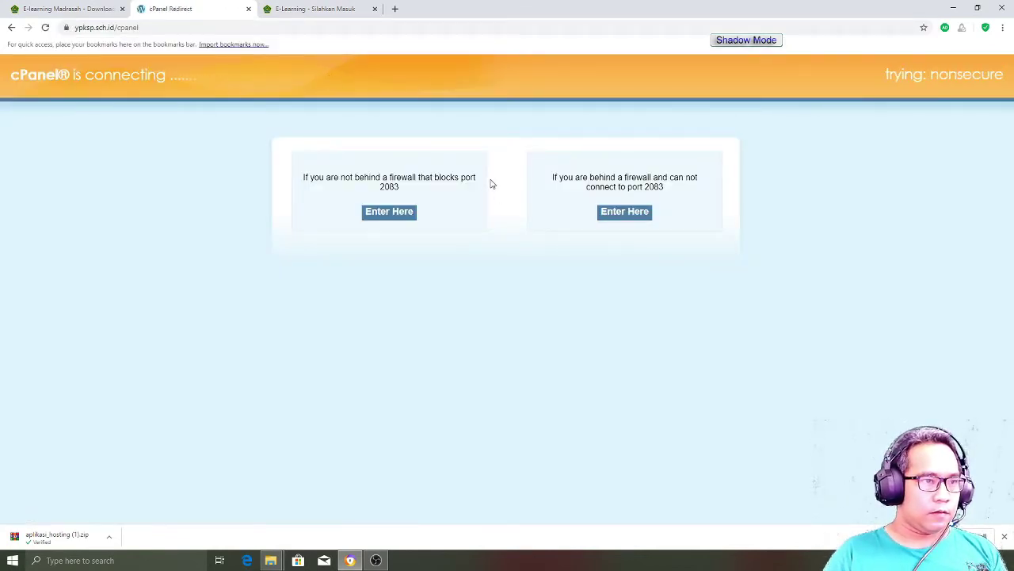
Step: Continue to cPanel on port 2083 and log in with the saved username and account password
left_click(397, 217)
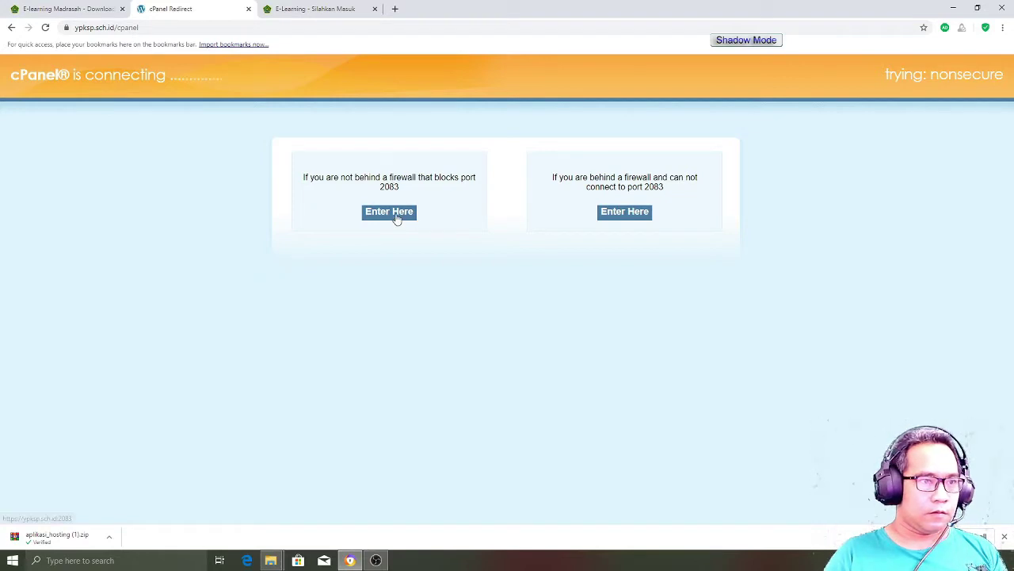
left_click(509, 196)
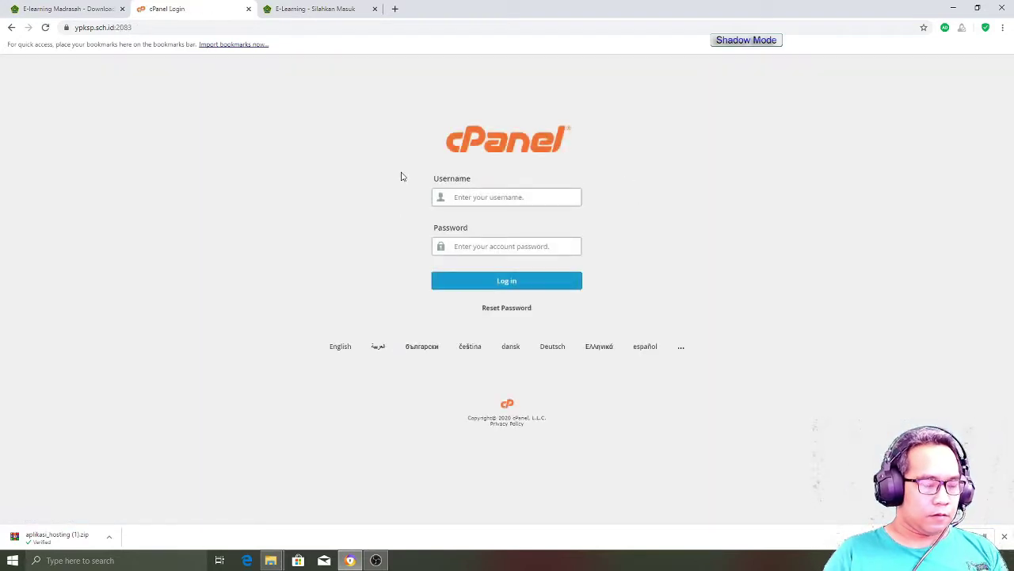
left_click(515, 197)
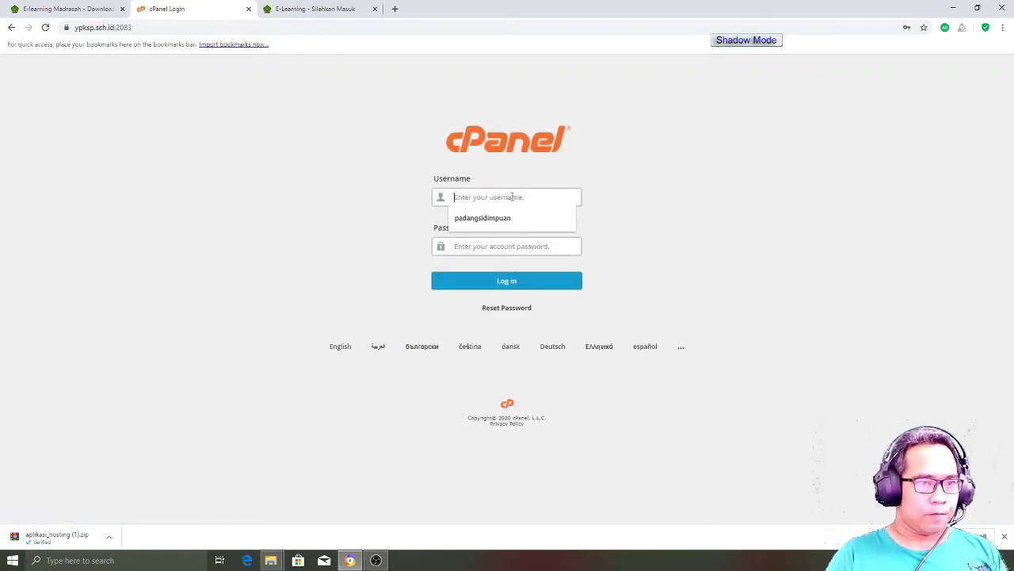
left_click(512, 216)
left_click(516, 251)
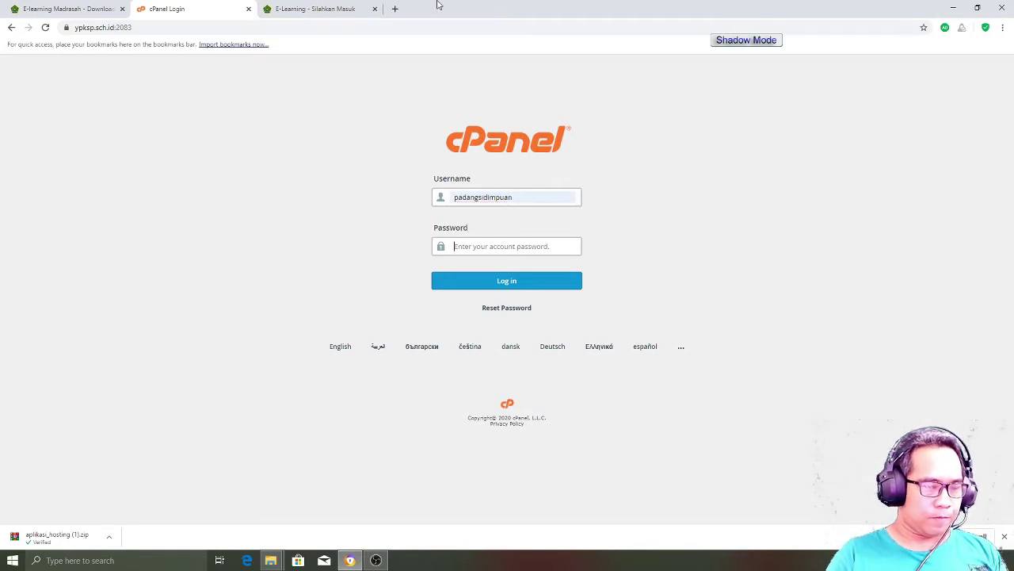
type("p")
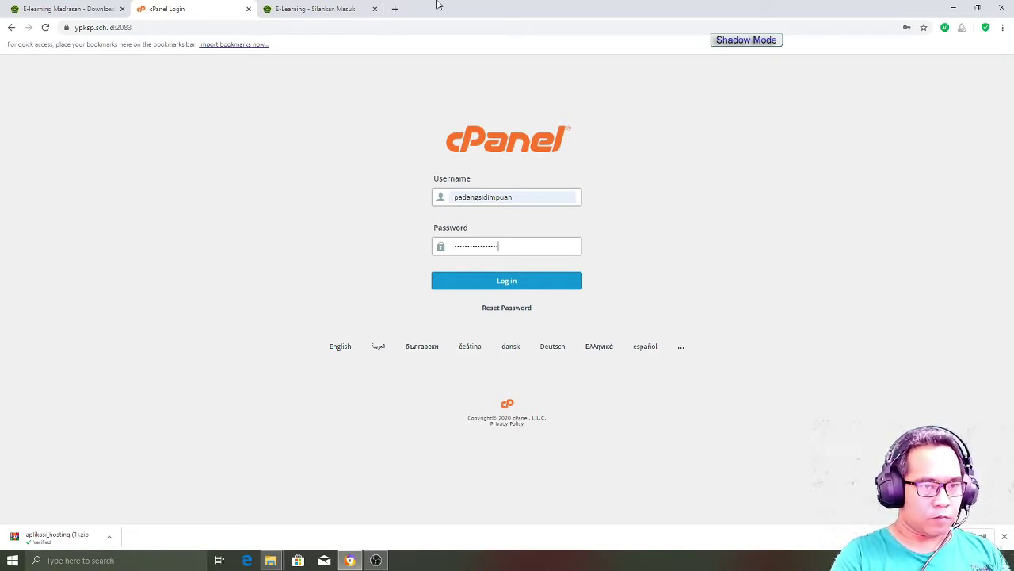
key("Return")
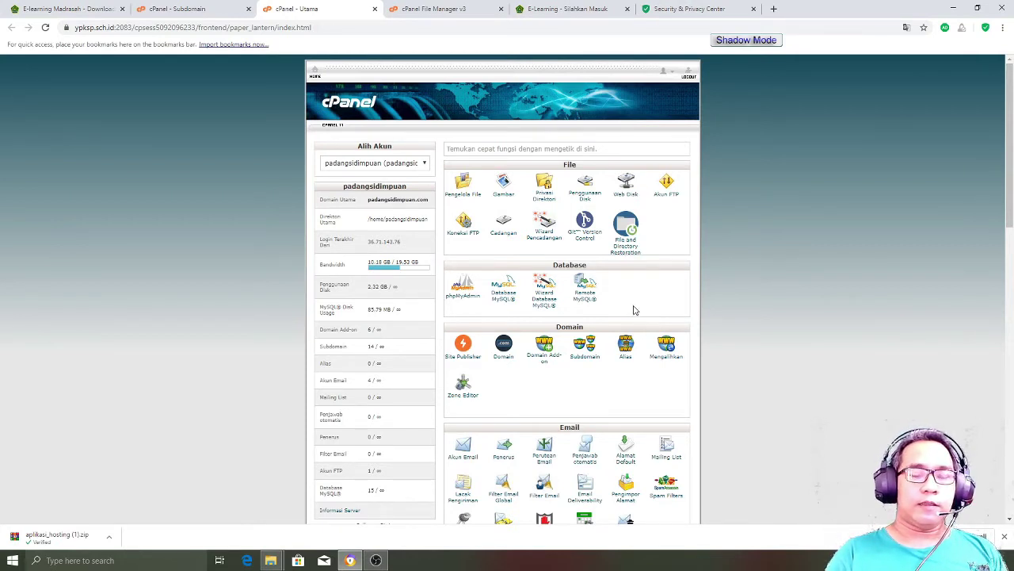
Step: Create the elearning subdomain of ypksp.sch.id with document root public_html/elearning
left_click(590, 361)
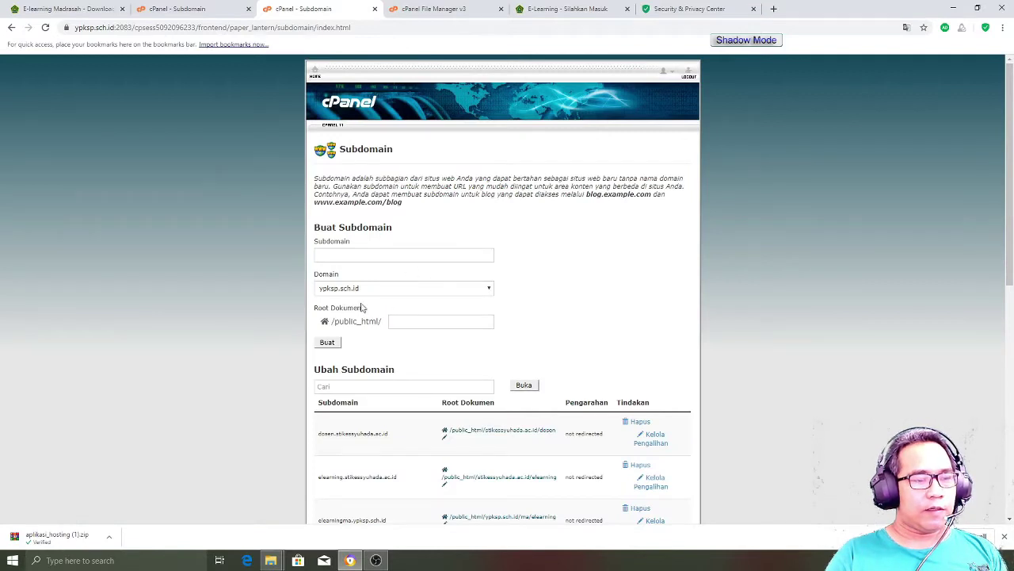
left_click(372, 256)
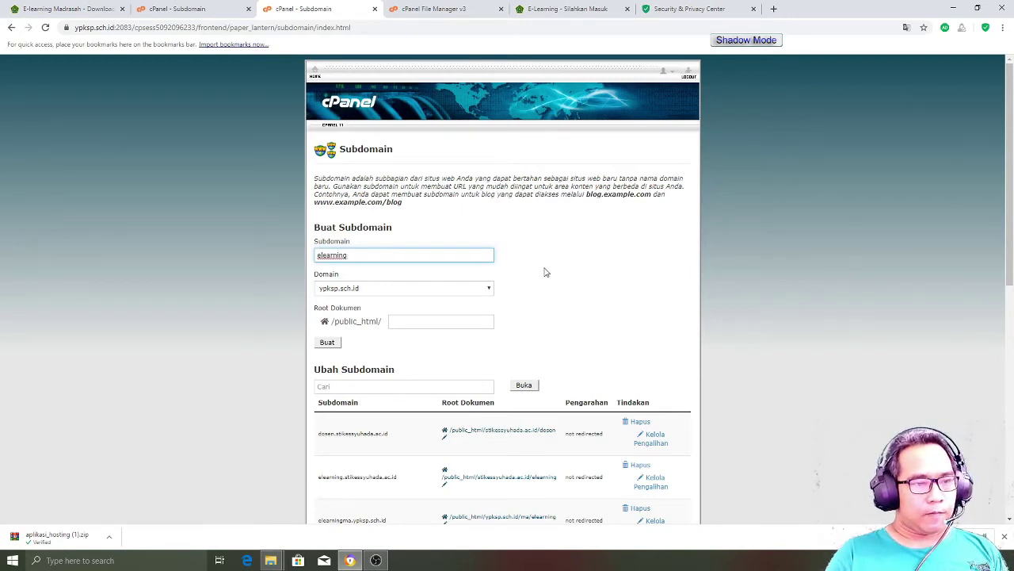
left_click(469, 324)
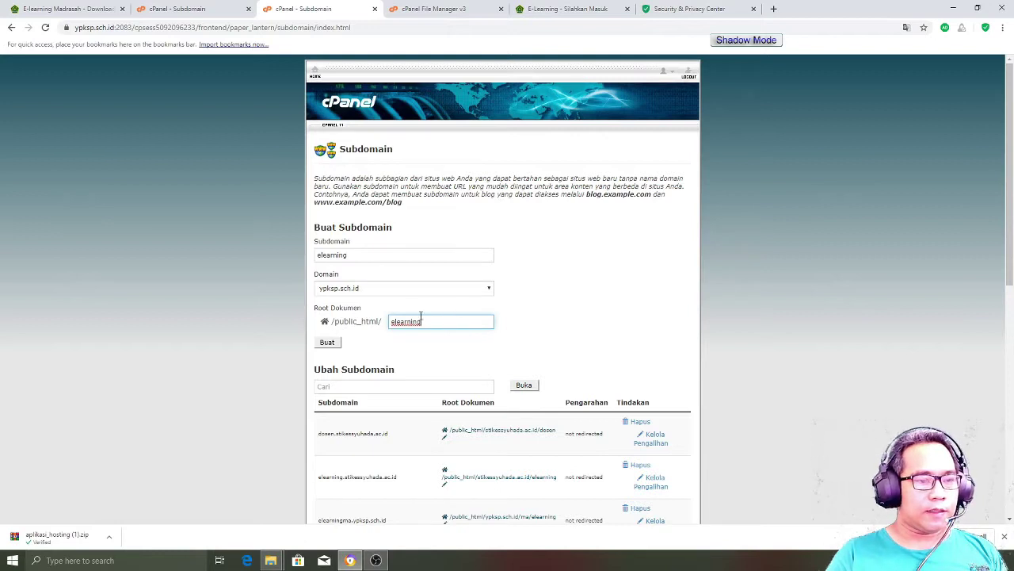
left_click(329, 342)
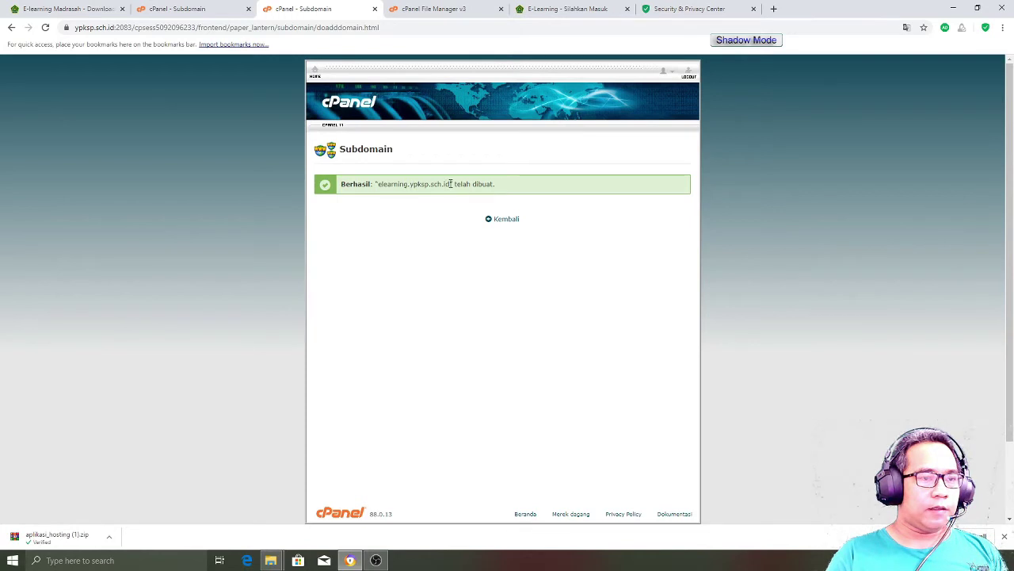
Step: Open elearning.ypksp.sch.id in a new tab, reload its empty Index of / listing, then return to cPanel
left_click_drag(449, 183, 385, 185)
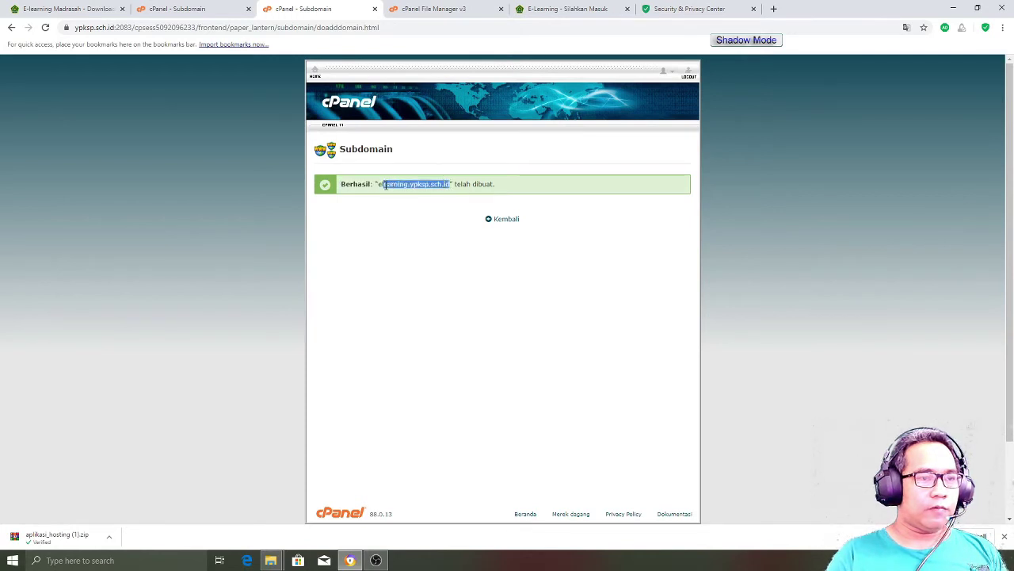
right_click(406, 185)
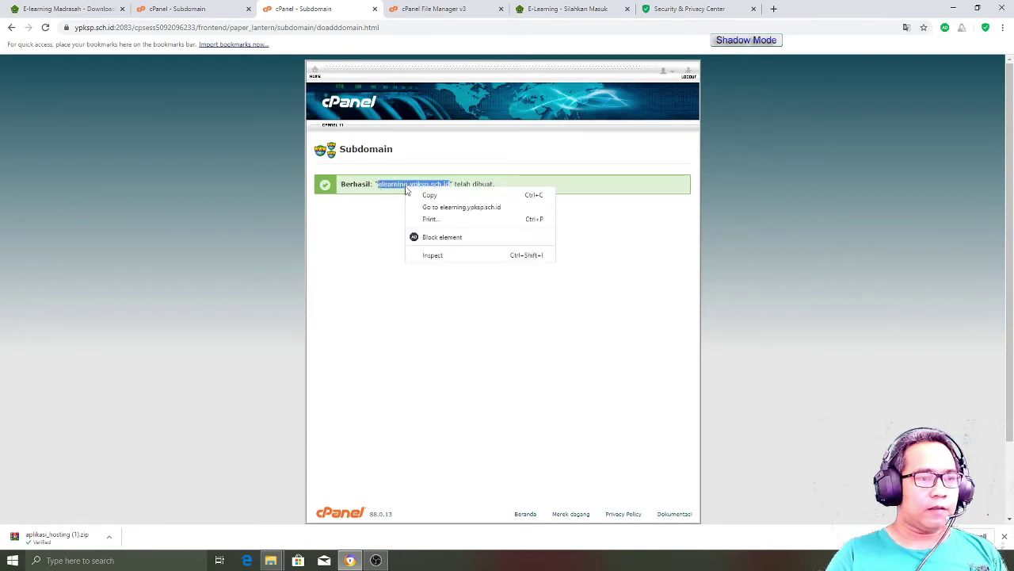
left_click(456, 206)
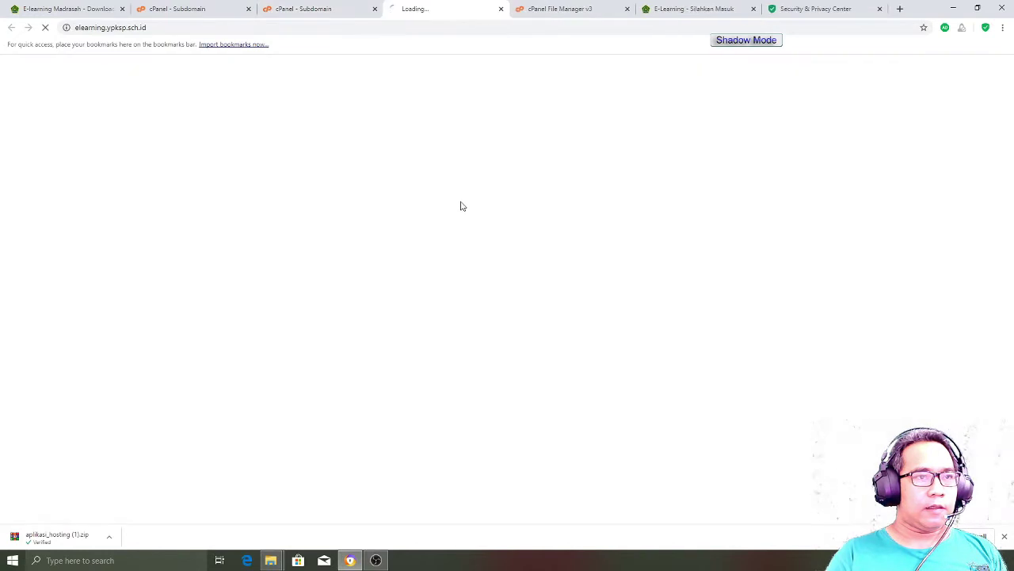
left_click(181, 28)
left_click(214, 28)
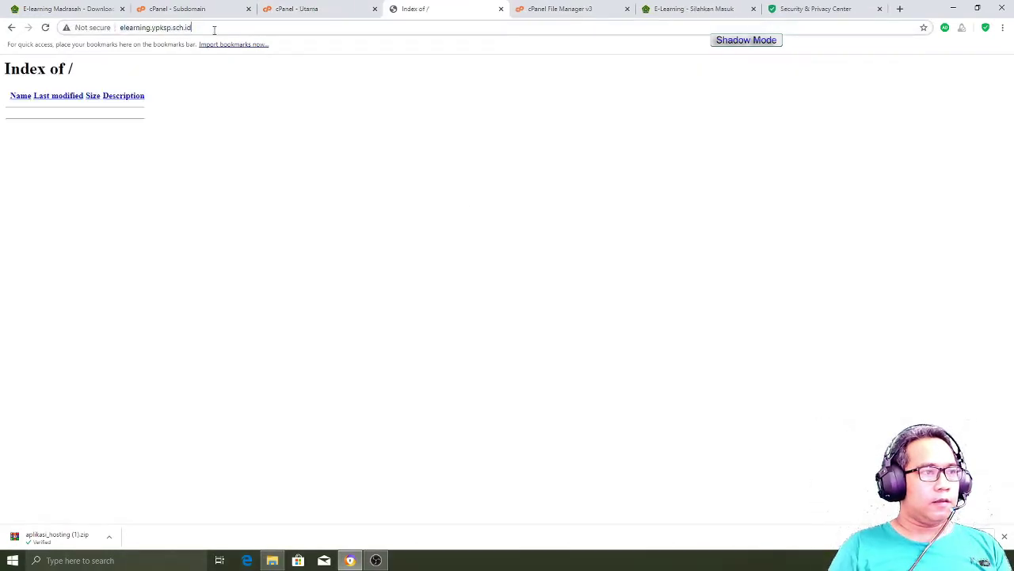
left_click(45, 27)
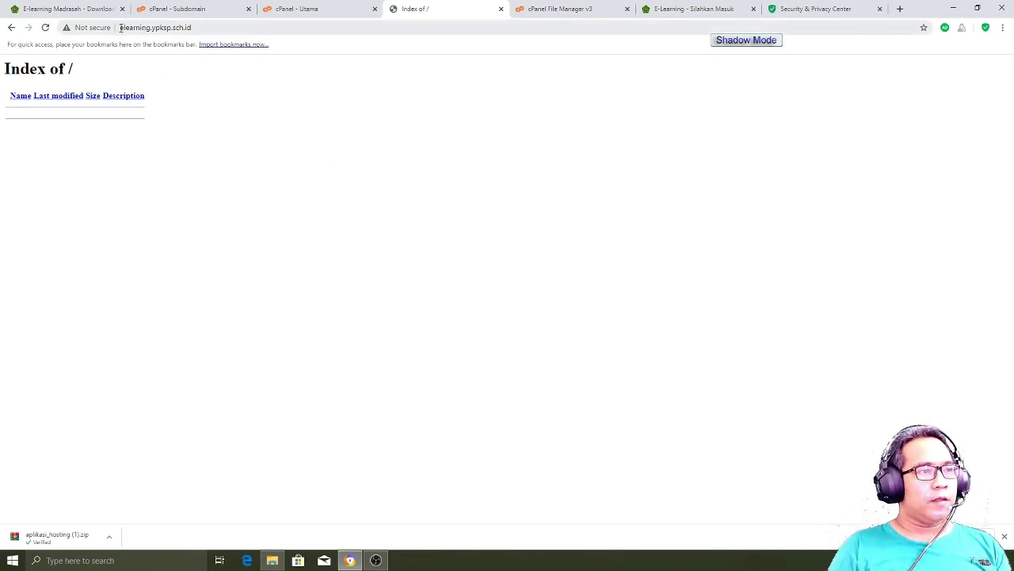
left_click_drag(120, 27, 156, 29)
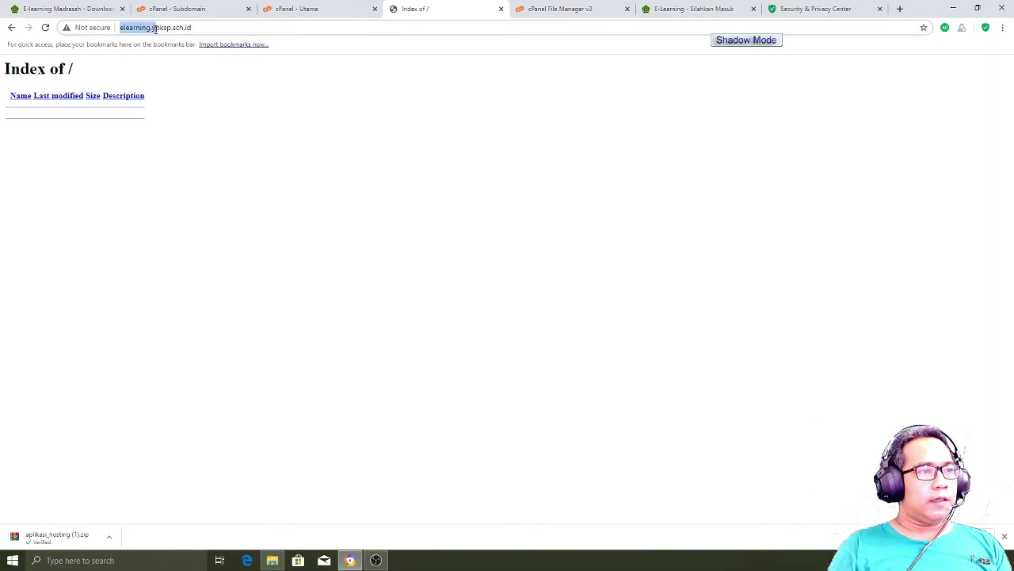
left_click(210, 30)
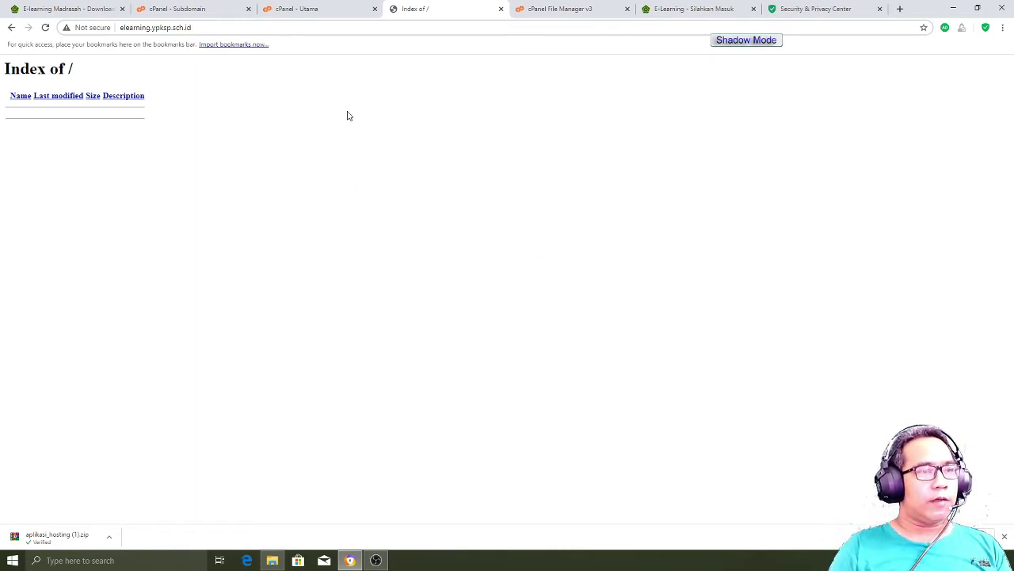
left_click(317, 14)
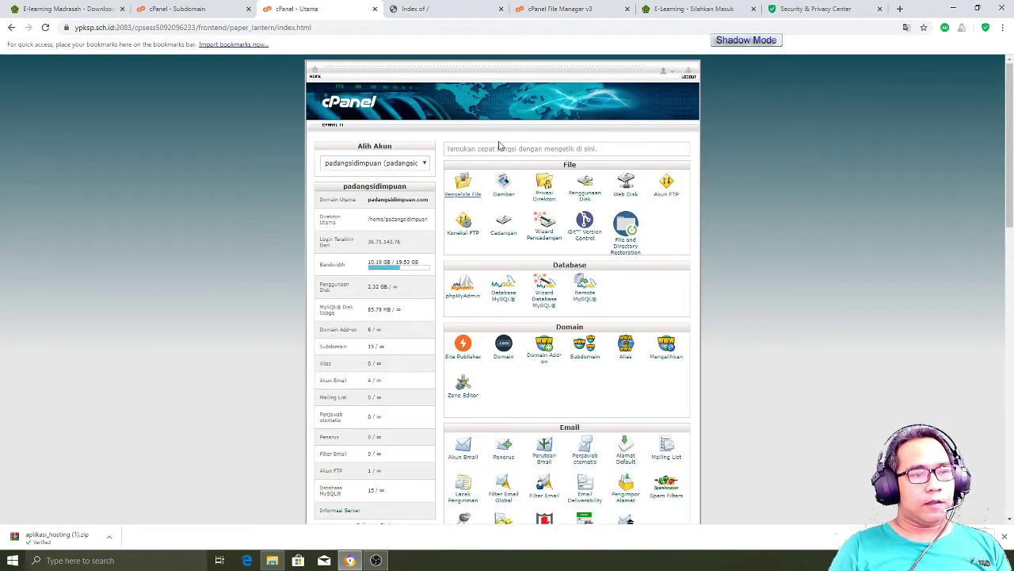
Step: Browse File Manager to the empty public_html/elearning folder, then bring up File Explorer with the downloaded zip
left_click(469, 195)
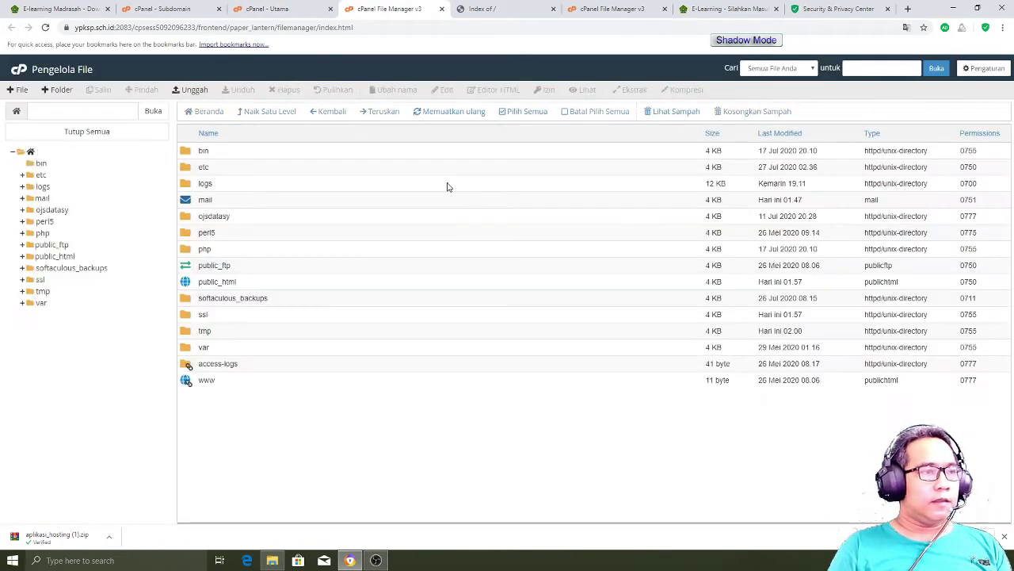
left_click(62, 258)
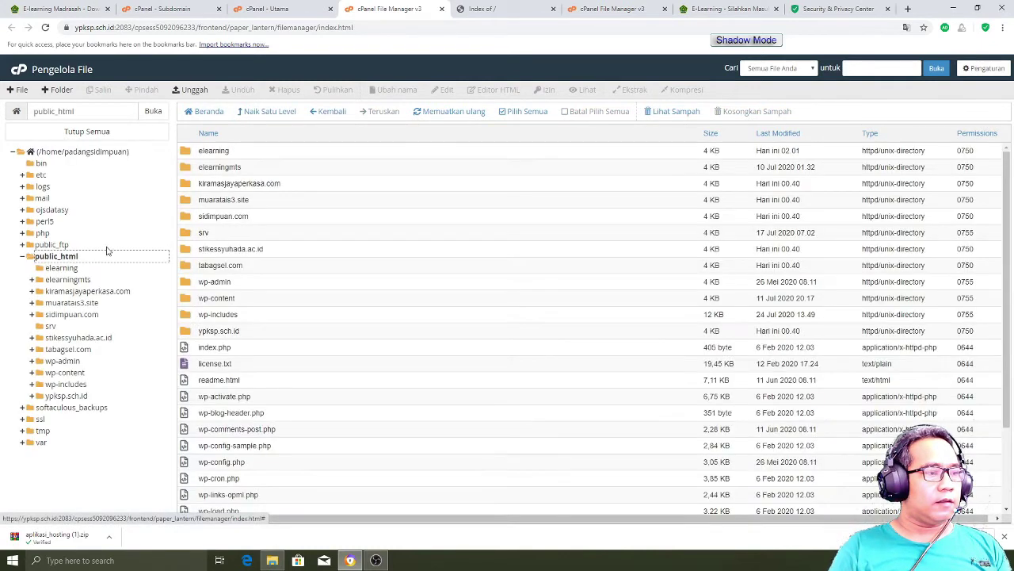
left_click(70, 268)
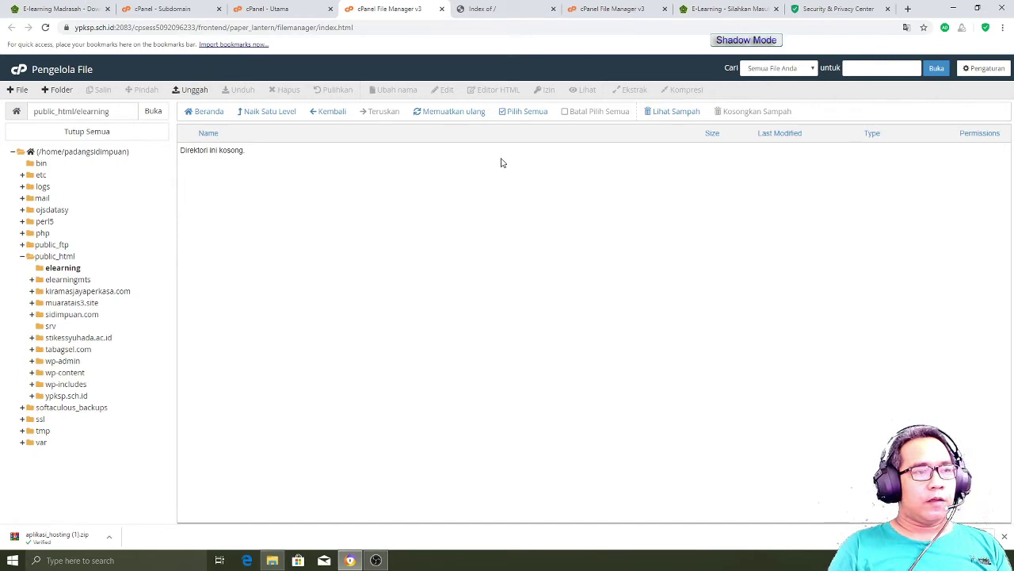
left_click(273, 561)
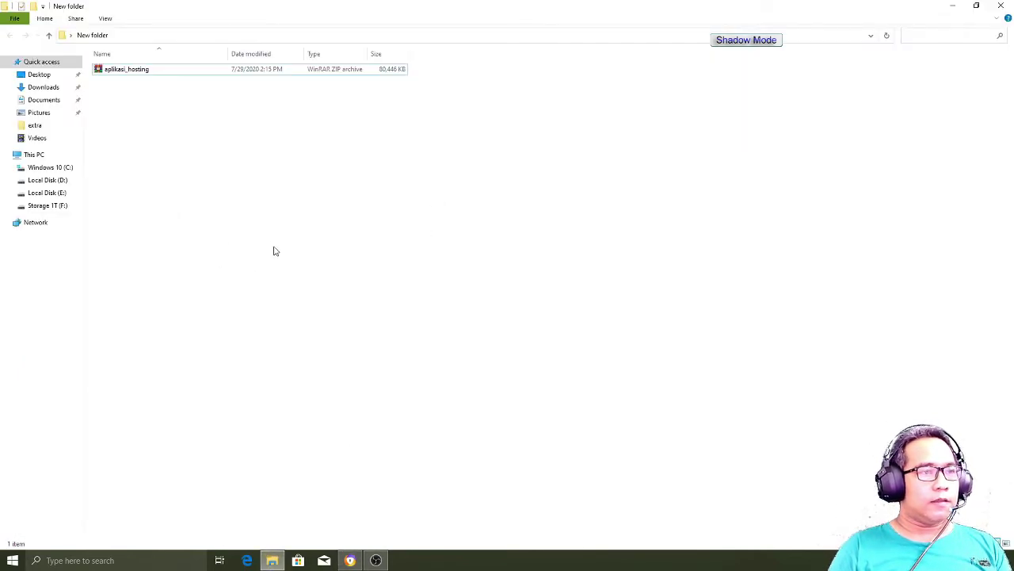
Step: Extract aplikasi_hosting zip into an aplikasi_hosting folder and open it
left_click(138, 73)
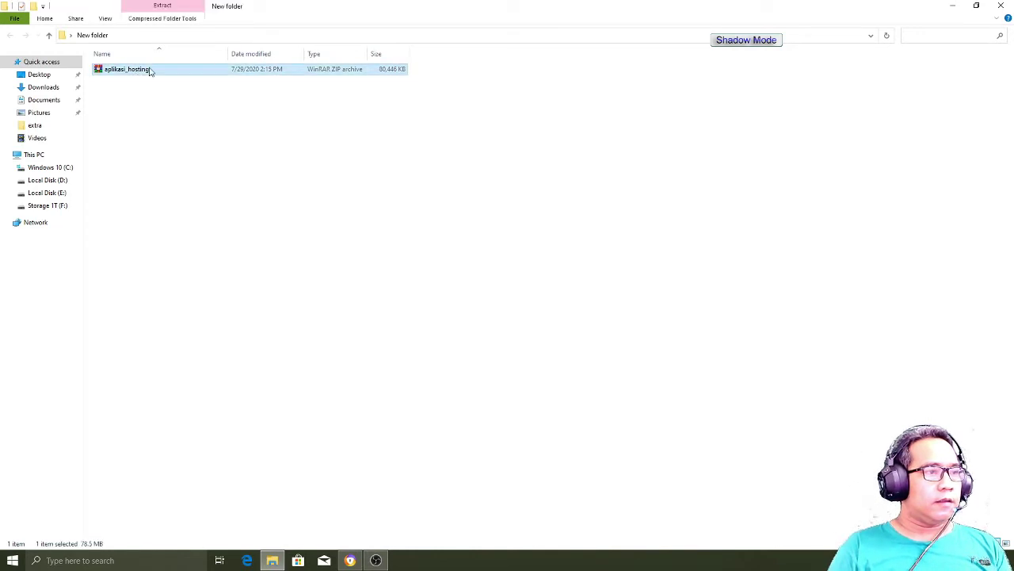
right_click(149, 71)
left_click(239, 134)
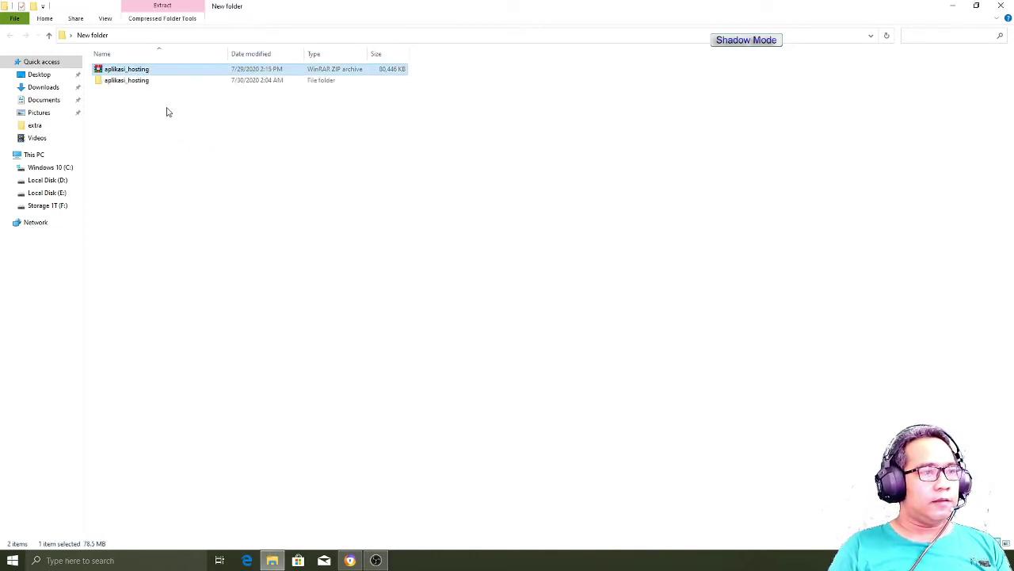
double_click(141, 82)
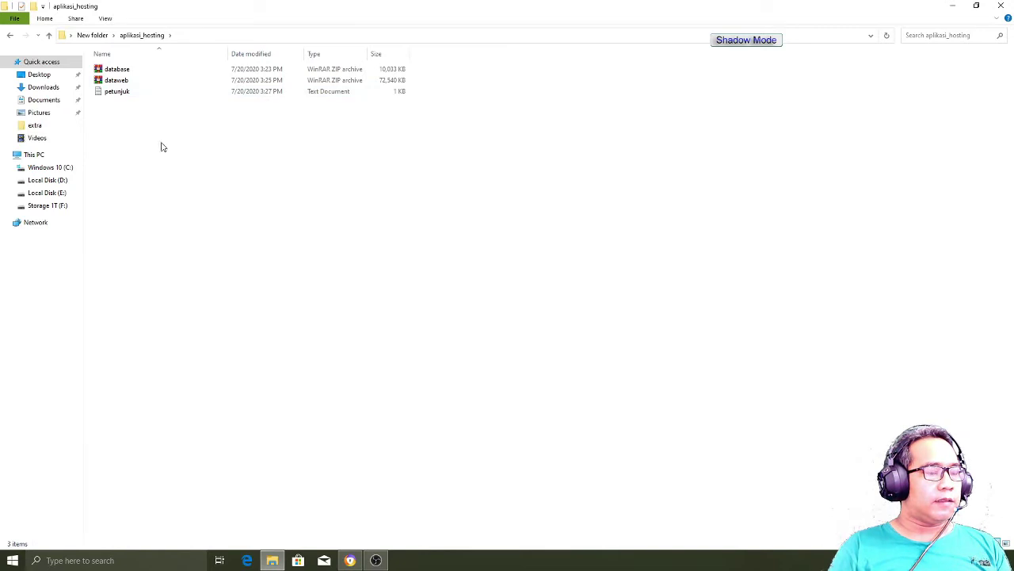
Step: Extract the database zip into its own database folder and check its contents
right_click(127, 72)
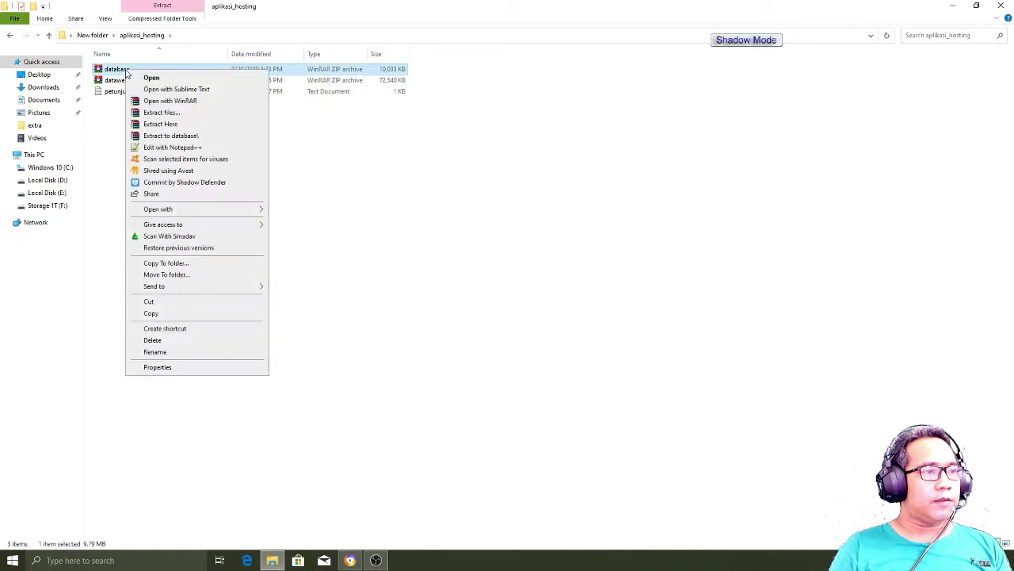
left_click(219, 136)
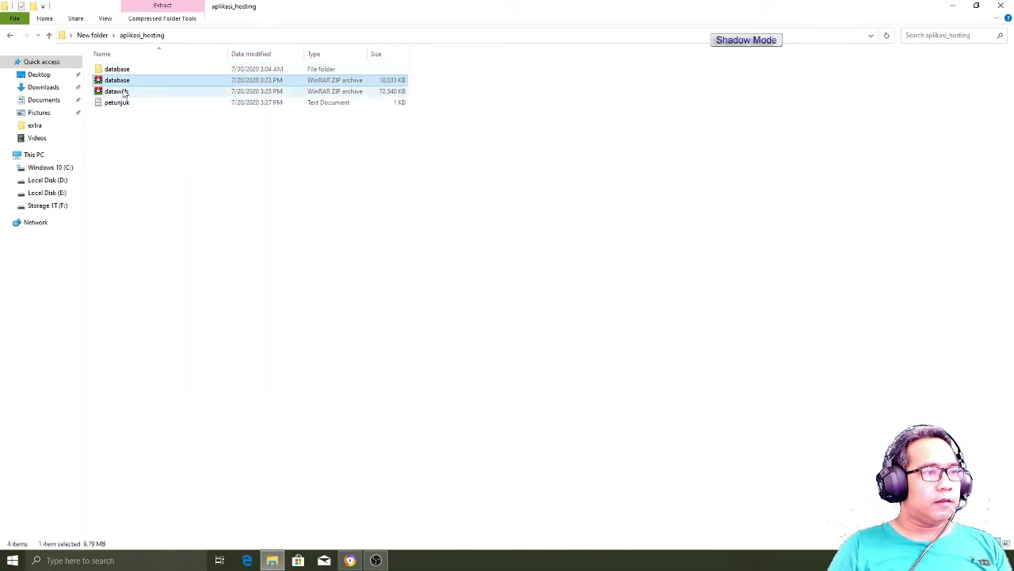
double_click(124, 70)
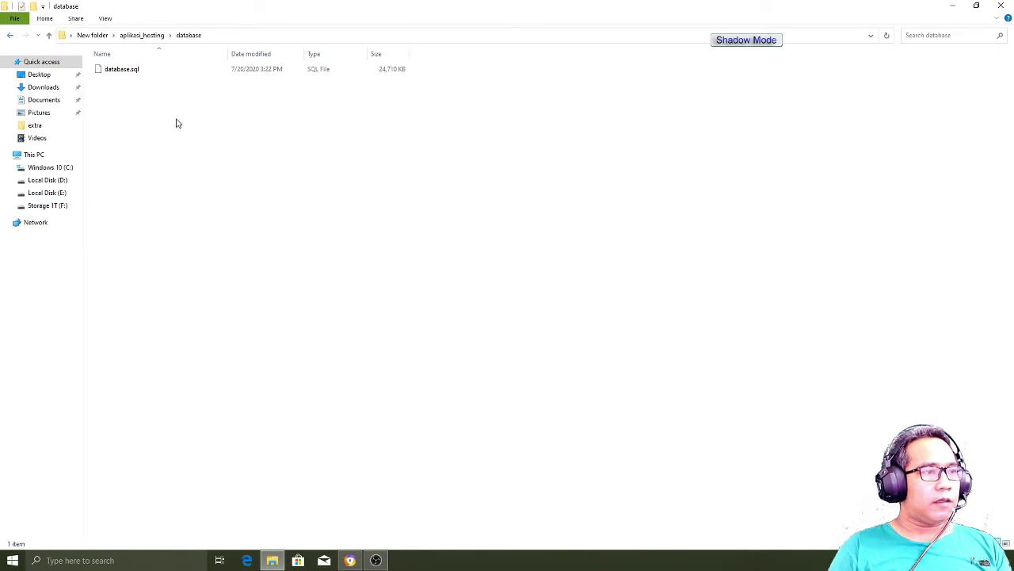
left_click(10, 37)
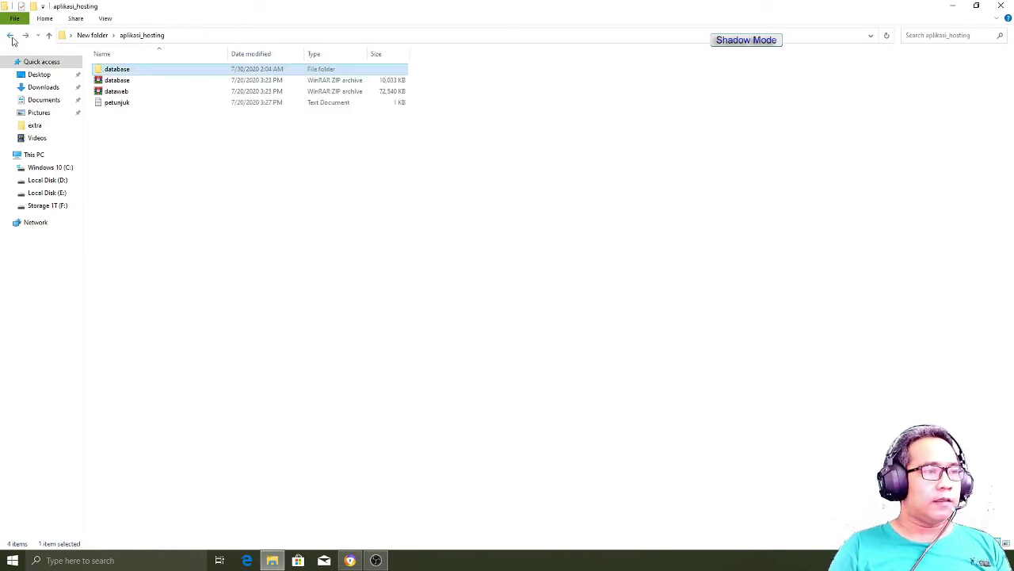
Step: Extract the dataweb zip into a dataweb folder holding index.php, then return to File Manager
left_click(129, 91)
right_click(141, 95)
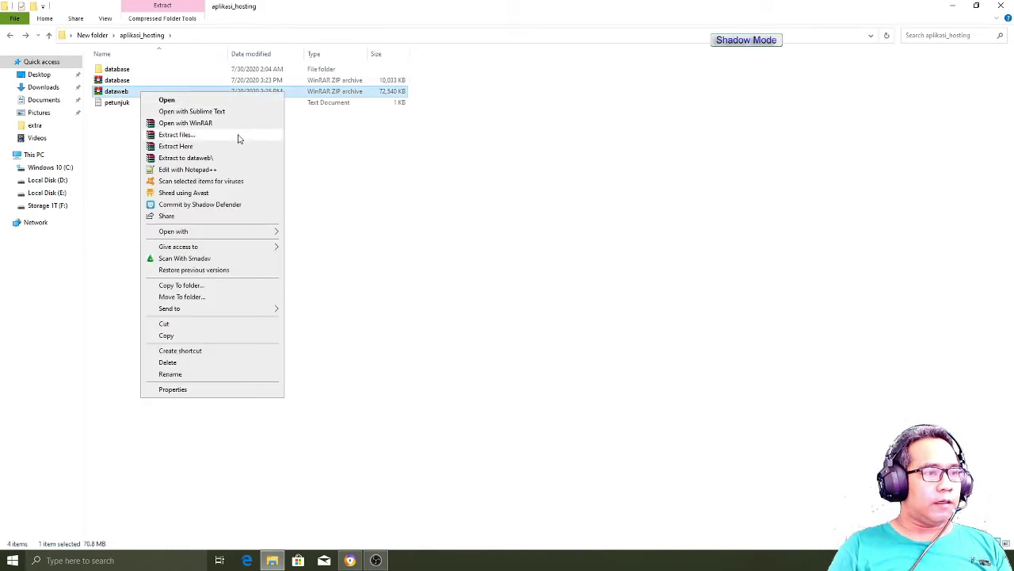
left_click(250, 158)
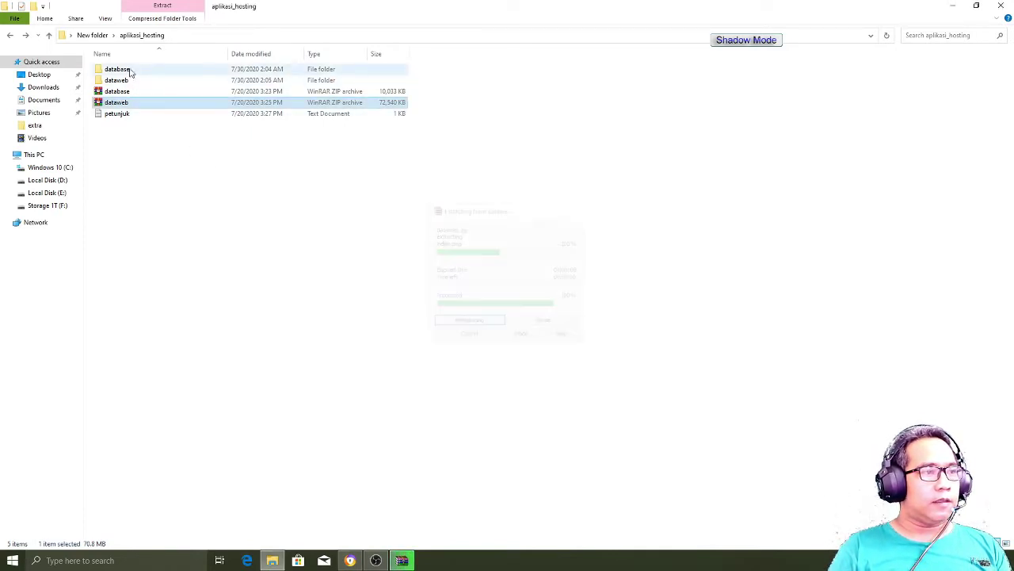
double_click(127, 81)
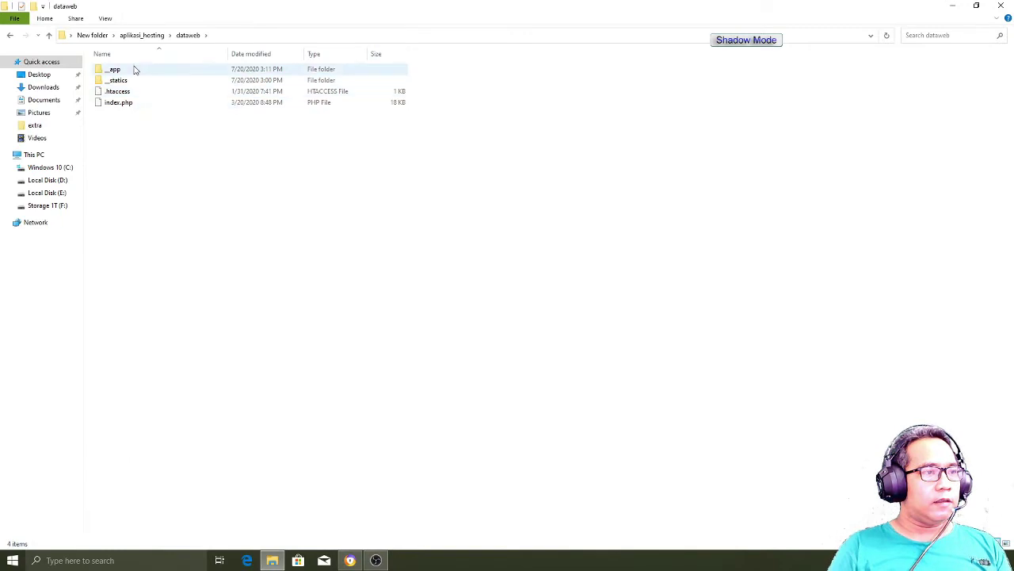
left_click(10, 35)
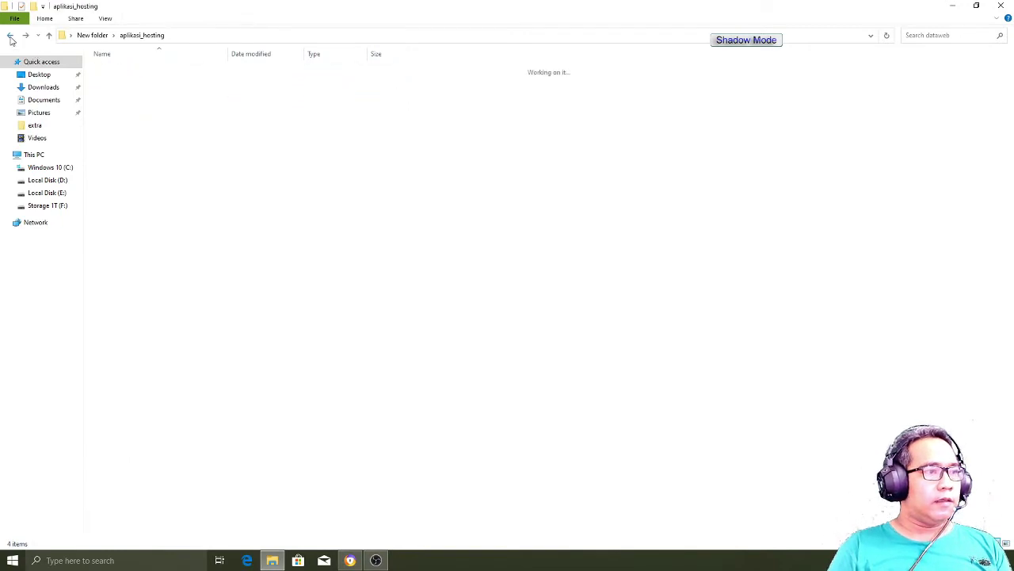
left_click(190, 151)
left_click(123, 105)
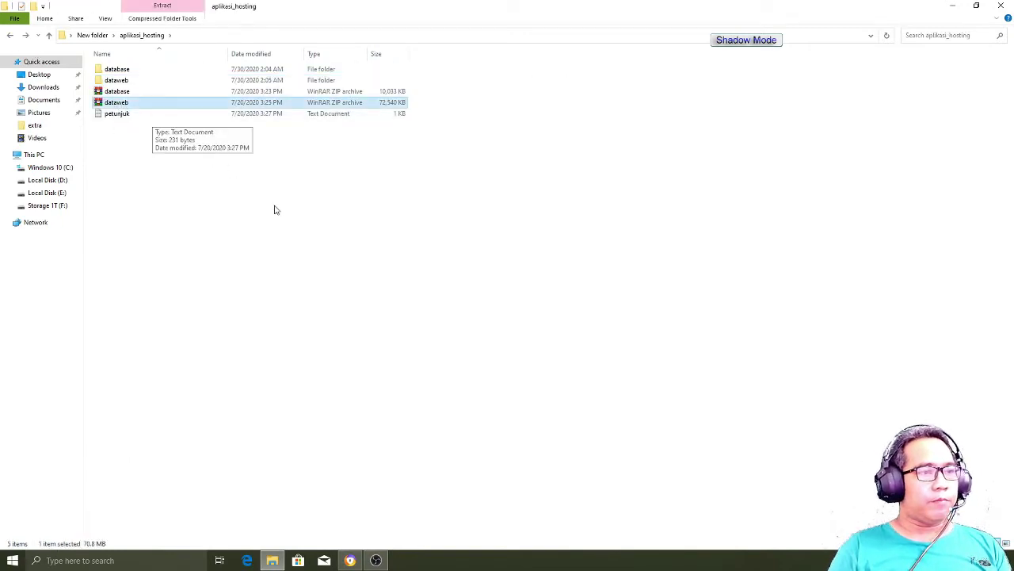
left_click(308, 231)
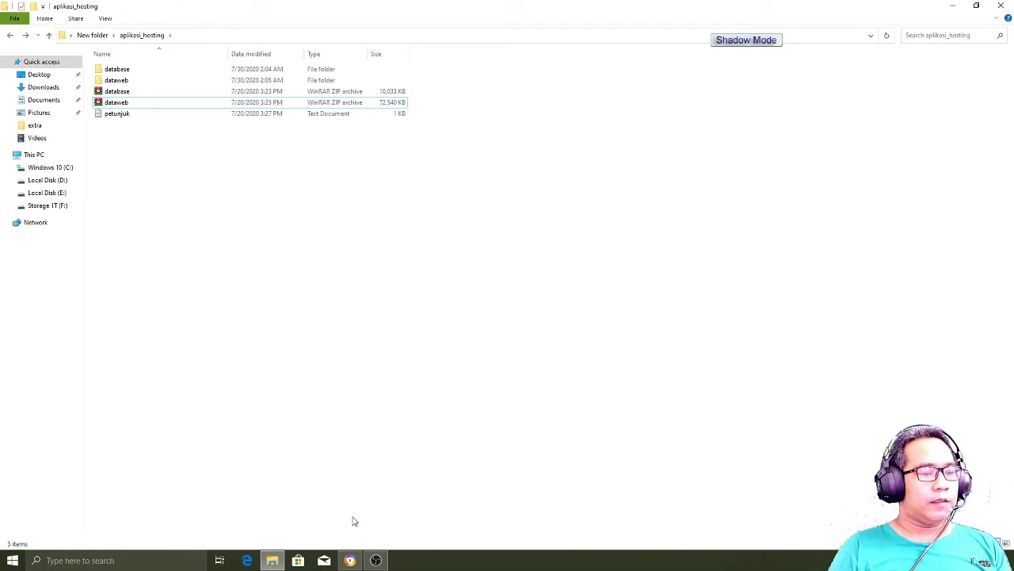
left_click(350, 560)
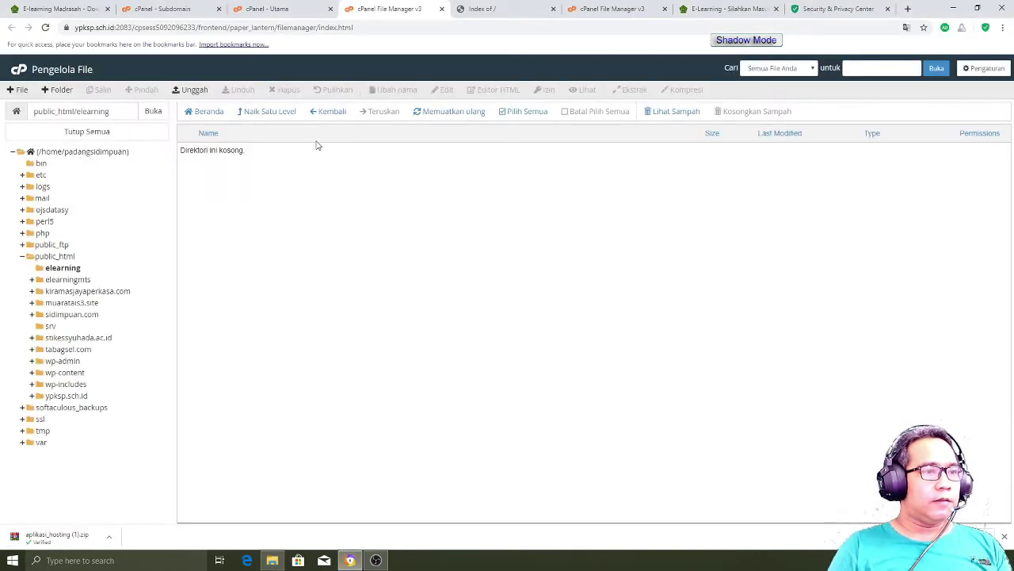
Step: Upload dataweb.zip from Desktop > New folder > aplikasi_hosting into public_html/elearning
left_click(197, 95)
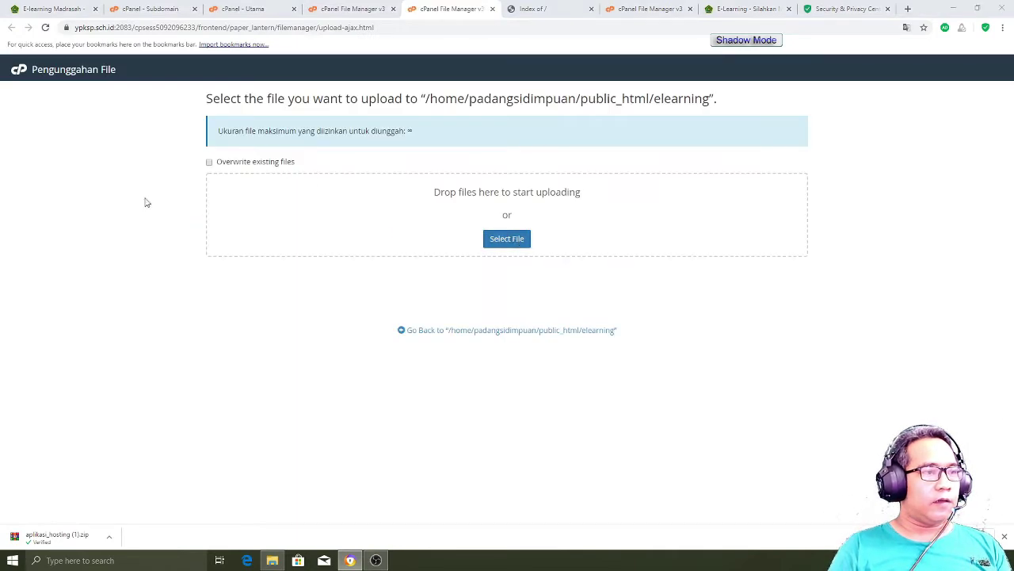
left_click(41, 134)
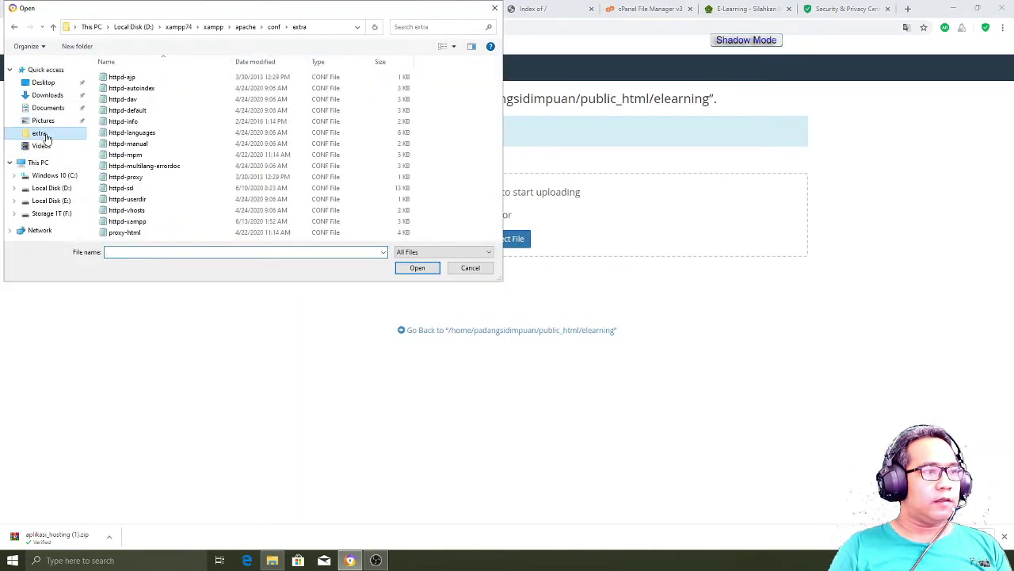
left_click(46, 83)
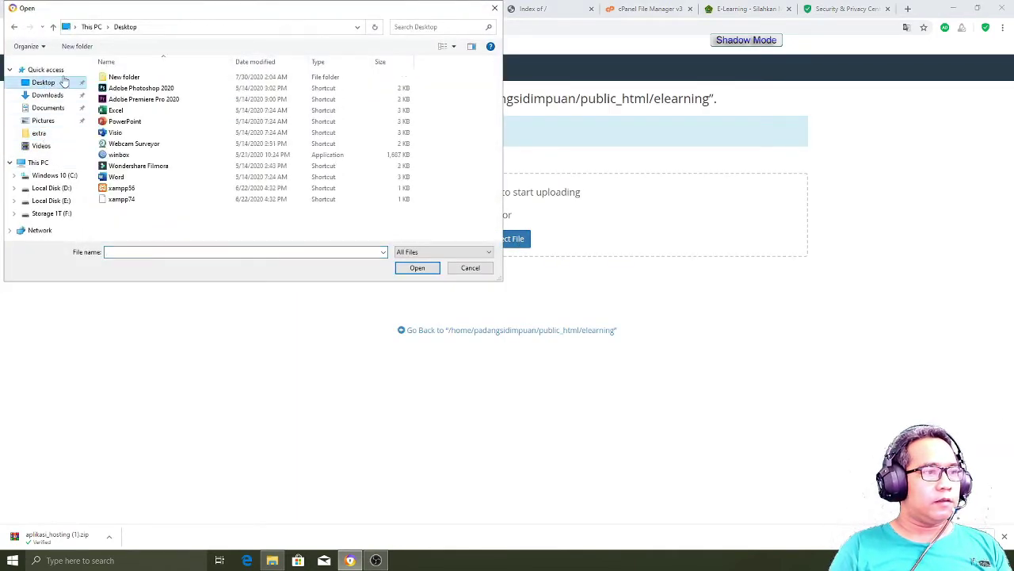
double_click(130, 77)
double_click(150, 80)
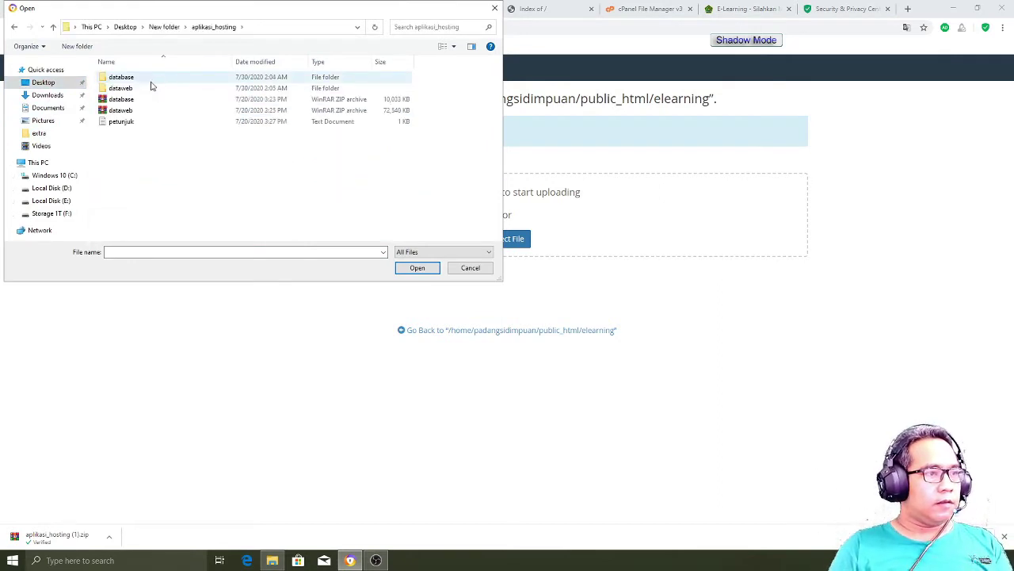
double_click(137, 110)
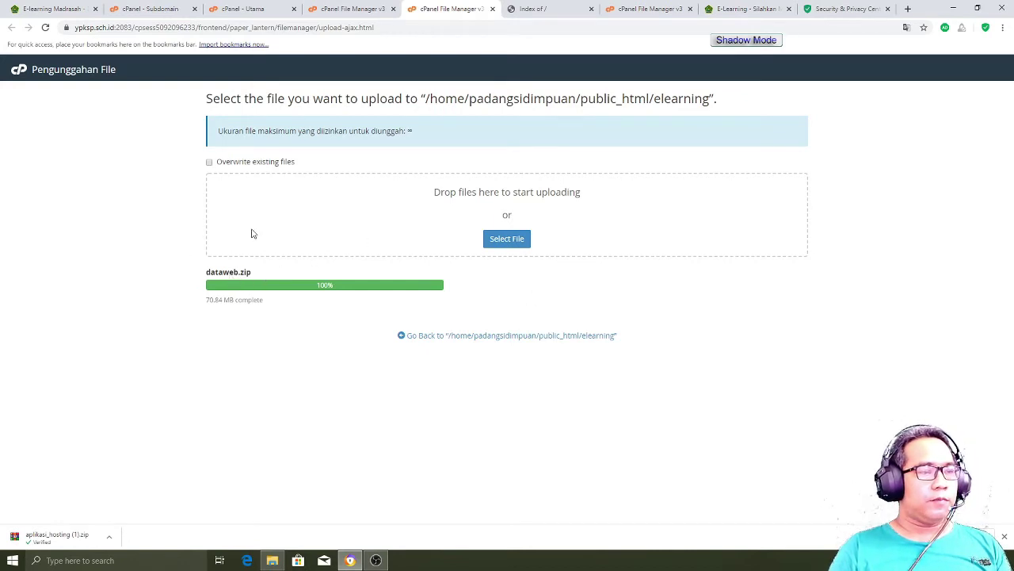
Step: Reload the elearning folder, extract dataweb.zip into public_html/elearning, and close the results
left_click(349, 10)
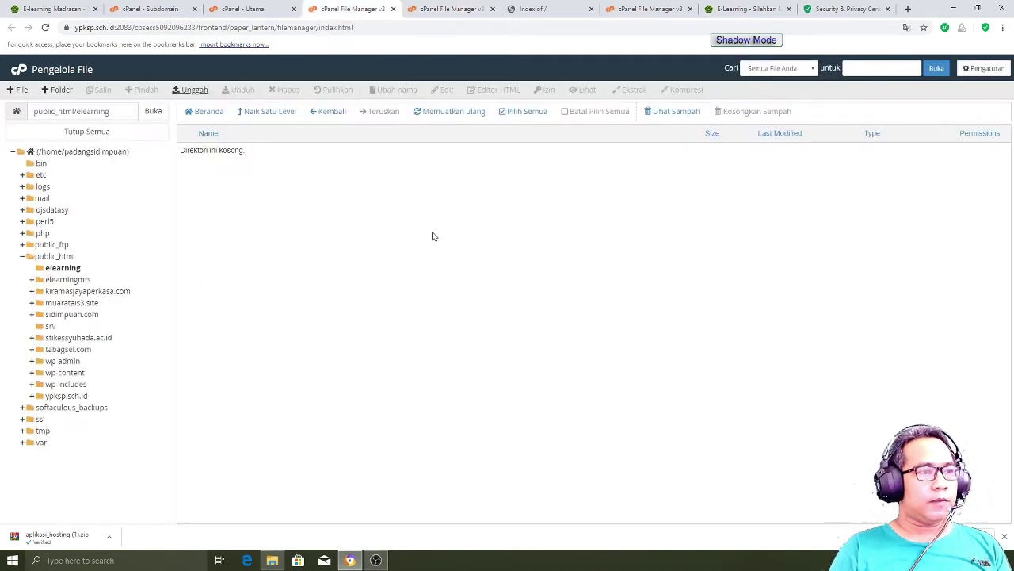
left_click(454, 112)
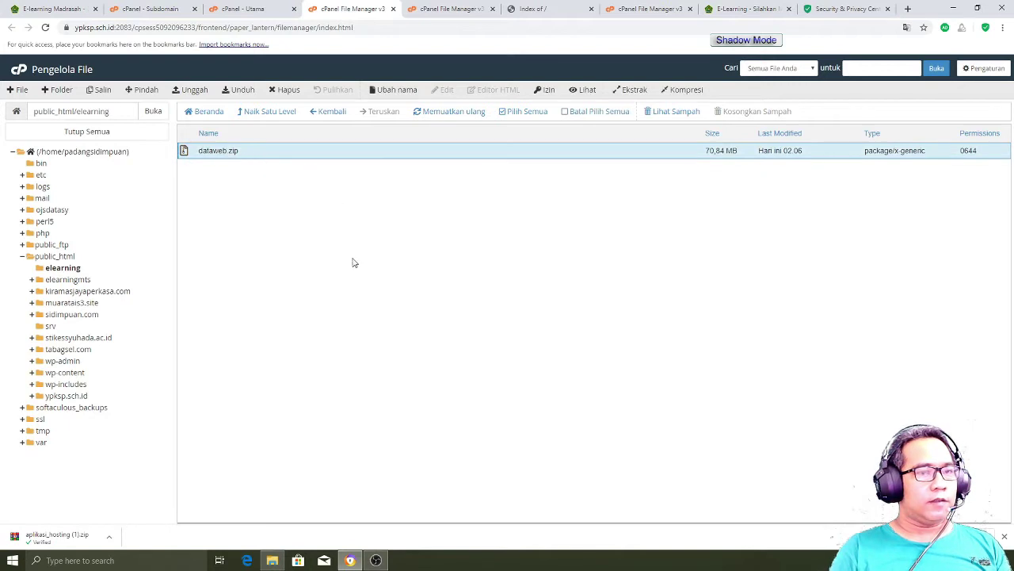
left_click(281, 154)
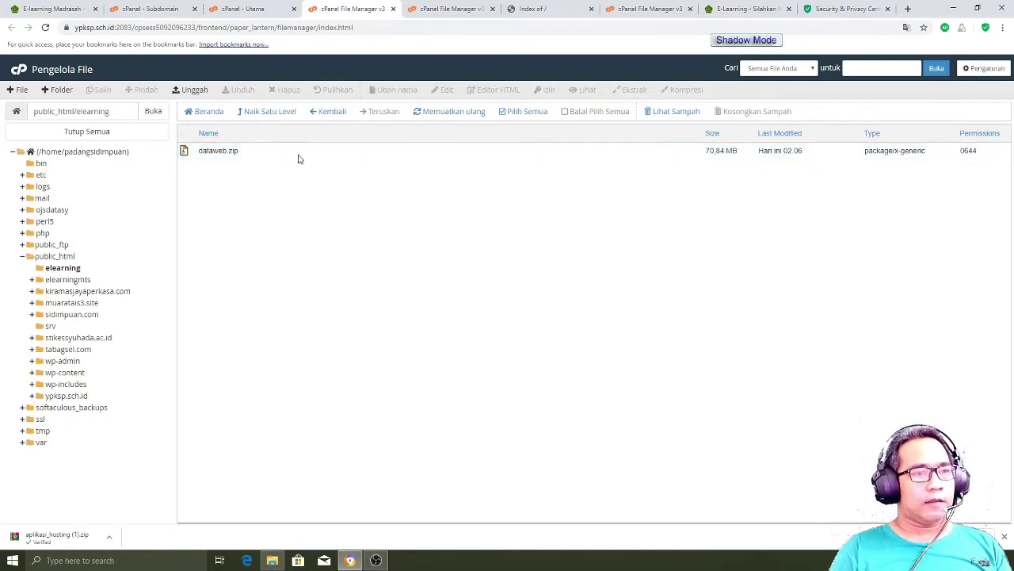
left_click(295, 157)
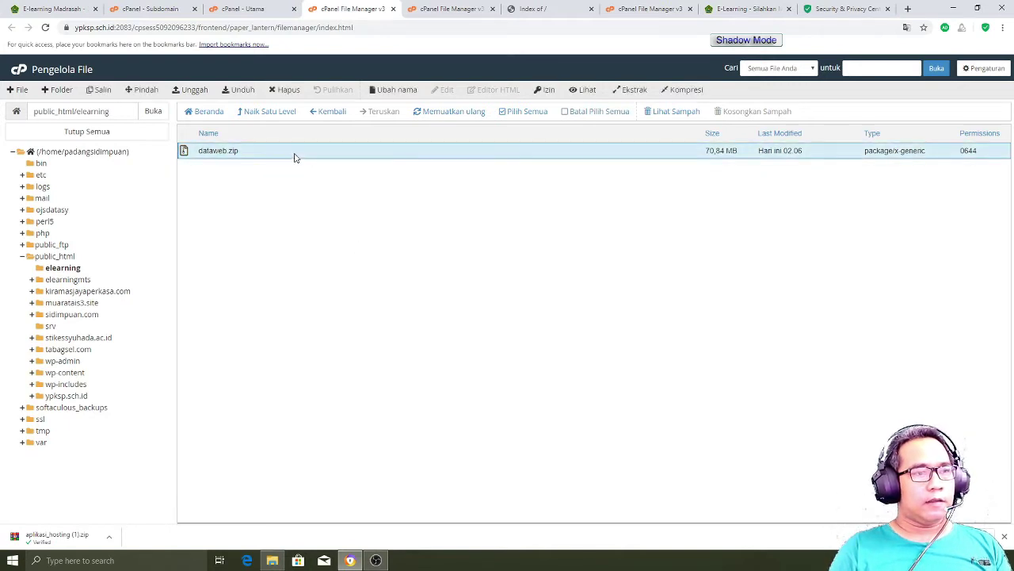
left_click(636, 91)
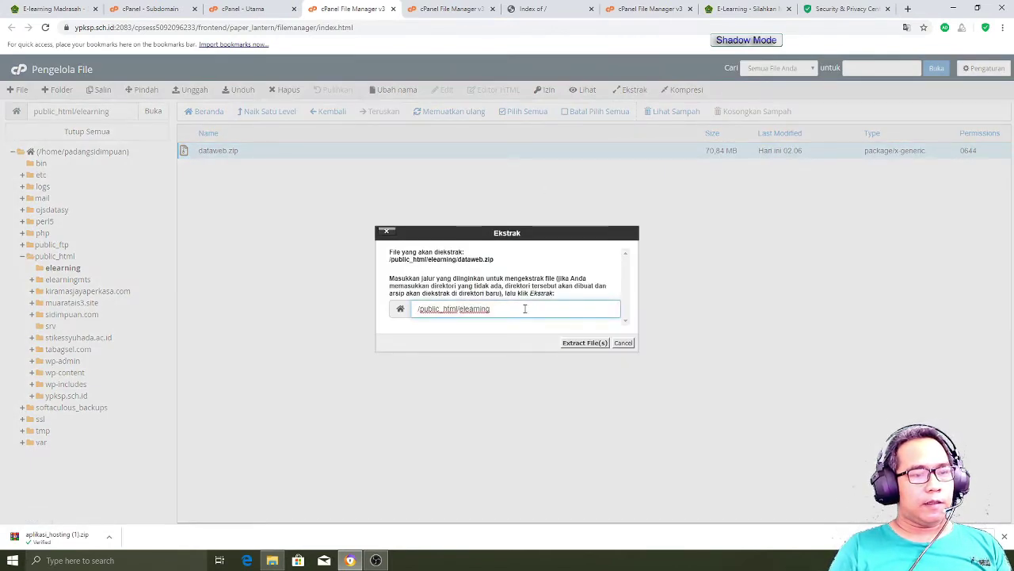
left_click(583, 343)
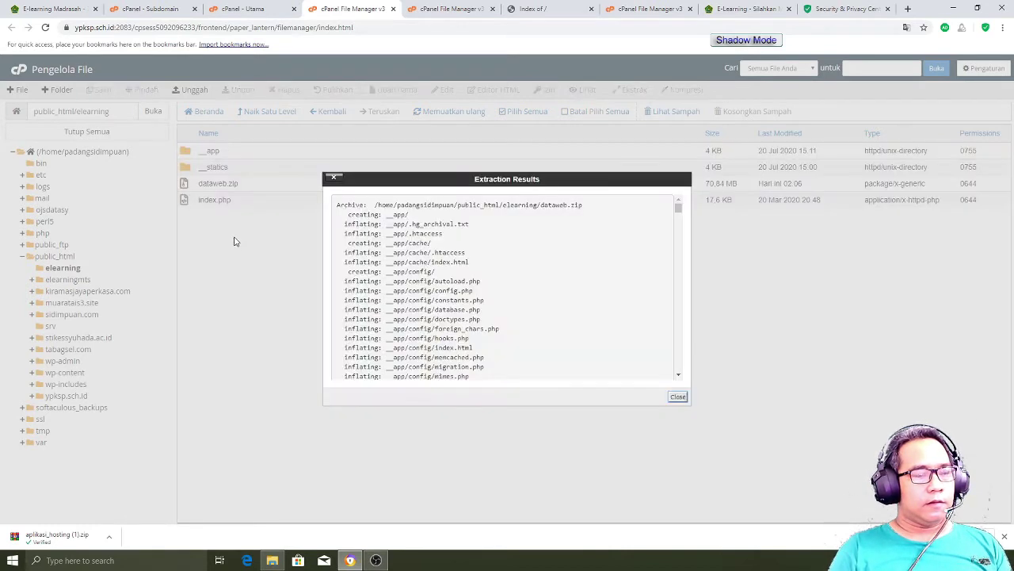
left_click(679, 399)
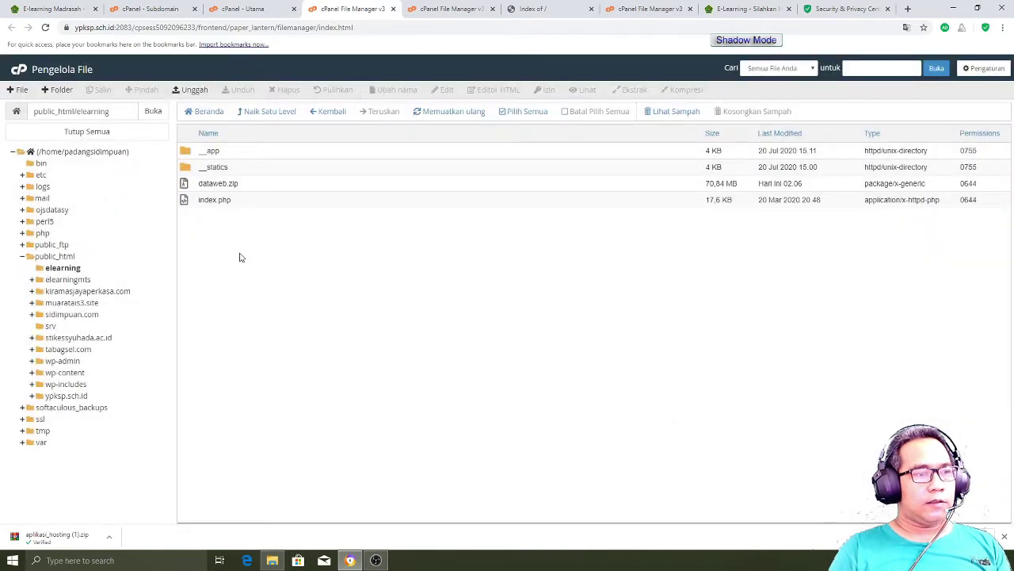
Step: Check the extracted __app and __statics folders, then select dataweb.zip
left_click(221, 155)
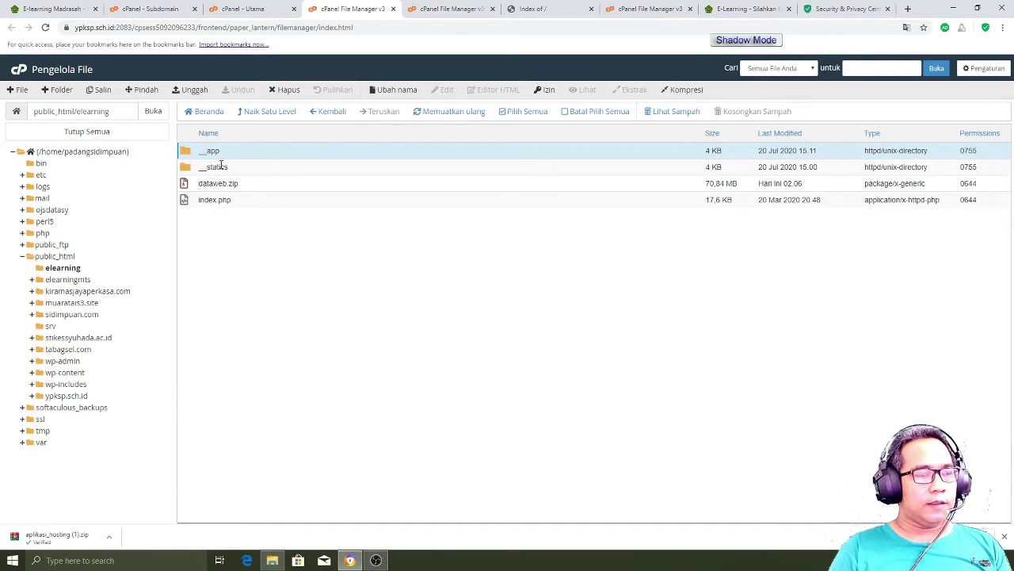
left_click(247, 170)
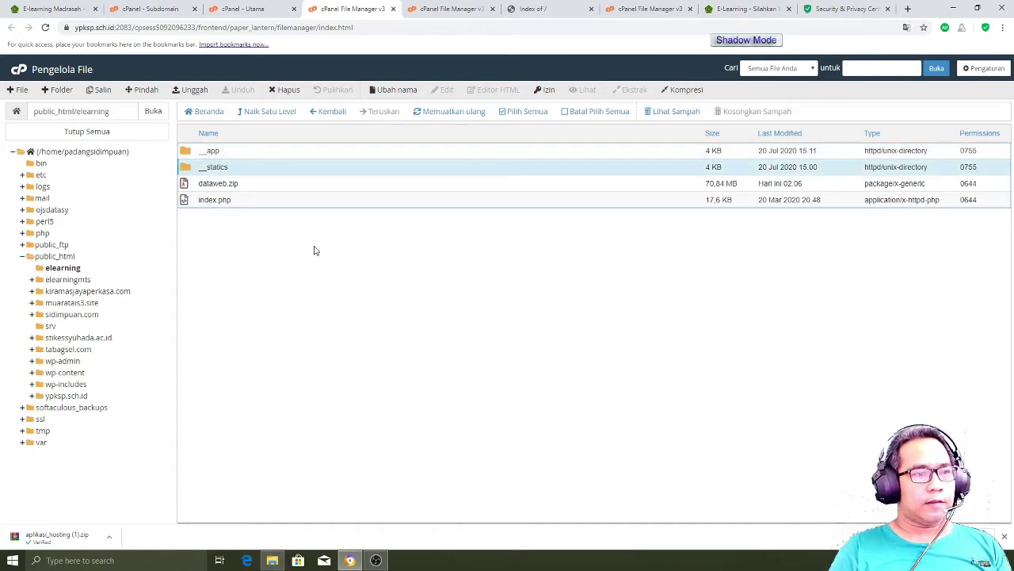
left_click(232, 185)
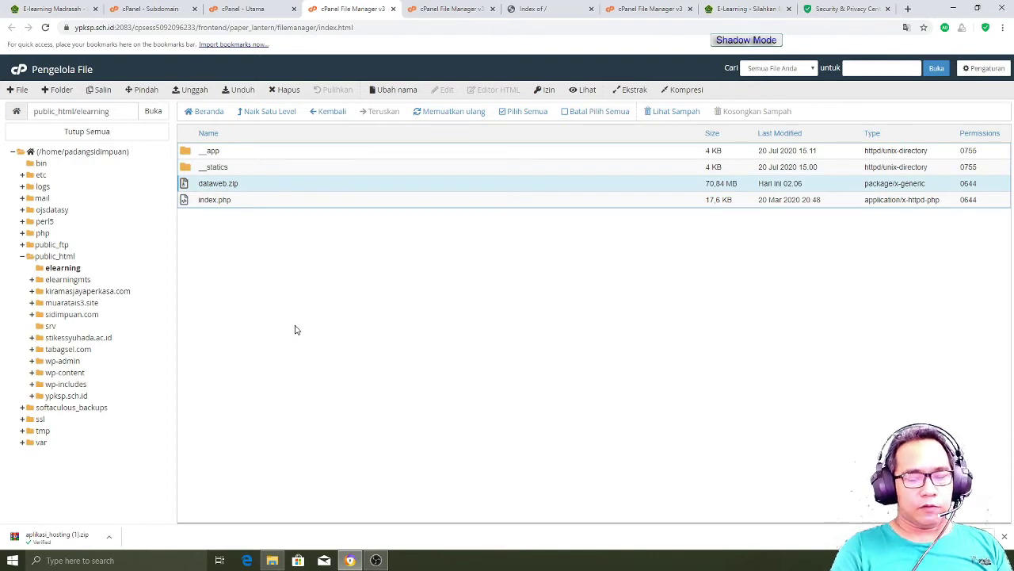
Step: Permanently delete dataweb.zip with 'Lompati sampah' ticked, then return to 'cPanel - Utama'
key("Delete")
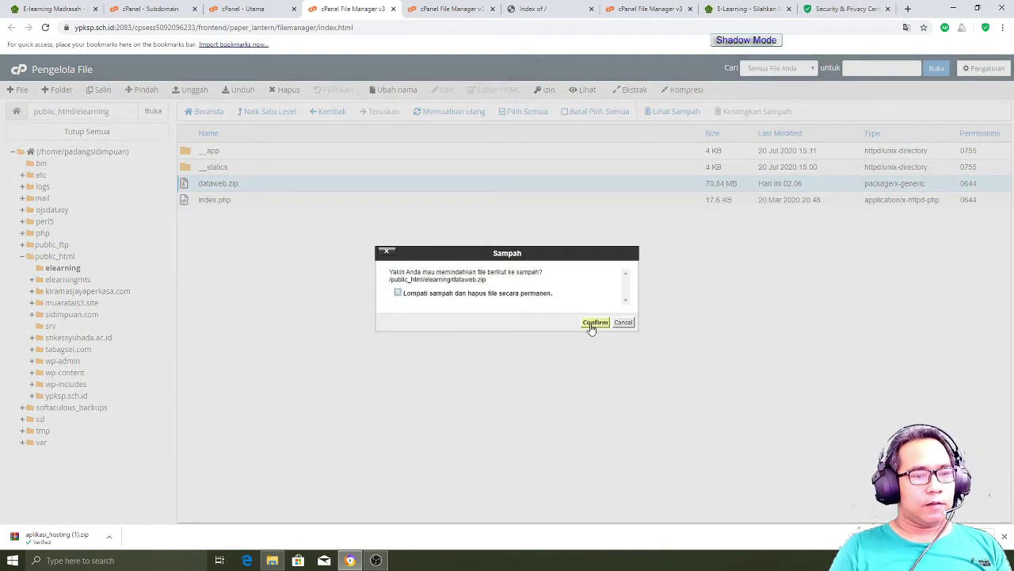
left_click(434, 295)
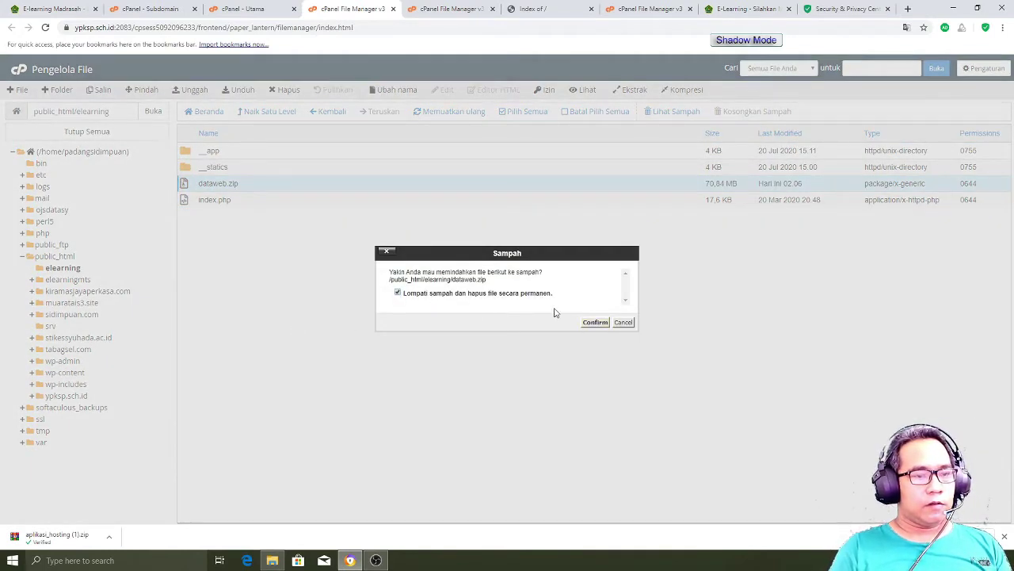
left_click(595, 322)
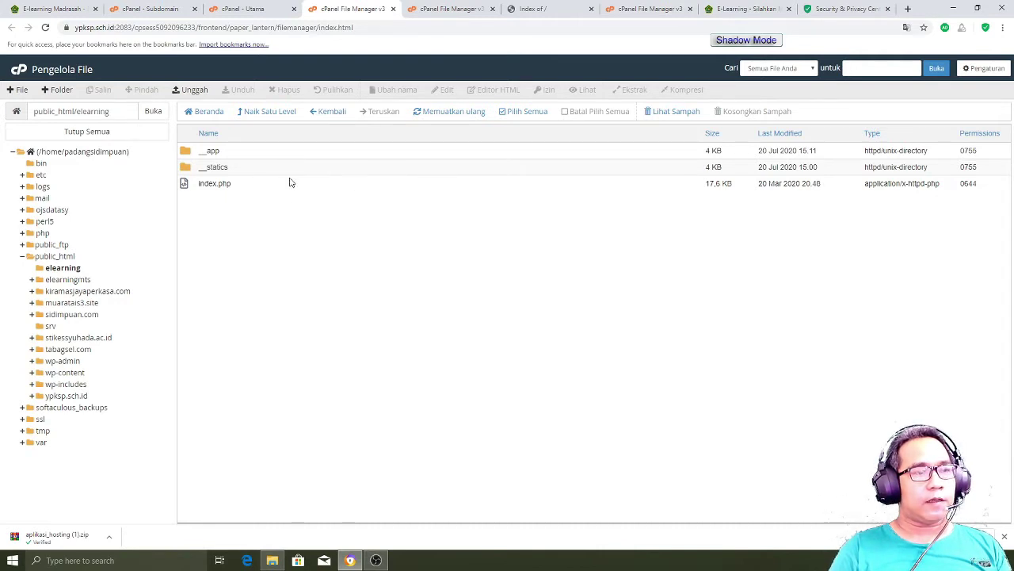
left_click(242, 8)
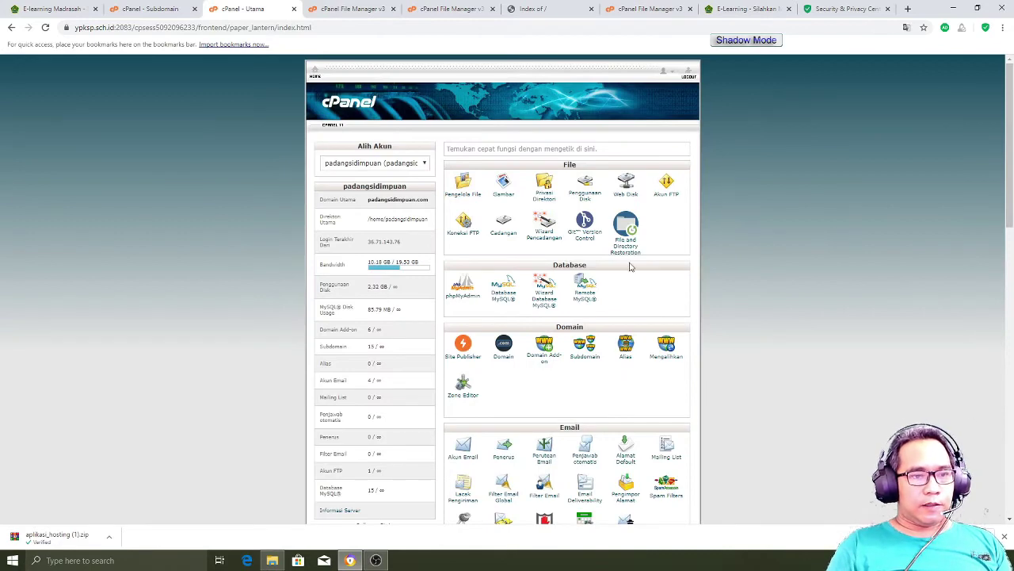
Step: Open Database MySQL from the Database section of the cPanel home page
scroll(632, 267, "down", 1)
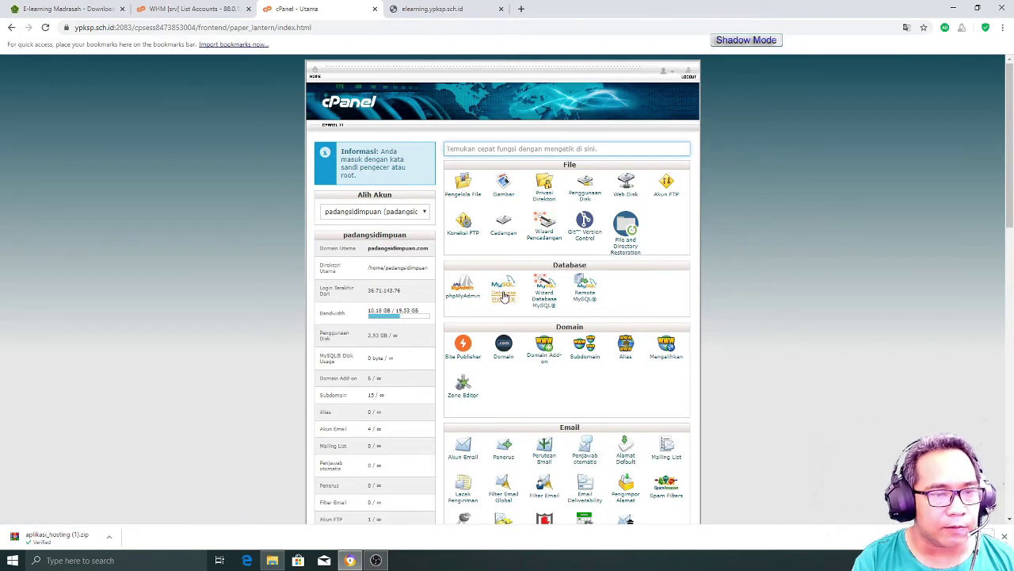
left_click(519, 296)
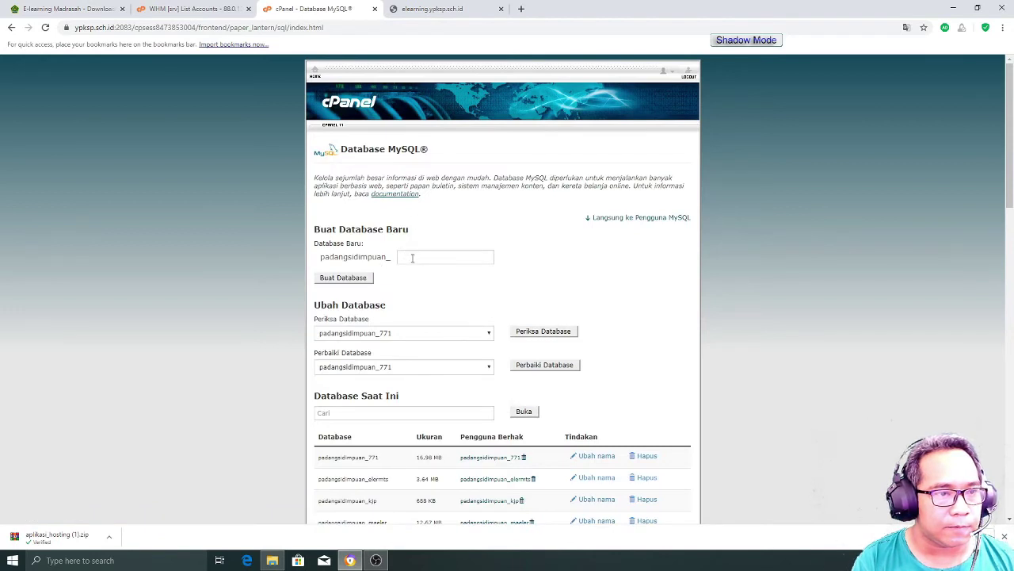
Step: Create the database padangsidimpuan_ypksp by entering ypksp under Database Baru
left_click(411, 259)
left_click(461, 228)
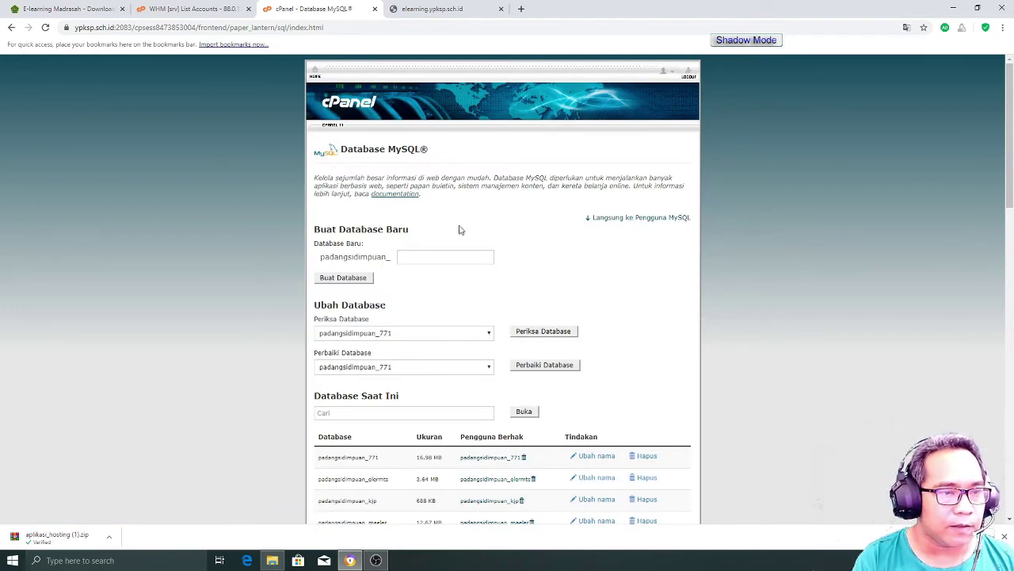
left_click(432, 257)
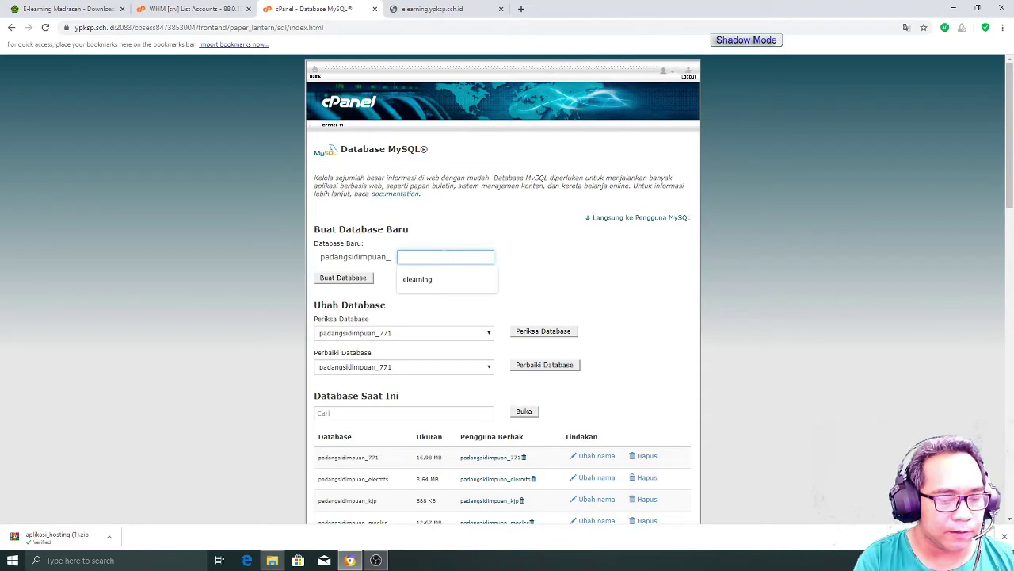
type("ypksp")
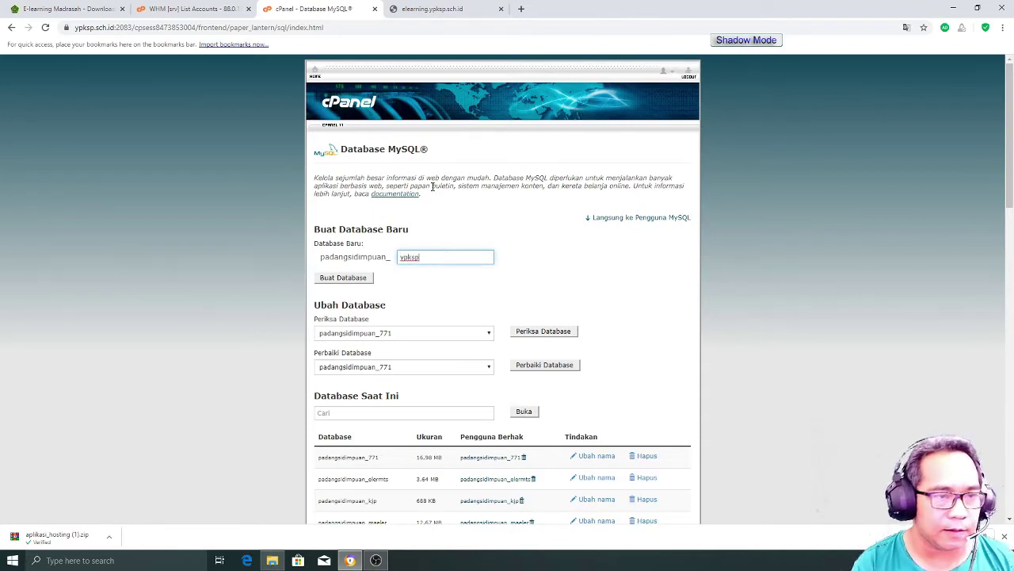
left_click(336, 278)
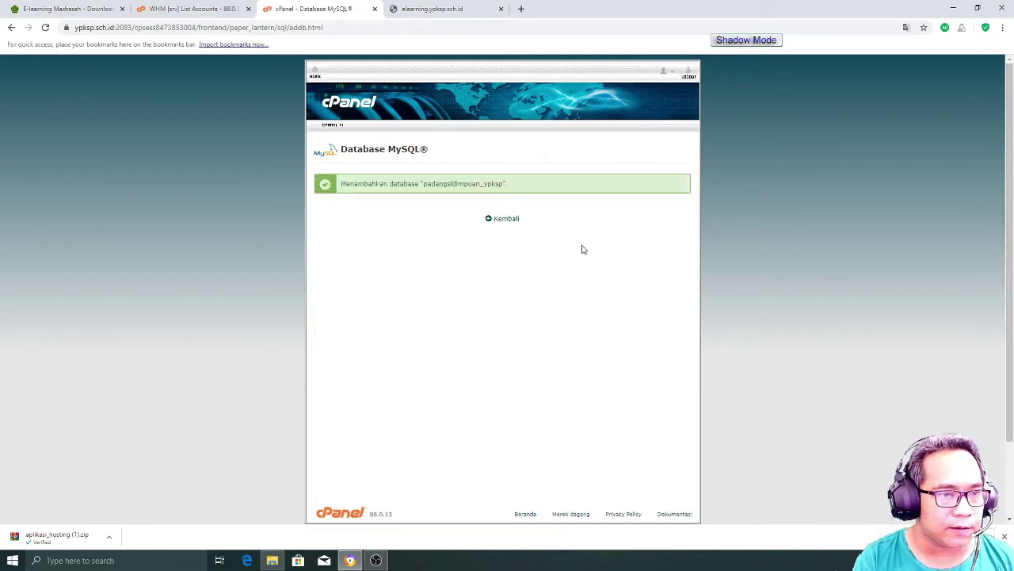
left_click(504, 221)
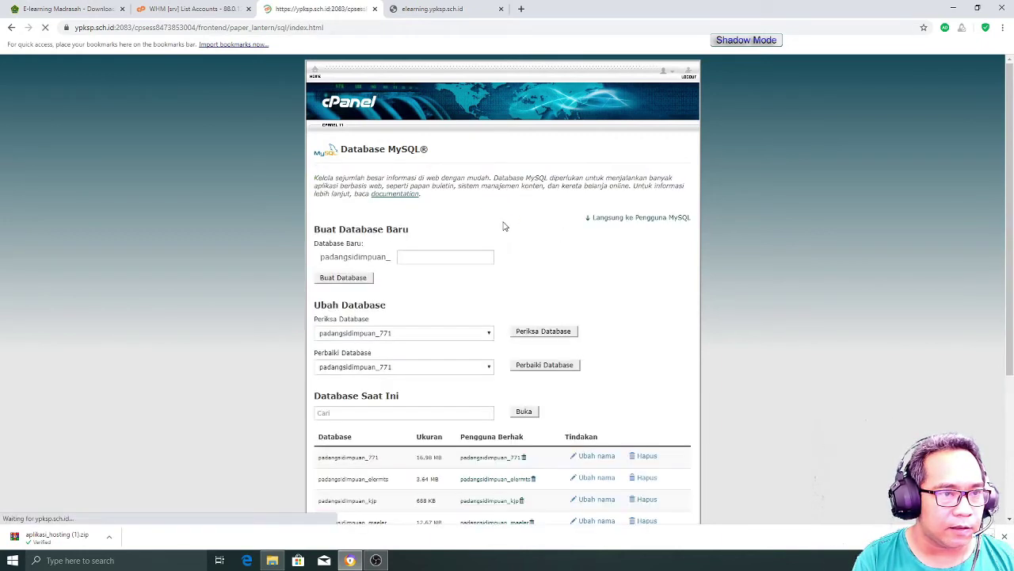
Step: Enter ypksp as the user name under Tambah Pengguna Baru
scroll(402, 279, "down", 3)
scroll(404, 281, "down", 5)
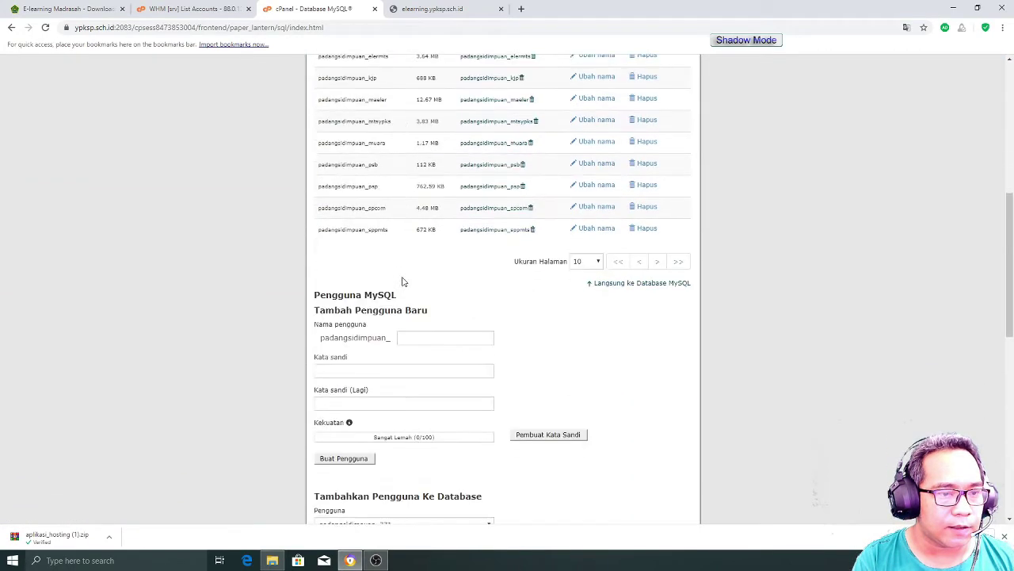
left_click(427, 176)
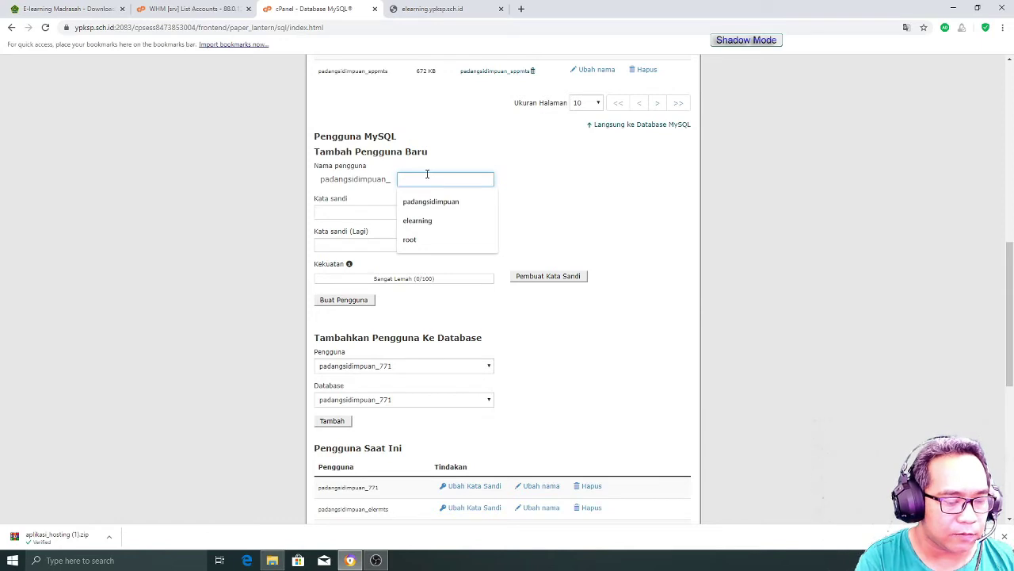
type("ypksp")
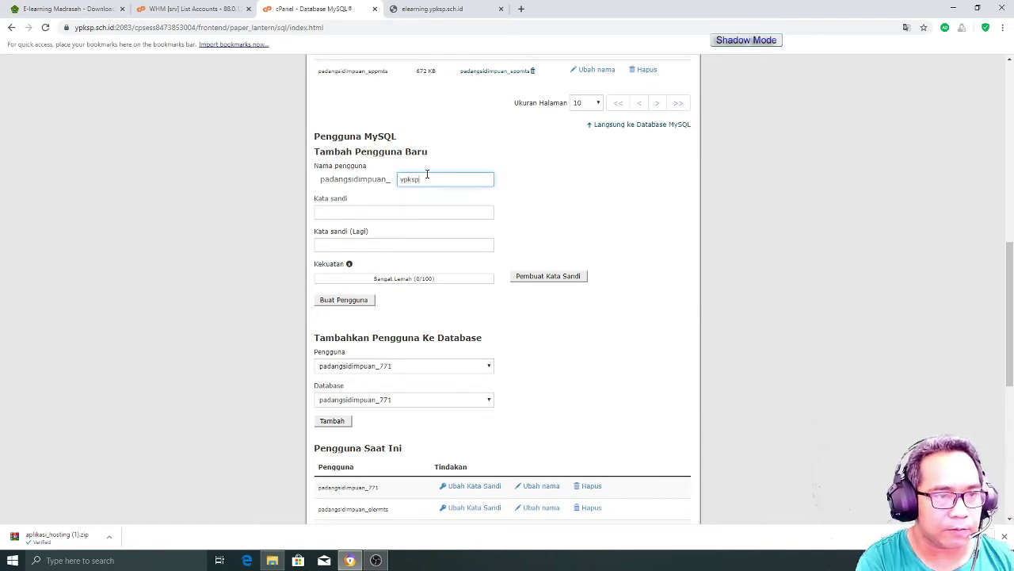
left_click(575, 221)
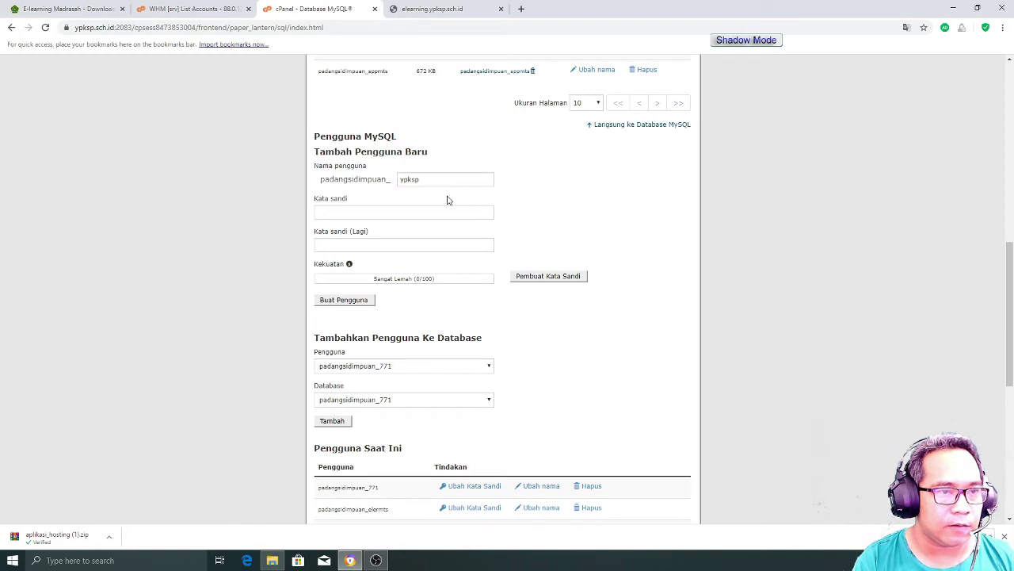
Step: Create MySQL user ypksp with a generated very strong password, copying the password first
left_click(541, 279)
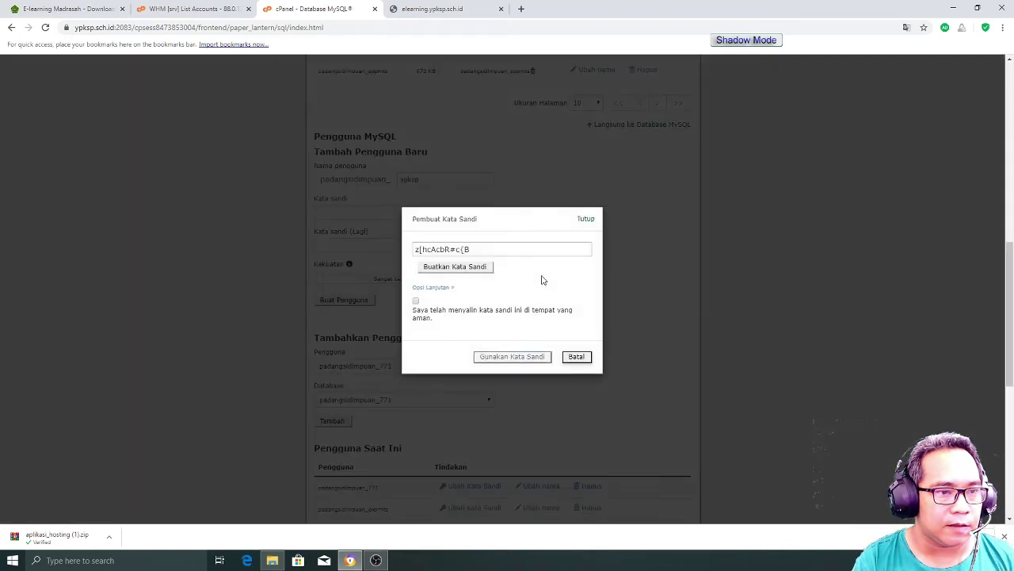
left_click_drag(499, 249, 405, 251)
right_click(436, 251)
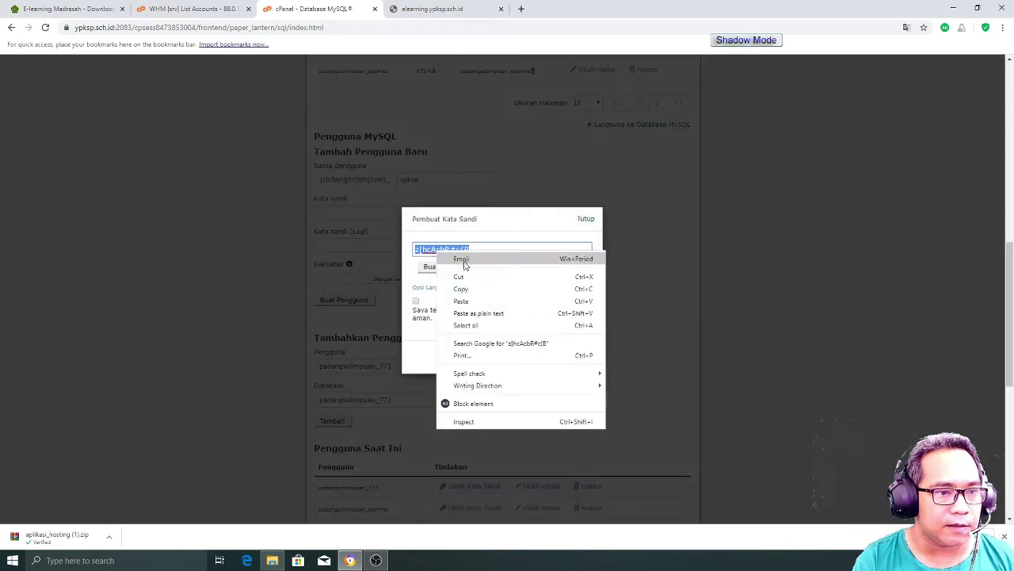
left_click(478, 290)
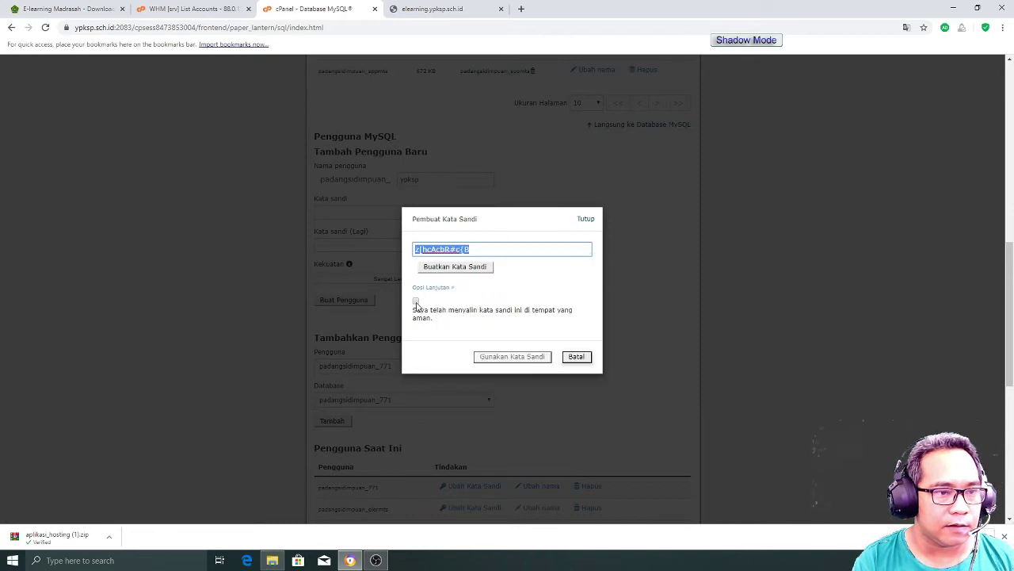
left_click(415, 301)
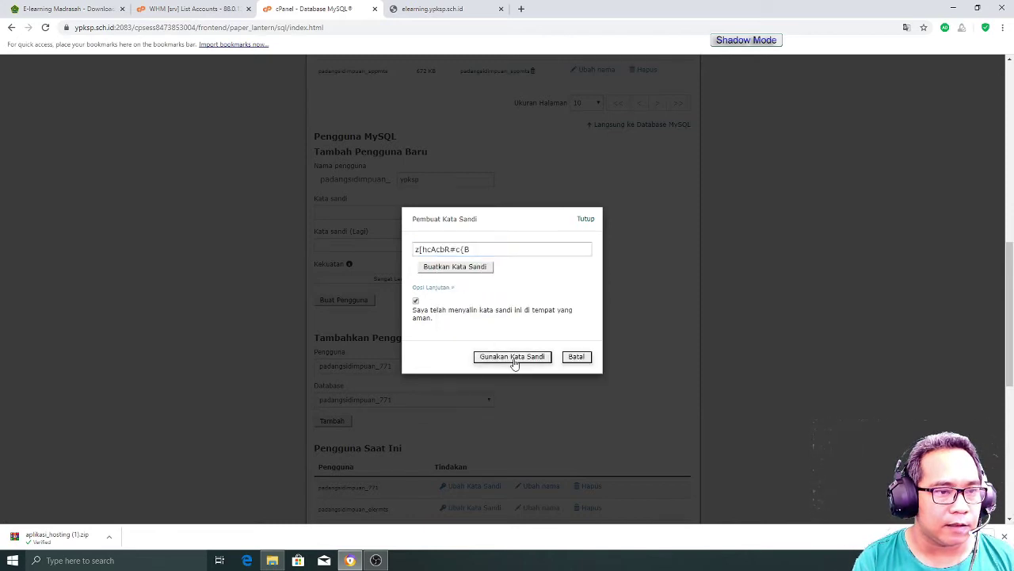
left_click(512, 357)
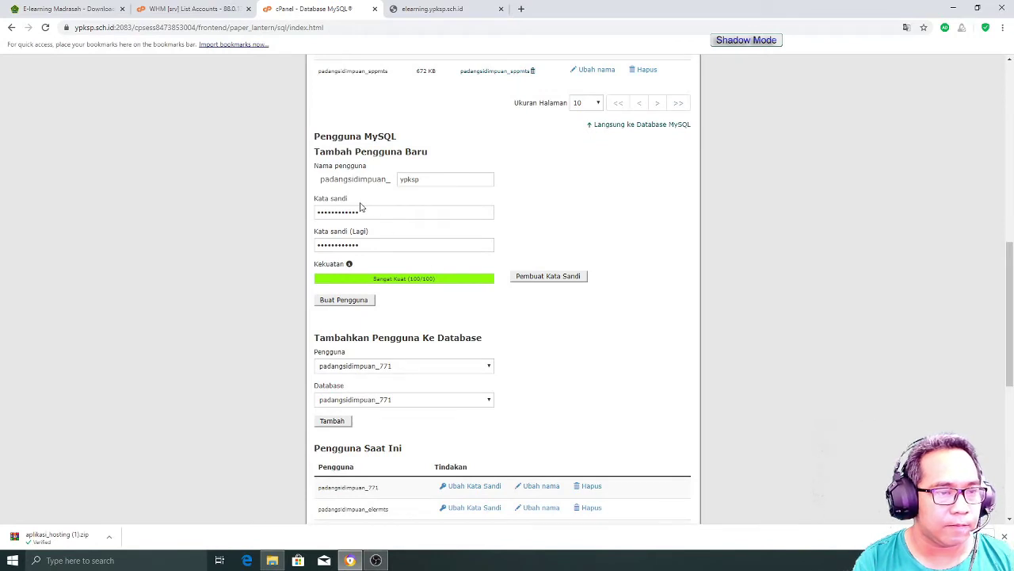
left_click(340, 304)
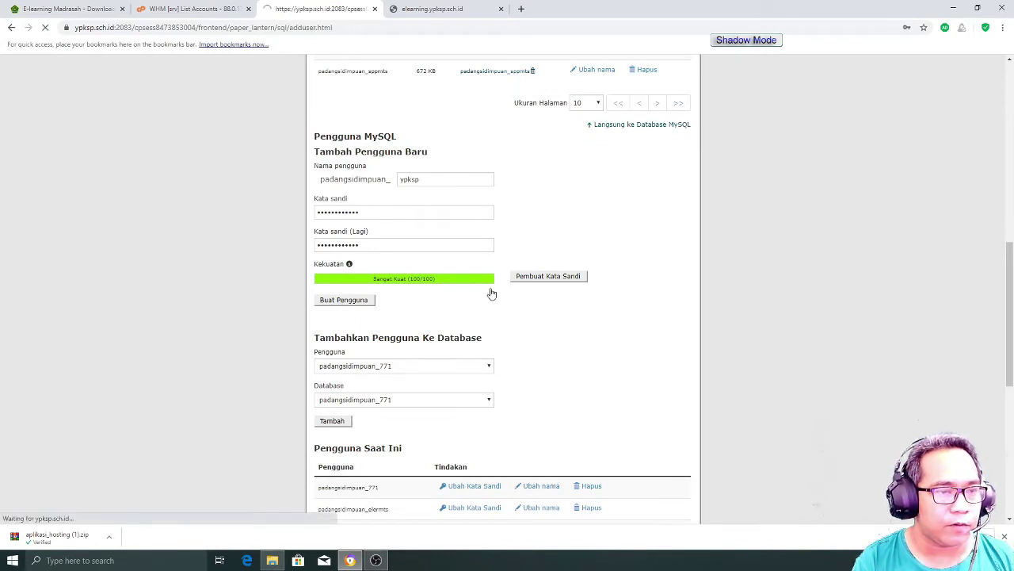
left_click(507, 219)
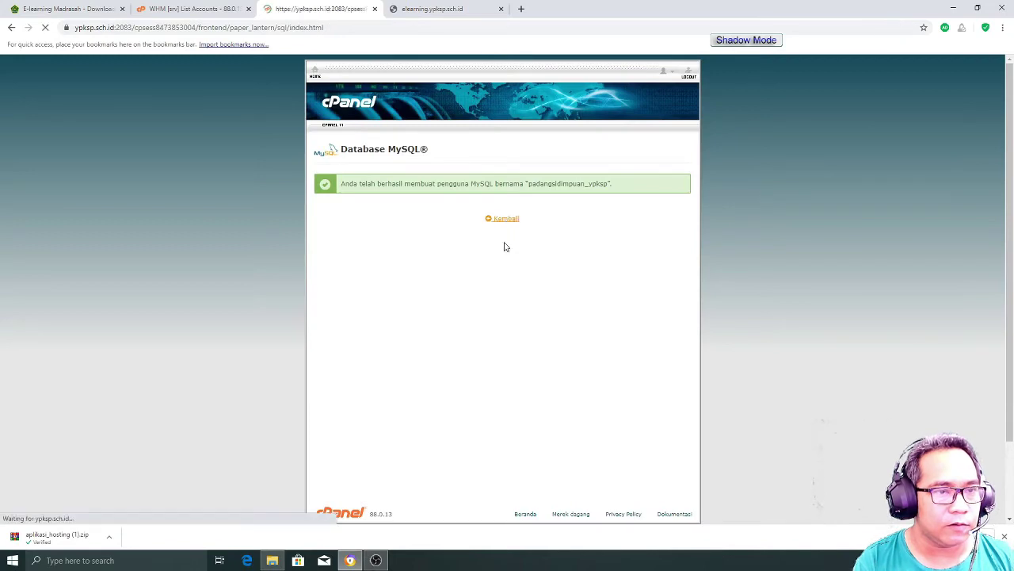
Step: Add user padangsidimpuan_ypksp to database padangsidimpuan_ypksp under Tambahkan Pengguna Ke Database
scroll(451, 269, "down", 1)
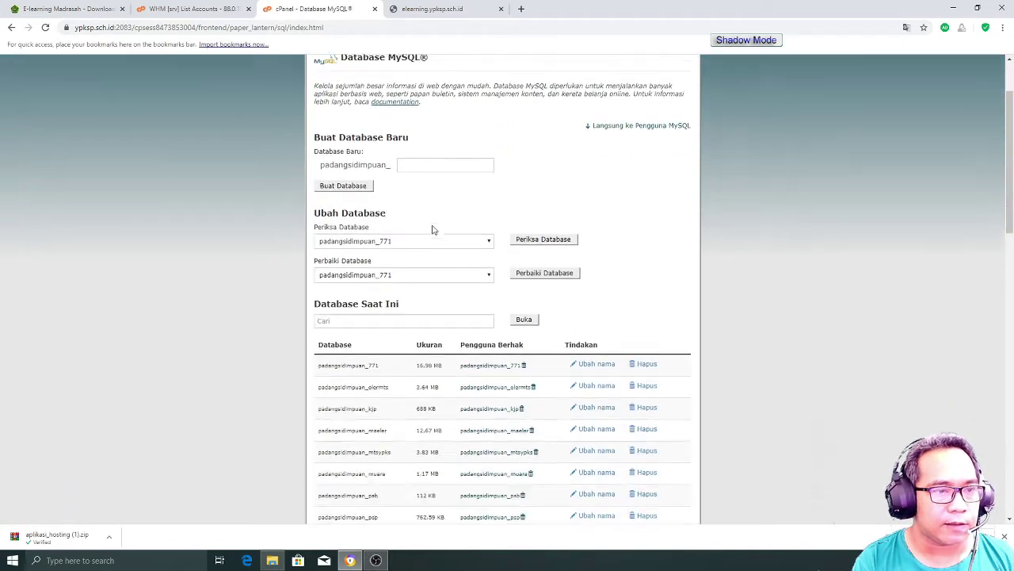
scroll(444, 238, "up", 1)
scroll(450, 251, "down", 3)
scroll(449, 251, "down", 5)
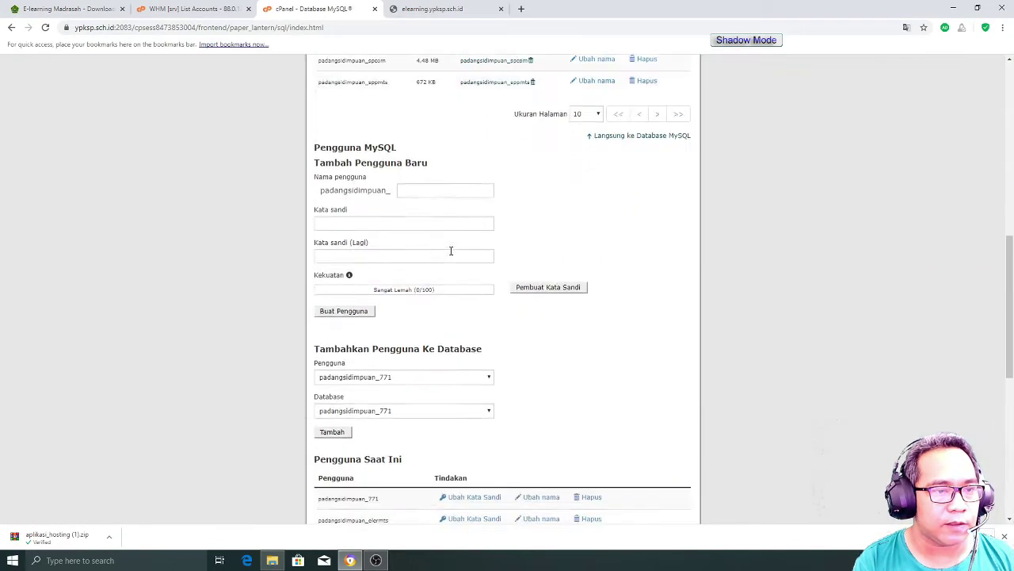
scroll(460, 266, "down", 2)
left_click(464, 155)
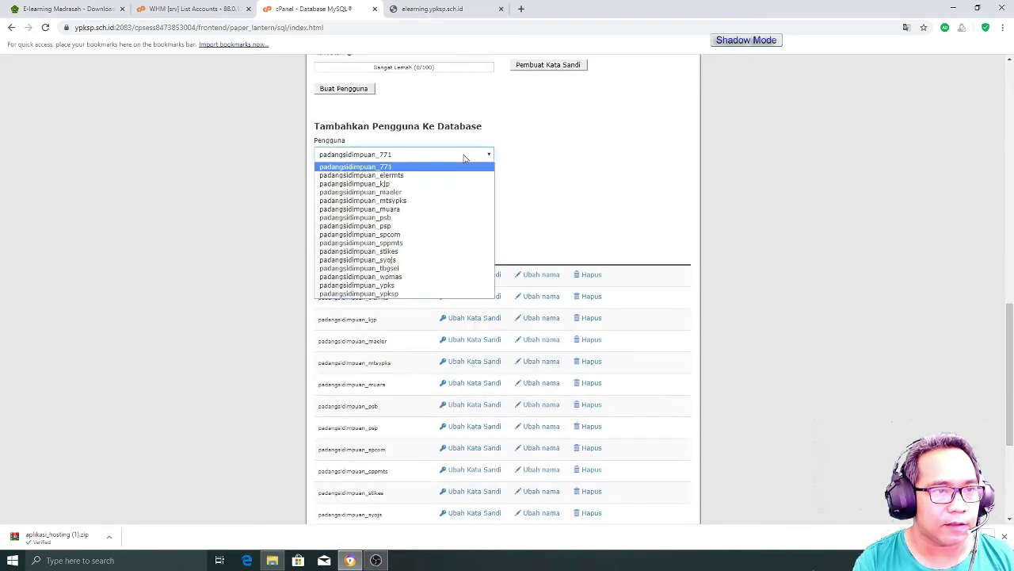
left_click(518, 128)
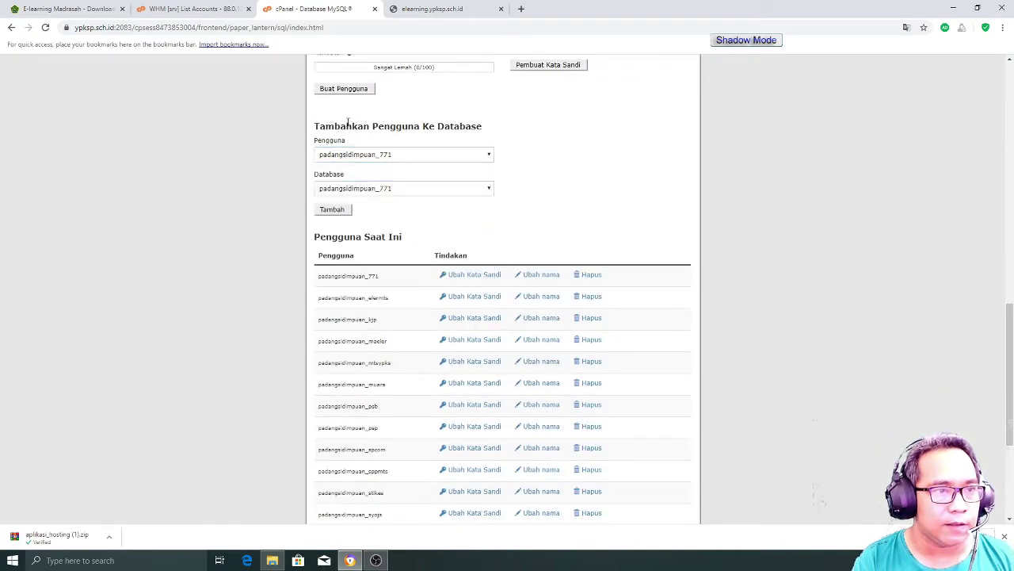
left_click(420, 157)
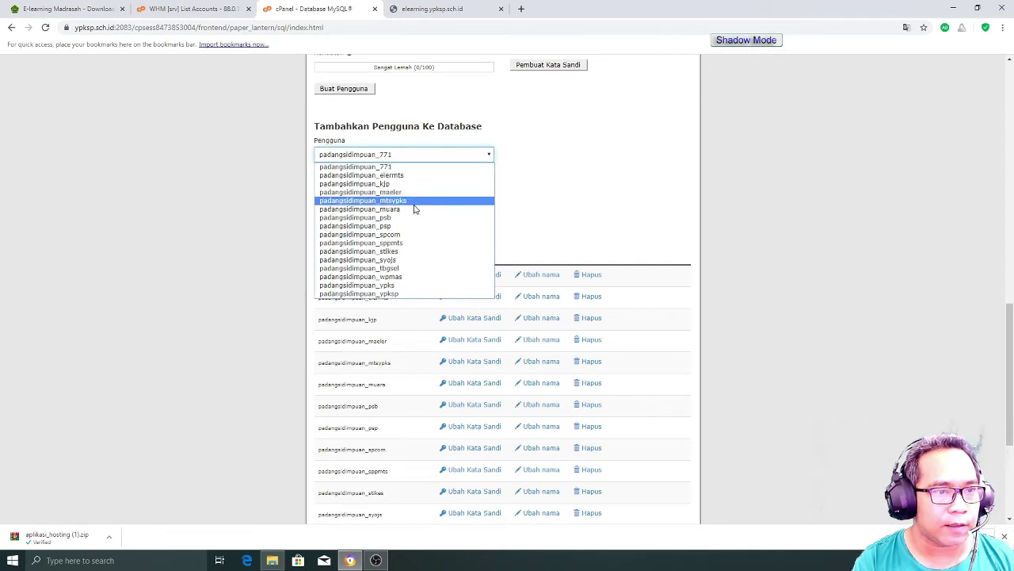
left_click(418, 295)
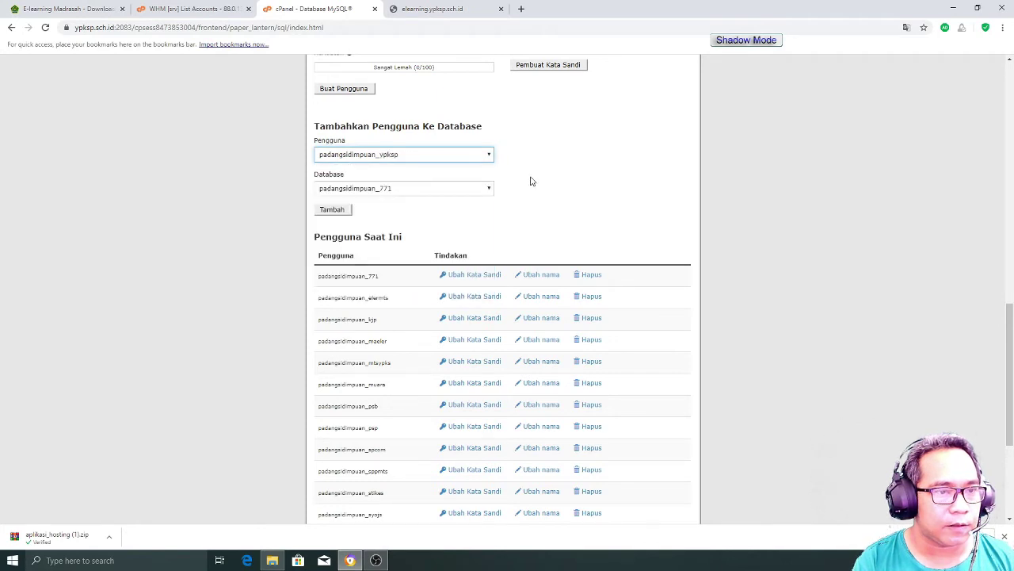
left_click(477, 192)
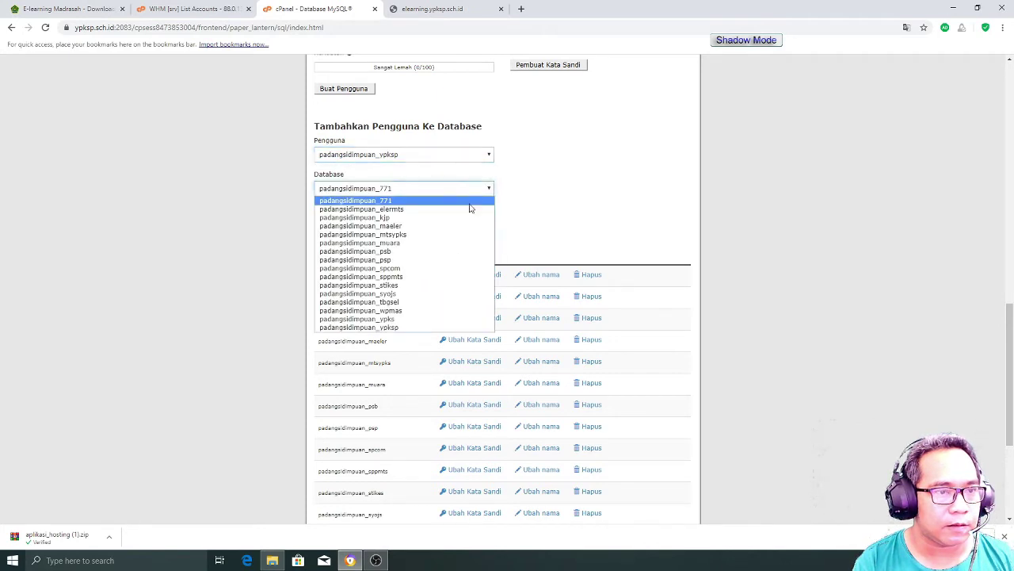
left_click(436, 327)
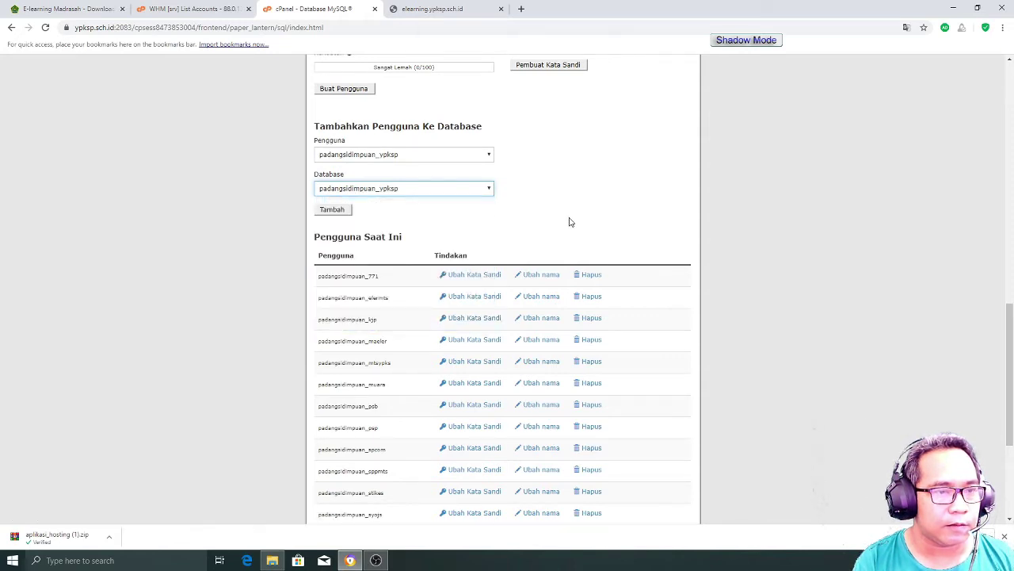
scroll(569, 221, "up", 2)
left_click(343, 317)
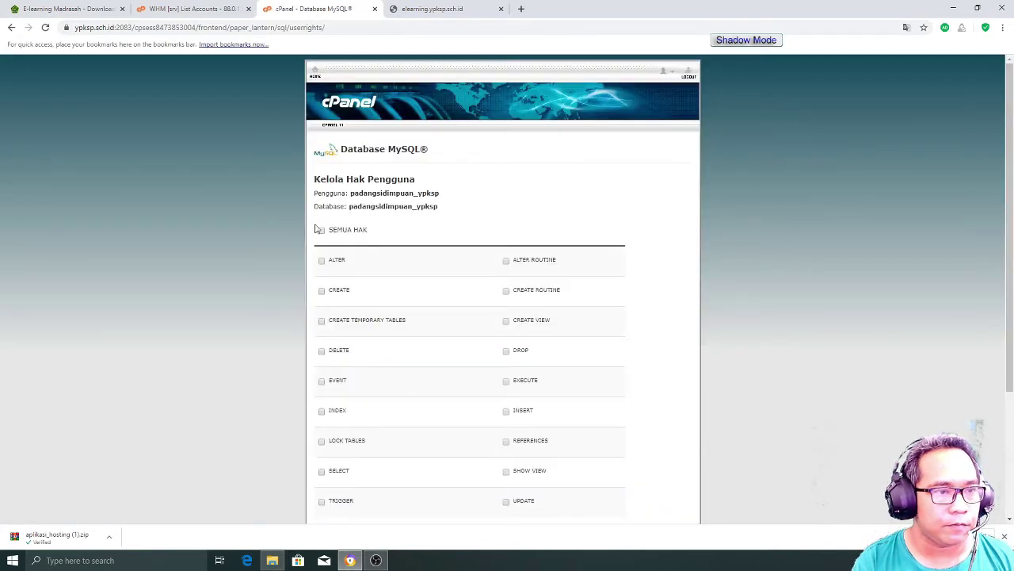
Step: Grant padangsidimpuan_ypksp SEMUA HAK on its database, save, and return to cPanel Home
scroll(489, 244, "down", 3)
scroll(539, 298, "up", 1)
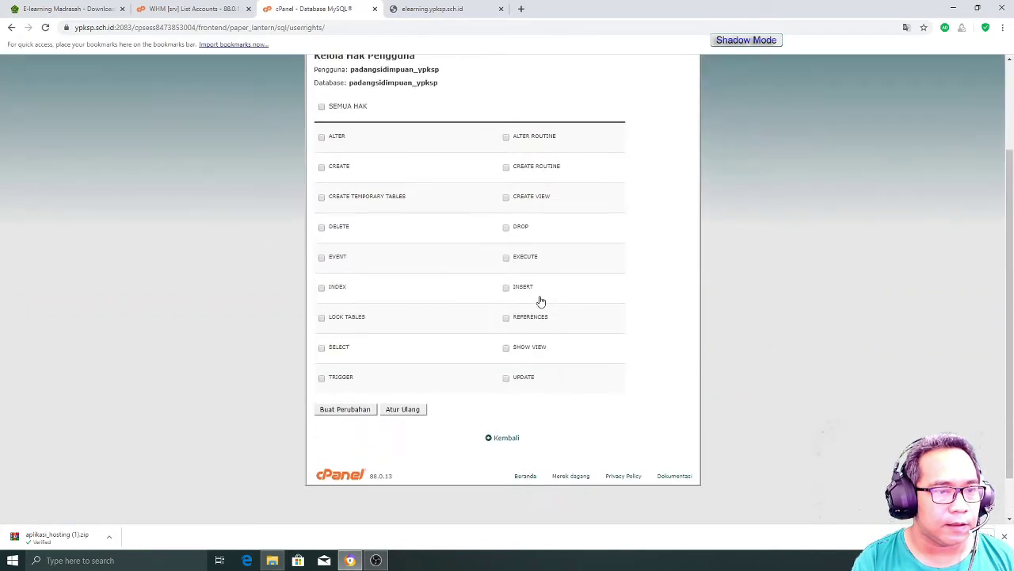
scroll(554, 298, "up", 1)
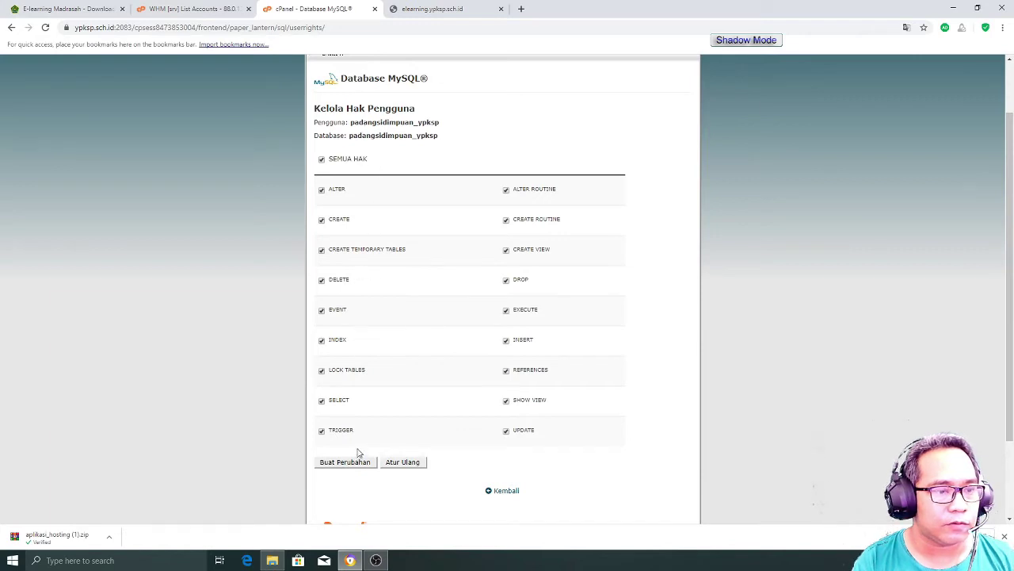
scroll(489, 267, "up", 2)
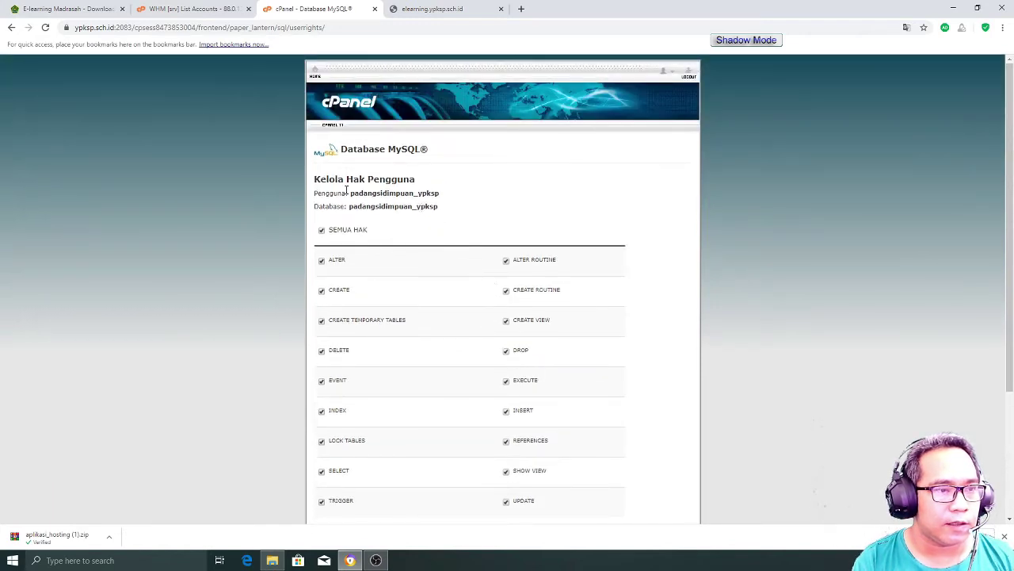
scroll(511, 220, "down", 5)
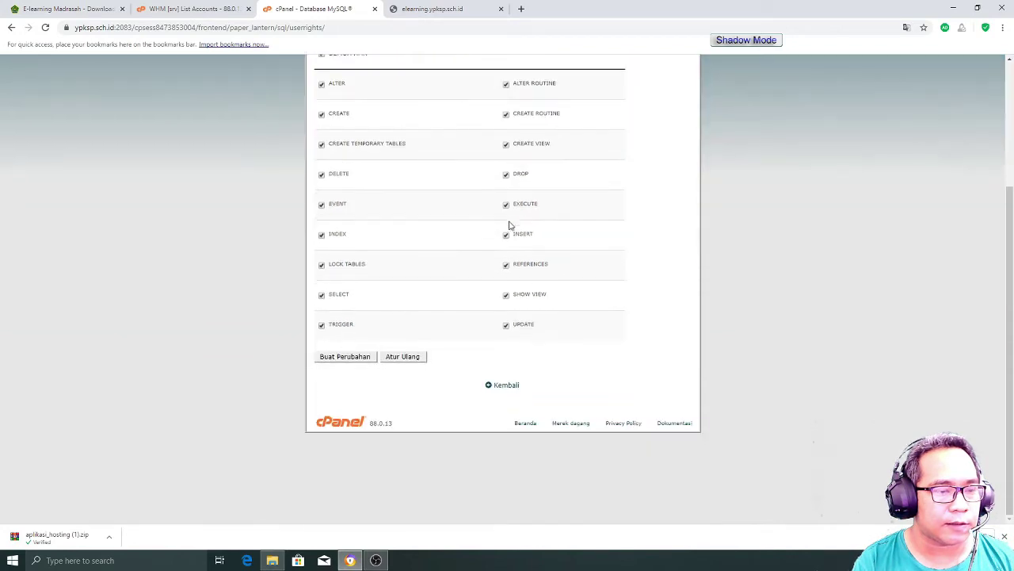
left_click(346, 357)
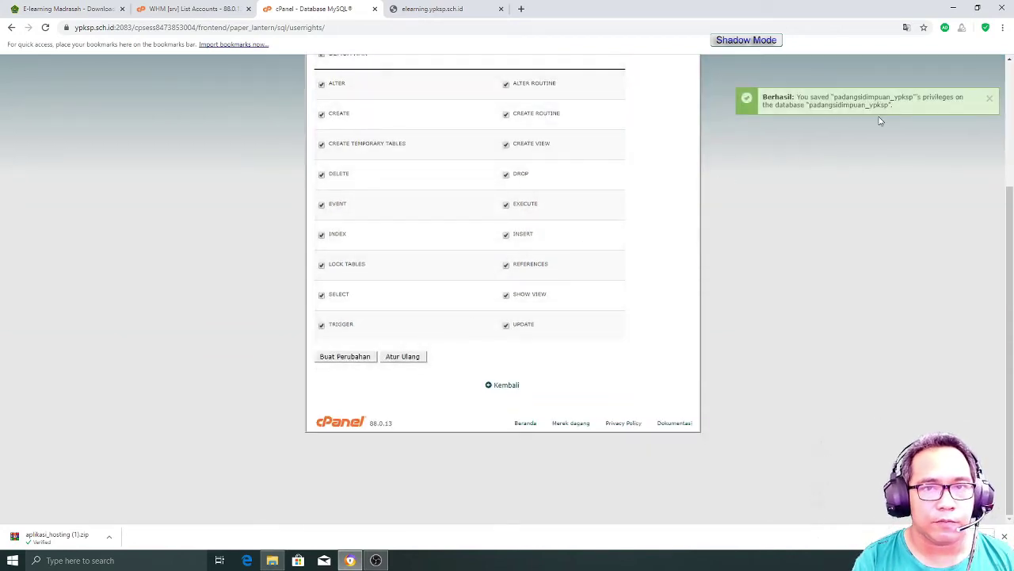
scroll(609, 248, "up", 5)
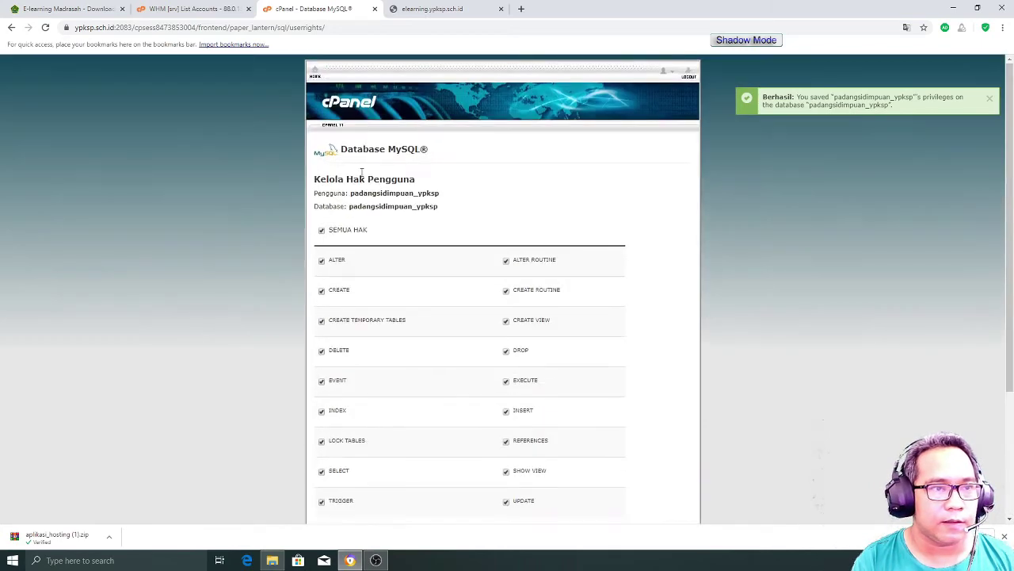
left_click(364, 91)
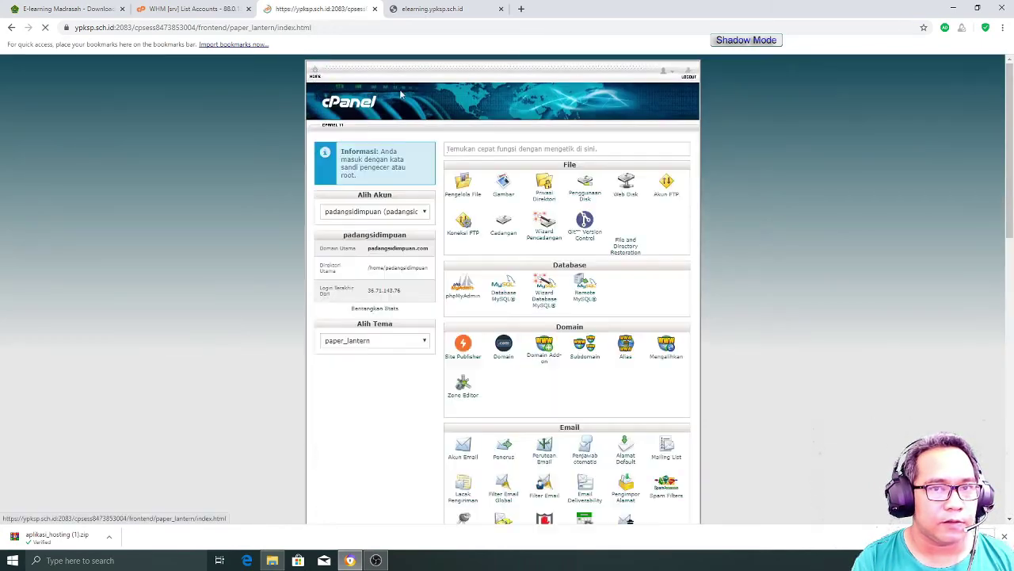
Step: Open phpMyAdmin, select padangsidimpuan_ypksp, and go to its Import page
left_click(463, 288)
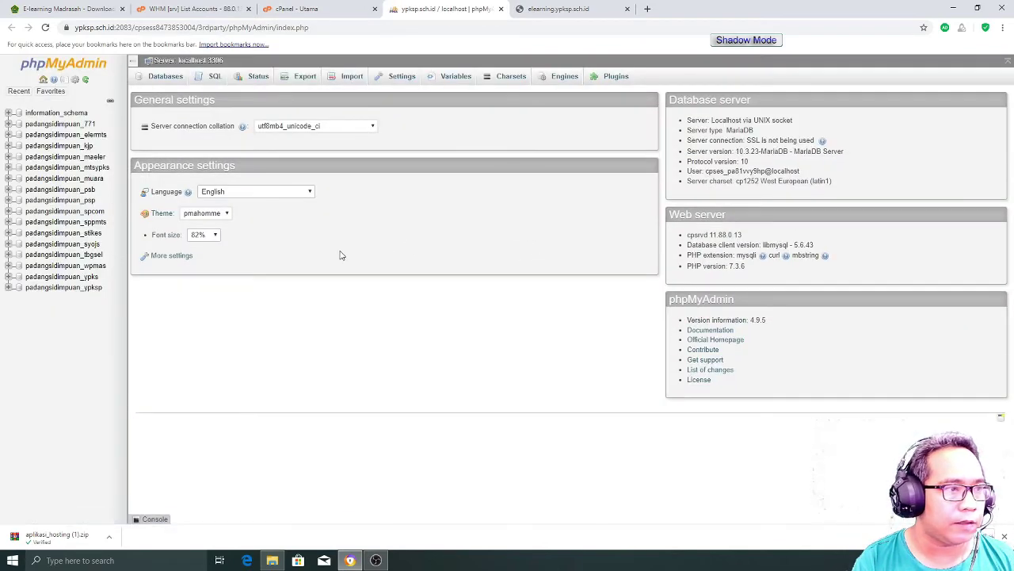
left_click(79, 288)
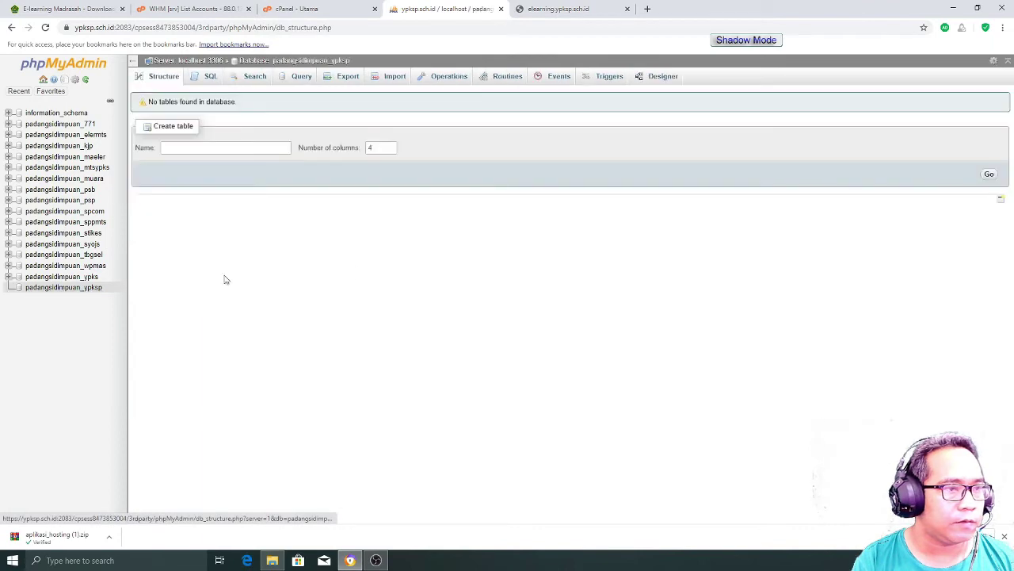
left_click(390, 79)
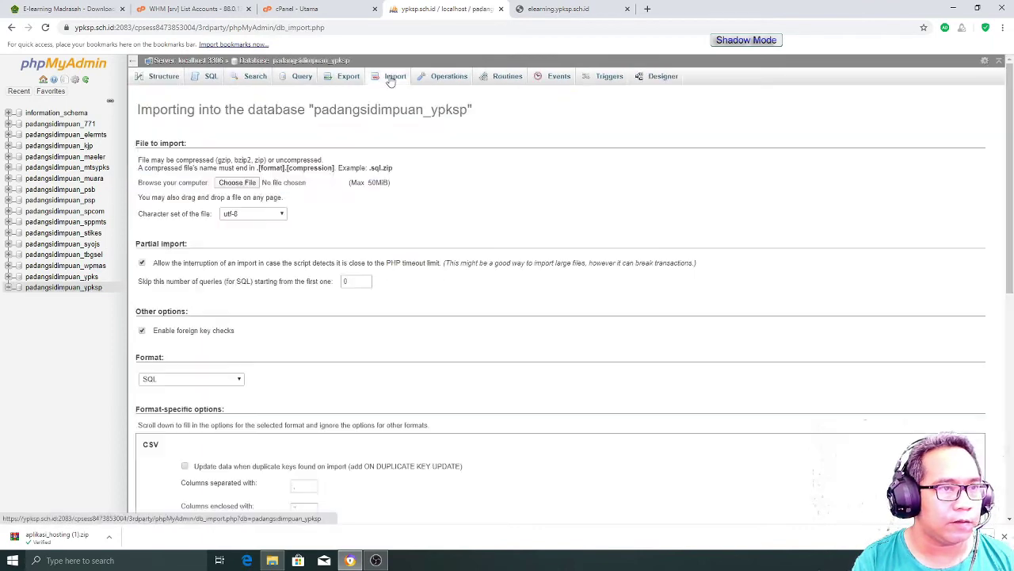
Step: Import database.sql from the aplikasi_hosting (1) folder into padangsidimpuan_ypksp
left_click(236, 183)
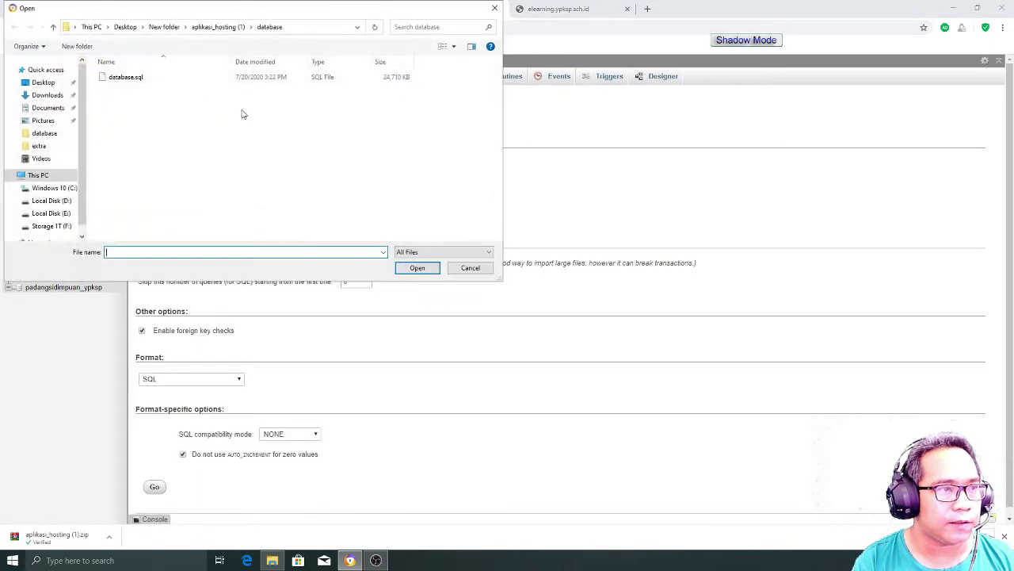
left_click(215, 27)
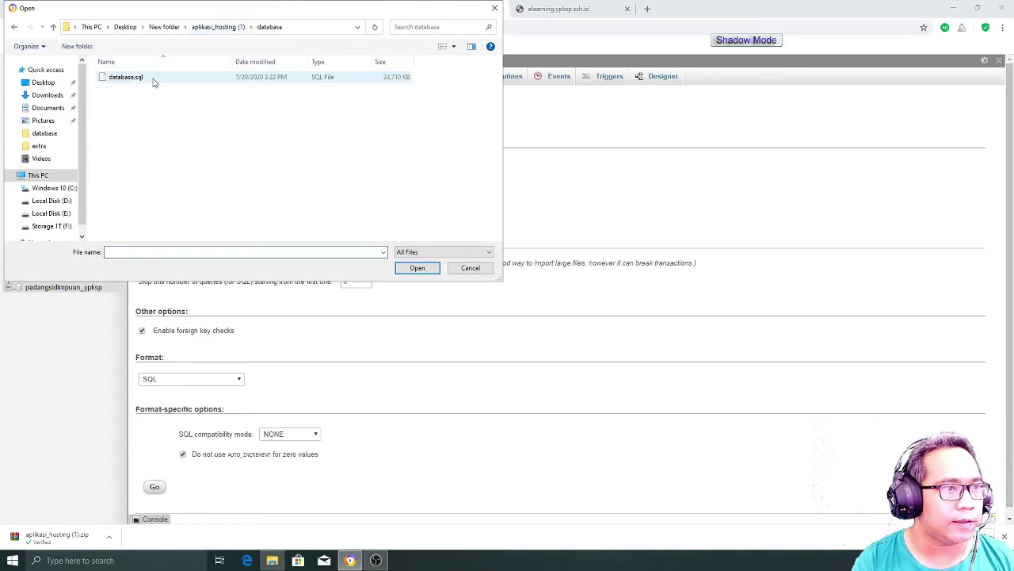
double_click(141, 79)
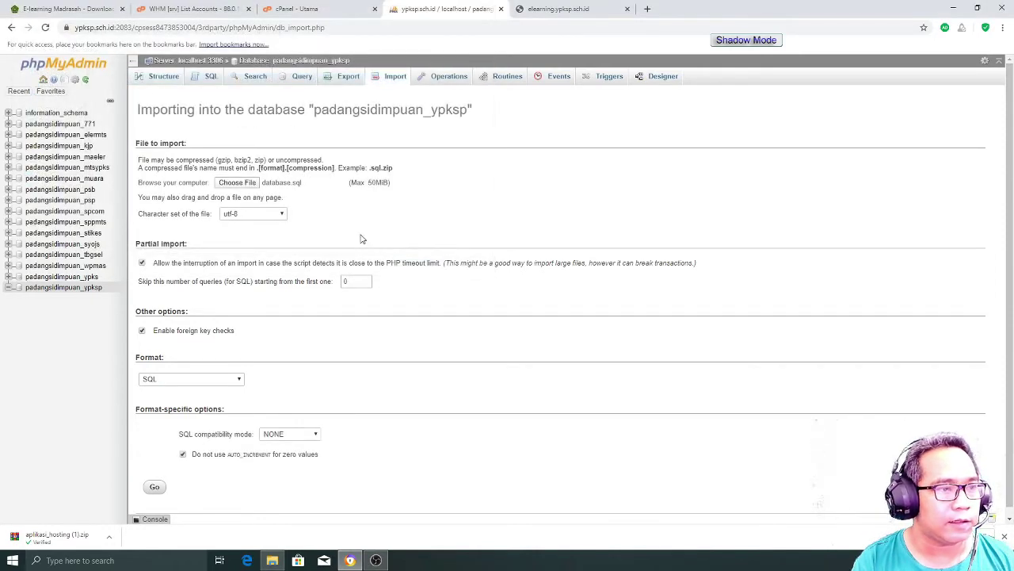
scroll(331, 339, "down", 1)
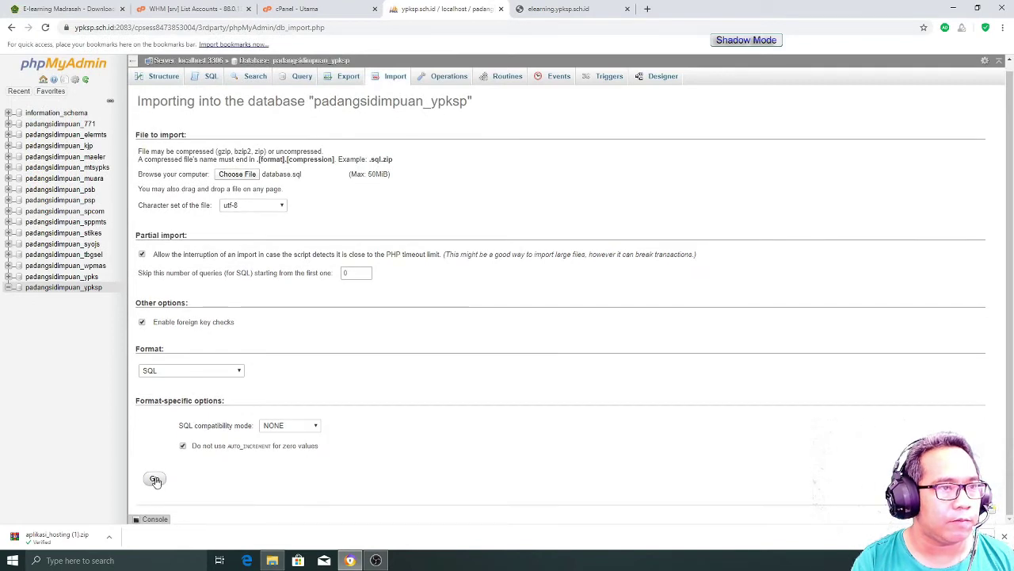
left_click(155, 479)
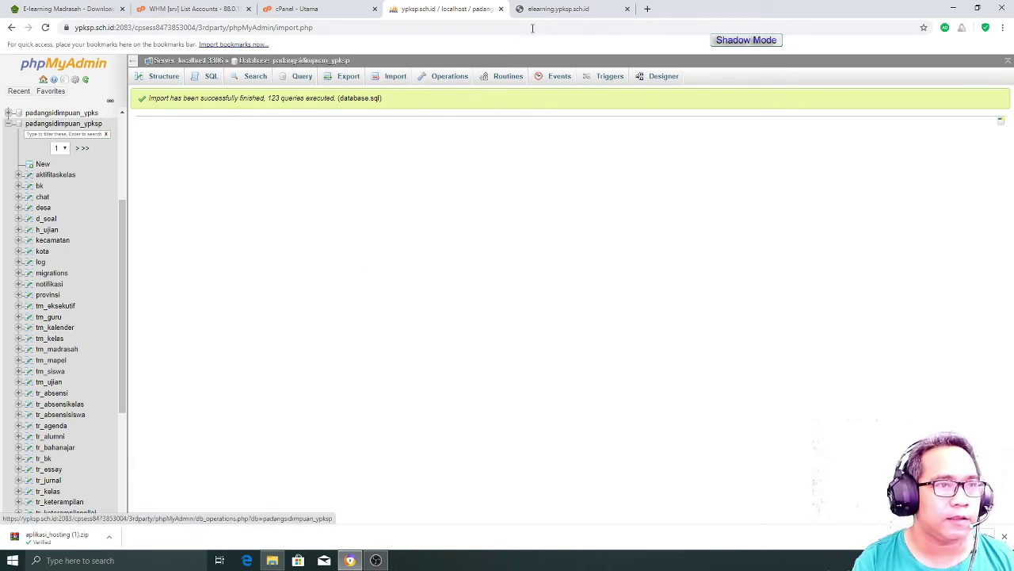
Step: In File Manager, browse to public_html/elearning/_app/config and select database.php
left_click(308, 11)
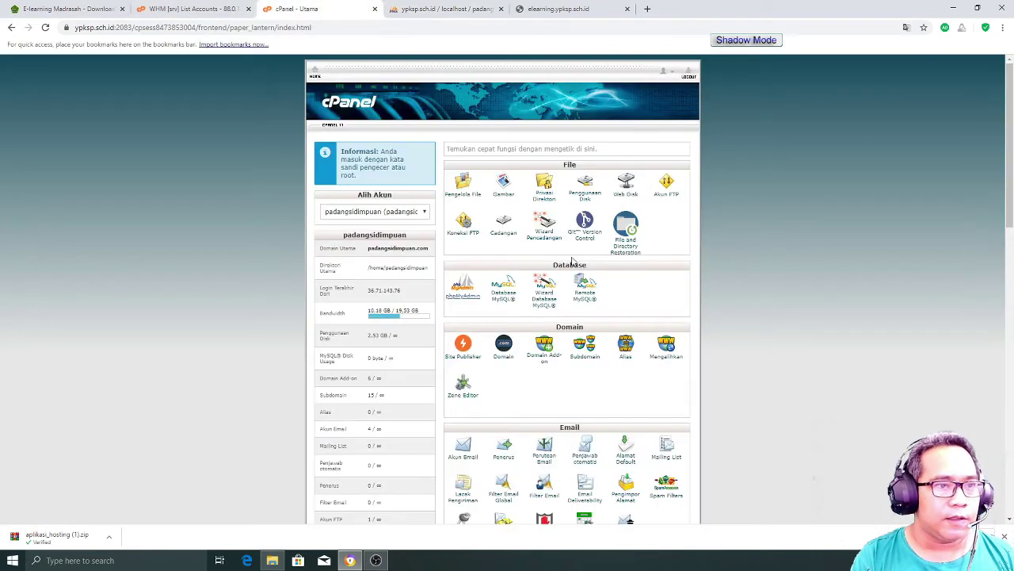
left_click(471, 199)
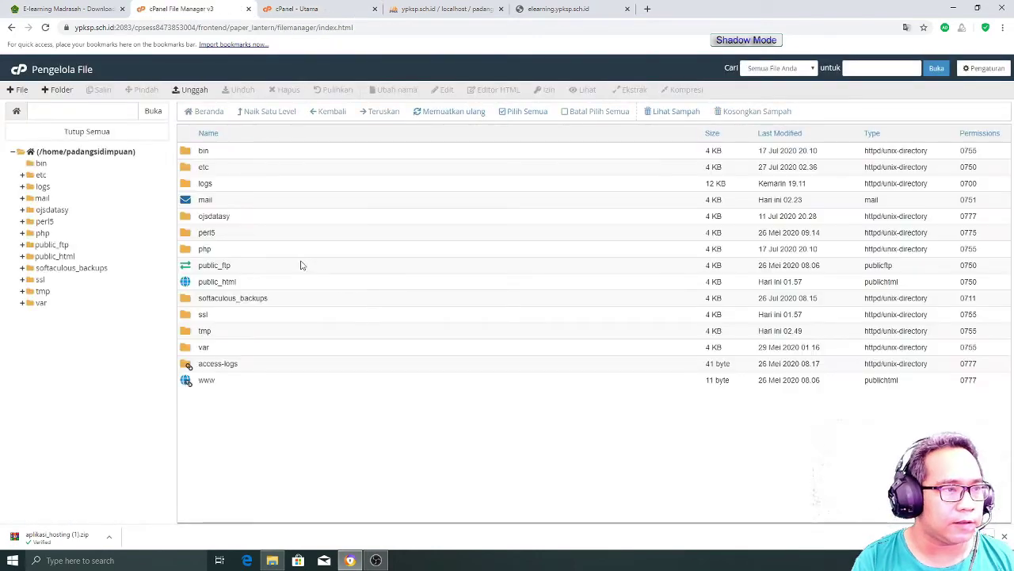
double_click(261, 283)
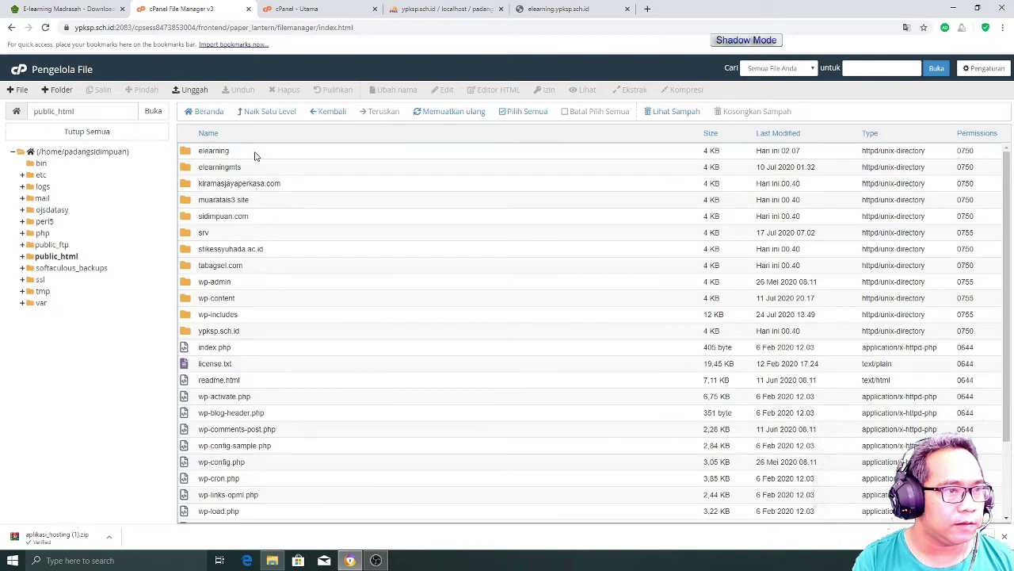
double_click(264, 154)
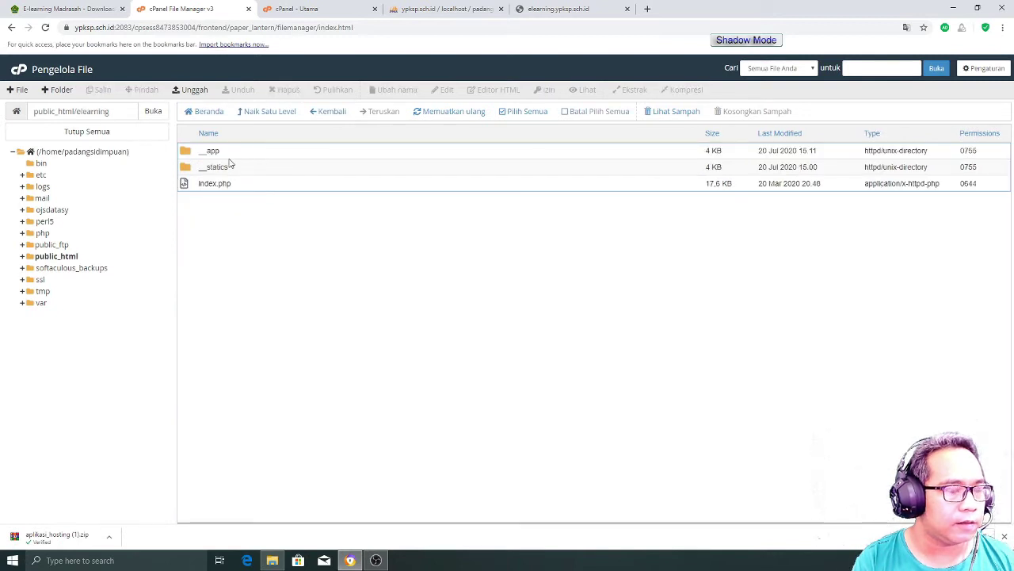
double_click(259, 154)
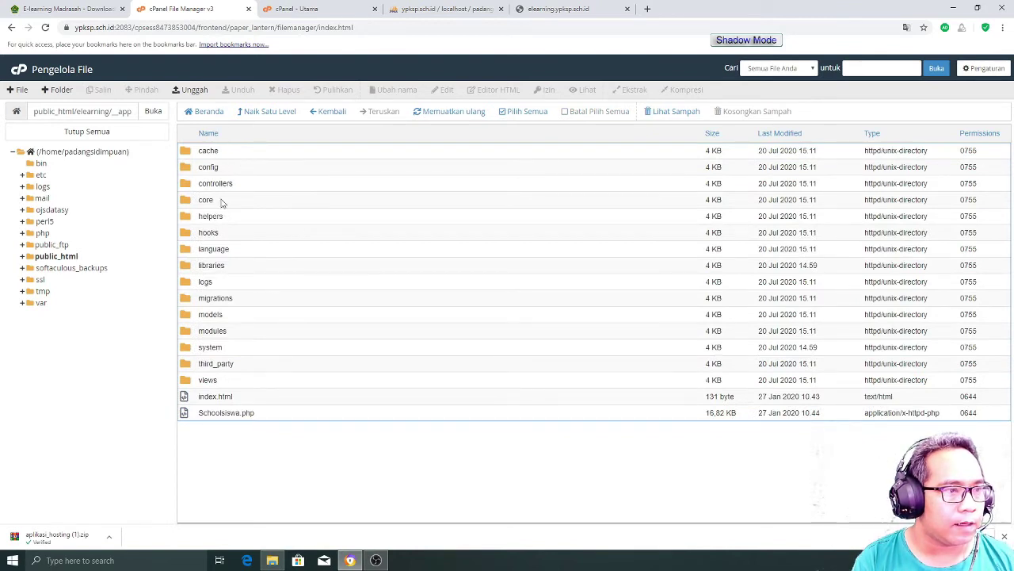
double_click(253, 170)
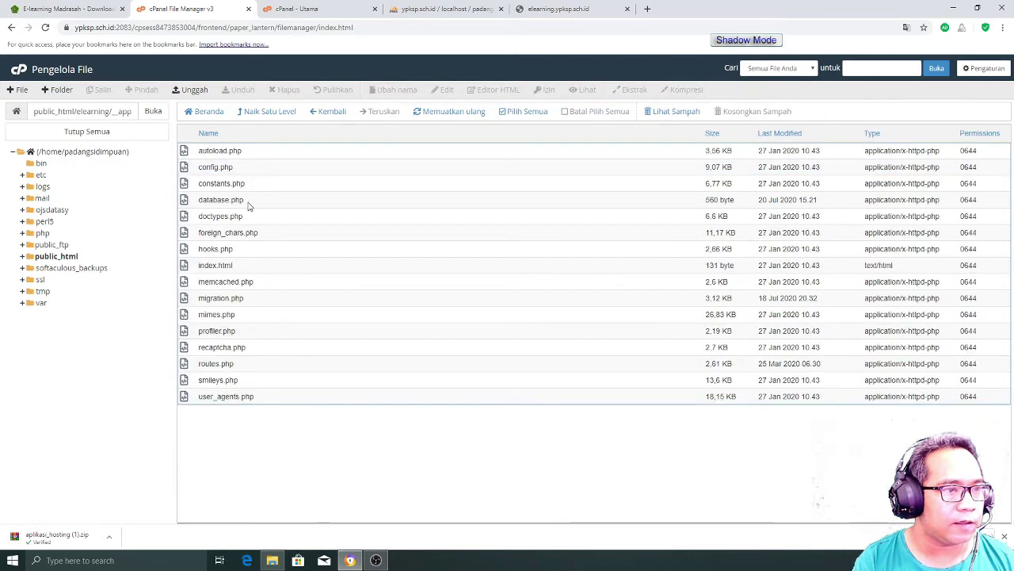
left_click(288, 205)
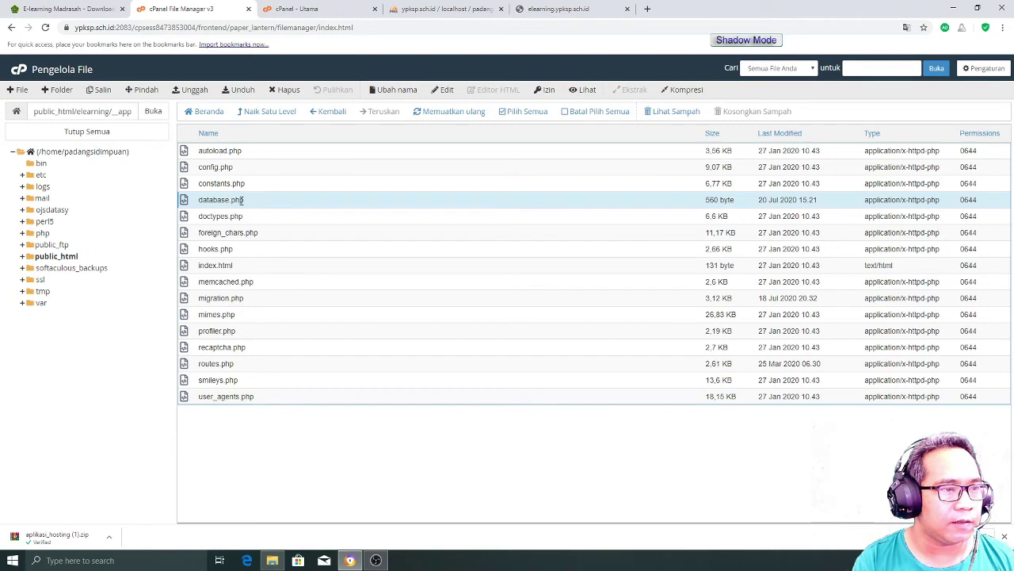
Step: Open database.php in the code editor and paste the database password on line 11
right_click(269, 204)
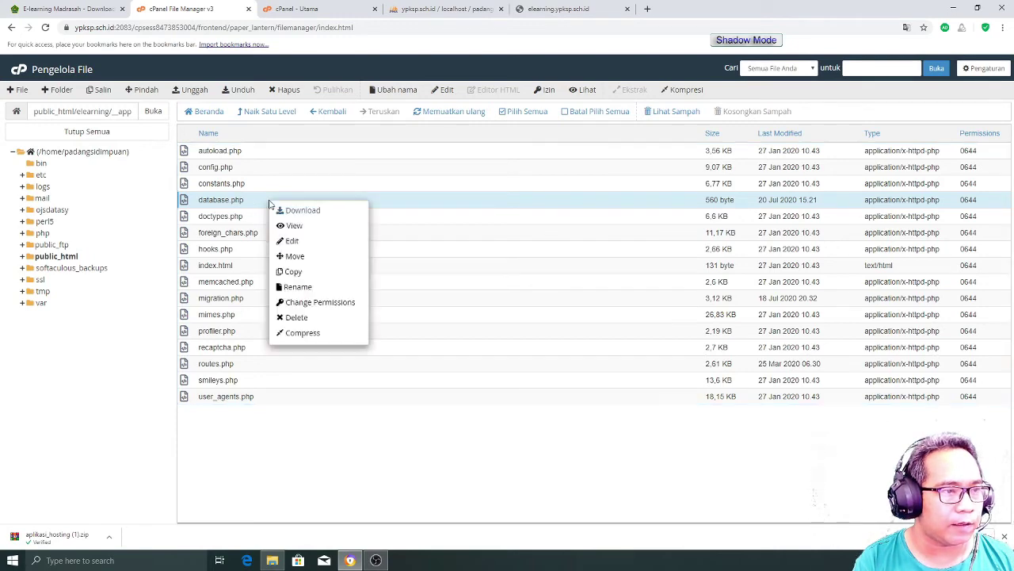
left_click(308, 241)
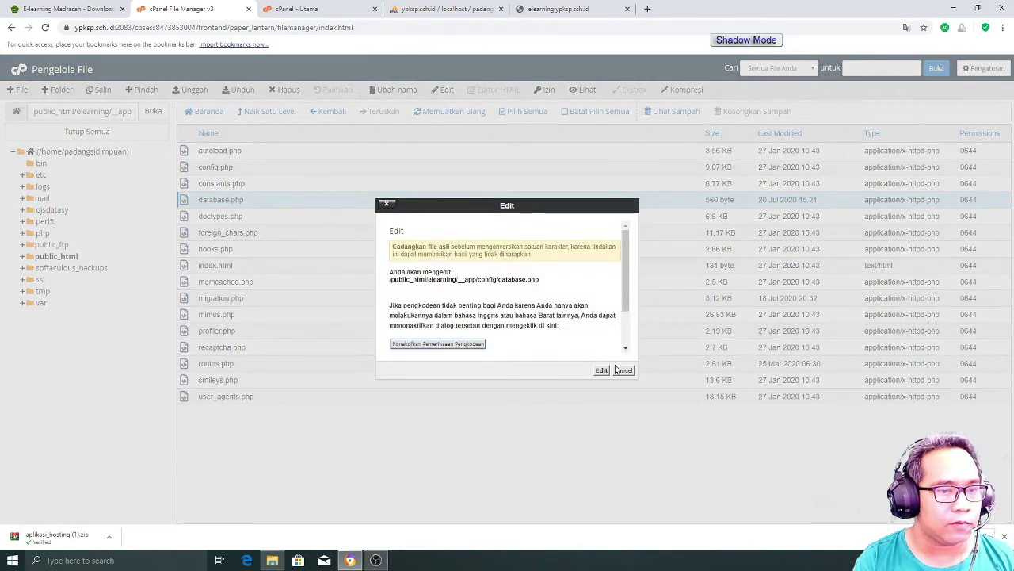
left_click(602, 371)
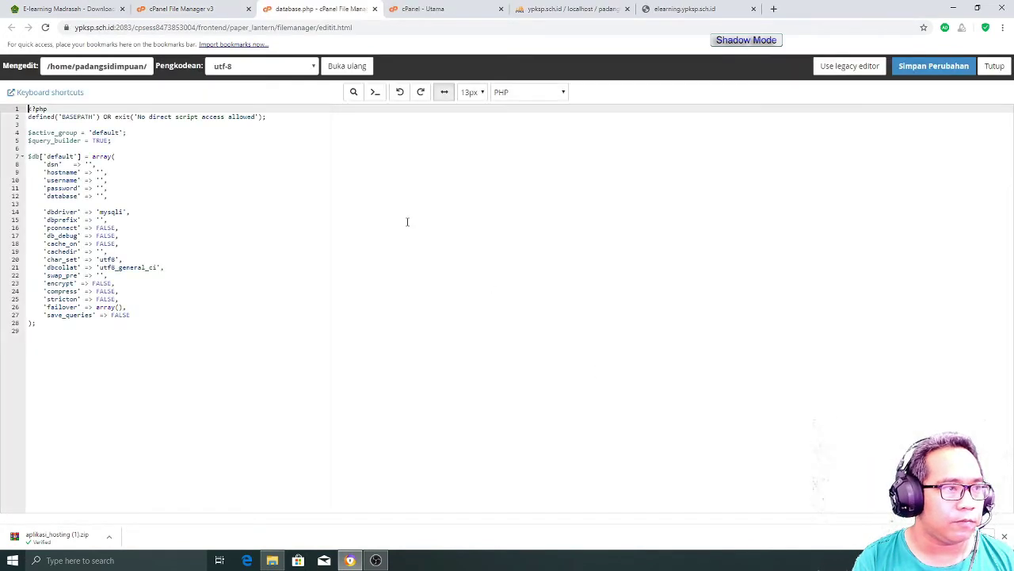
left_click(100, 188)
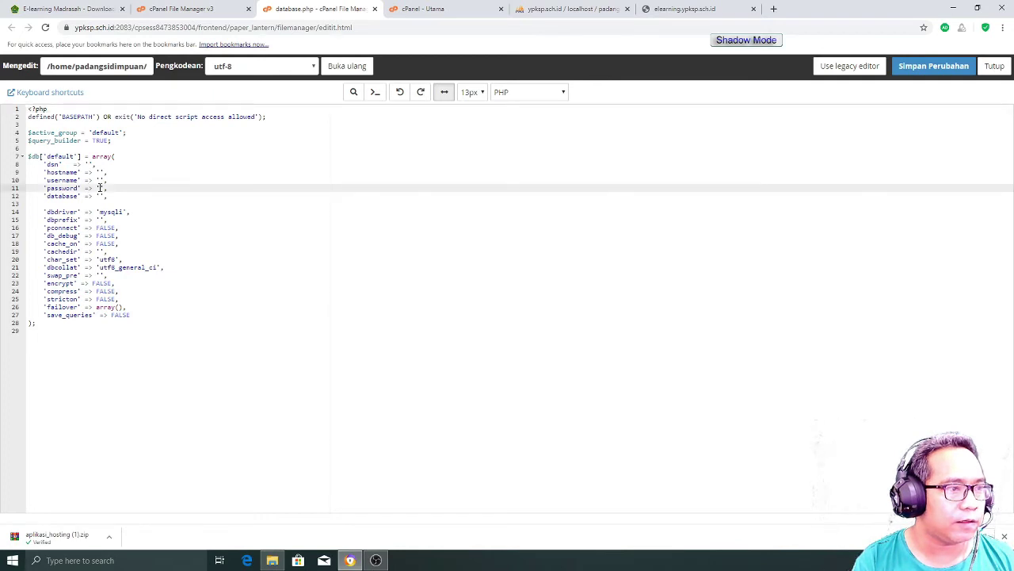
right_click(100, 189)
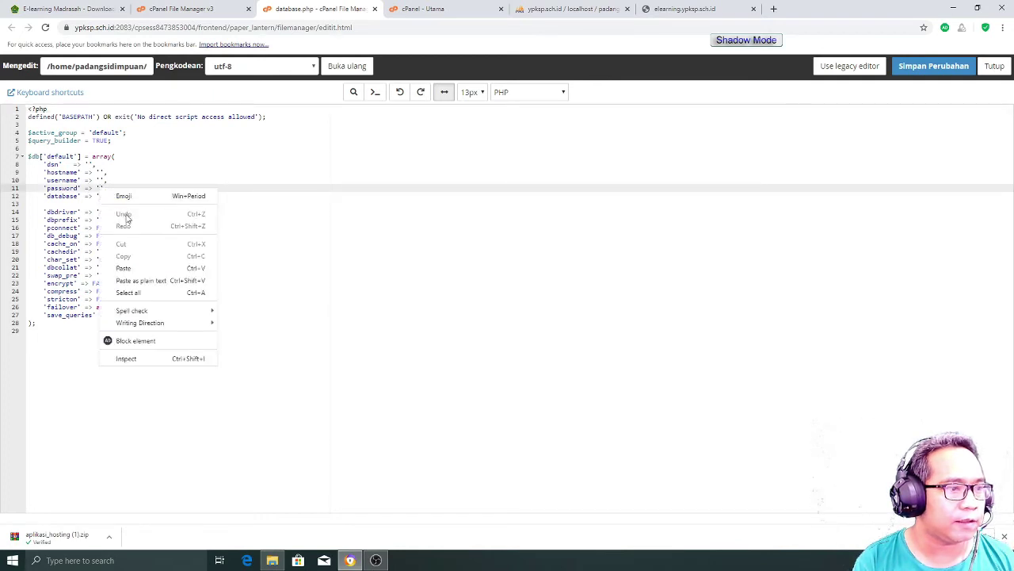
left_click(154, 269)
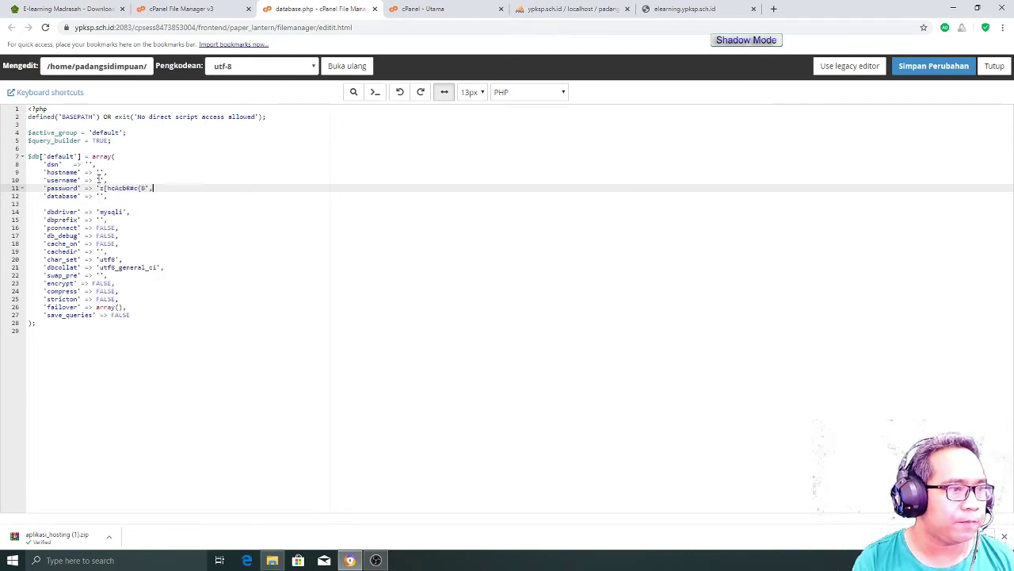
Step: Enter localhost as the hostname and type the database username on line 10
left_click(99, 179)
left_click(99, 171)
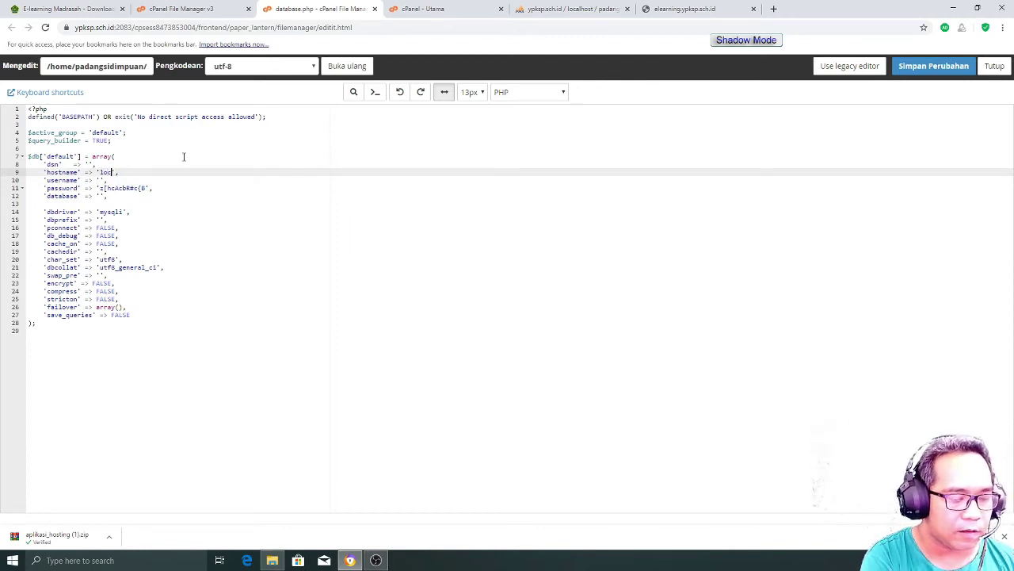
type("localhost")
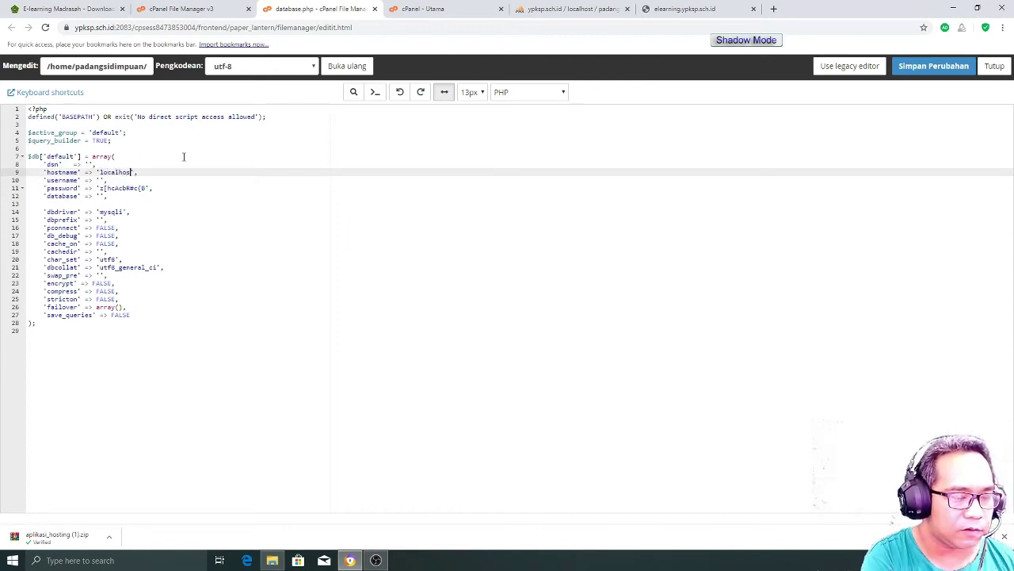
left_click(101, 180)
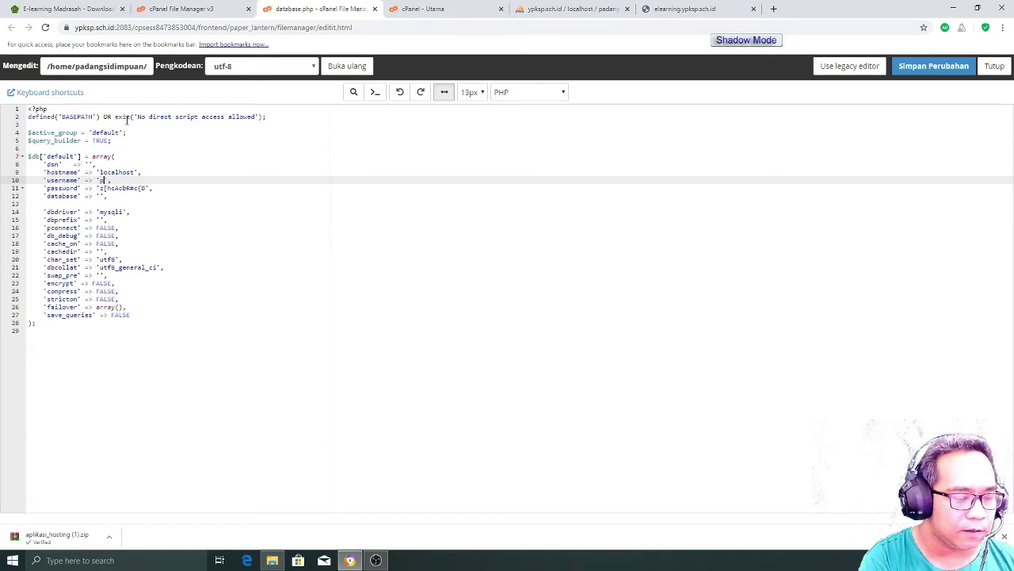
type("padangsidi")
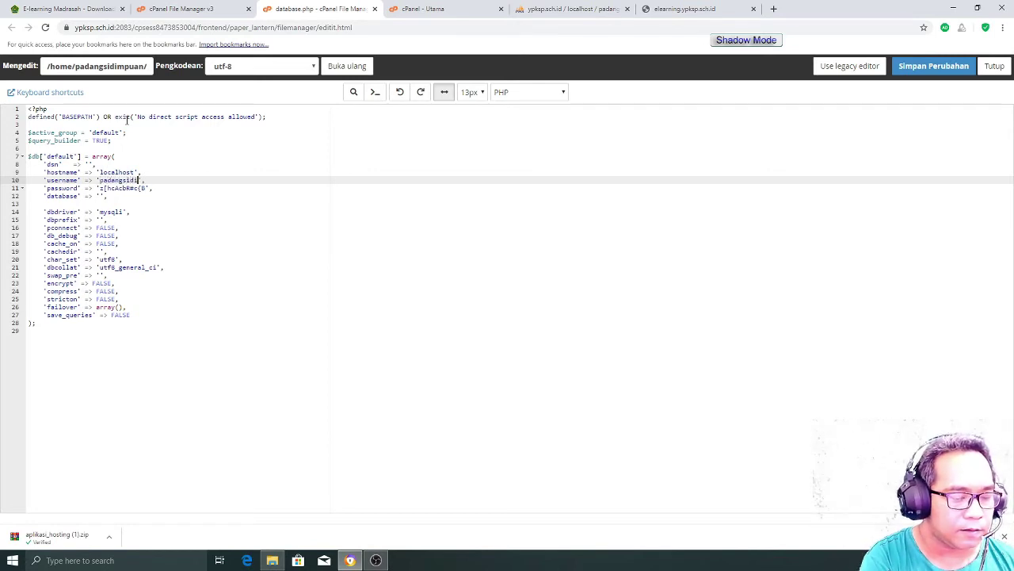
type("mpuan_ypksp")
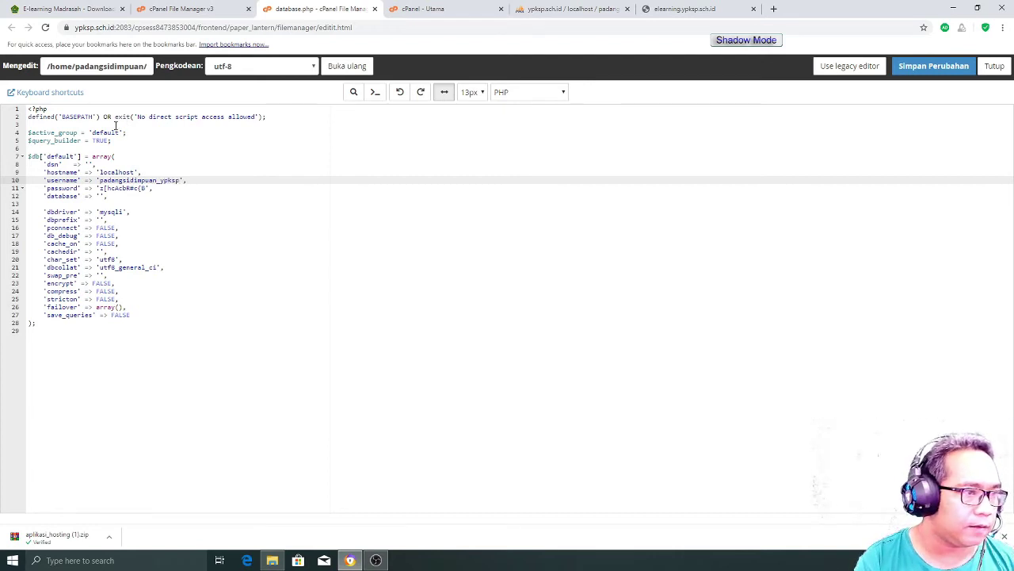
Step: Copy the username into the database value on line 12 and save database.php
left_click_drag(100, 180, 175, 183)
right_click(174, 184)
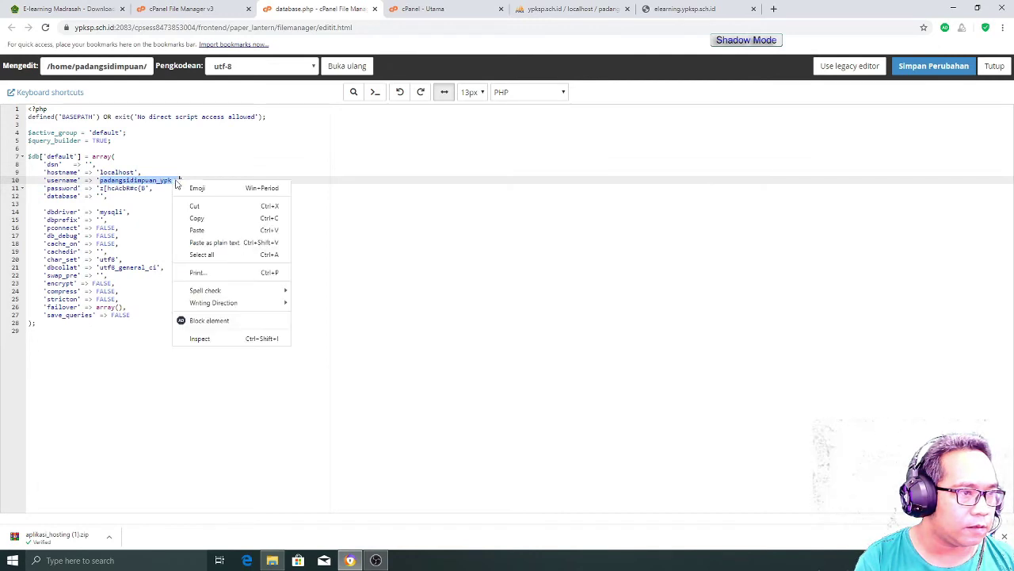
left_click(207, 215)
left_click(99, 196)
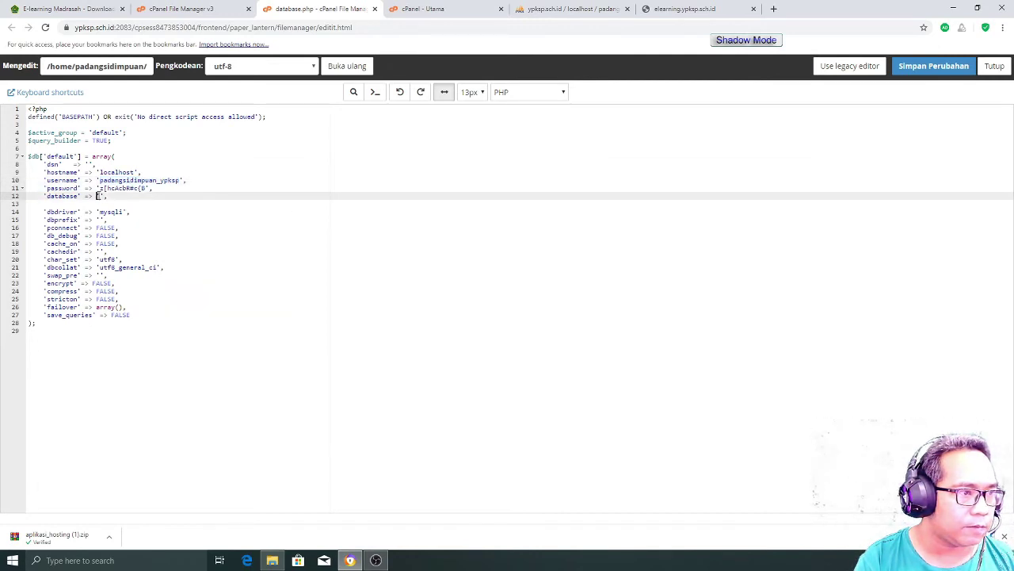
right_click(99, 195)
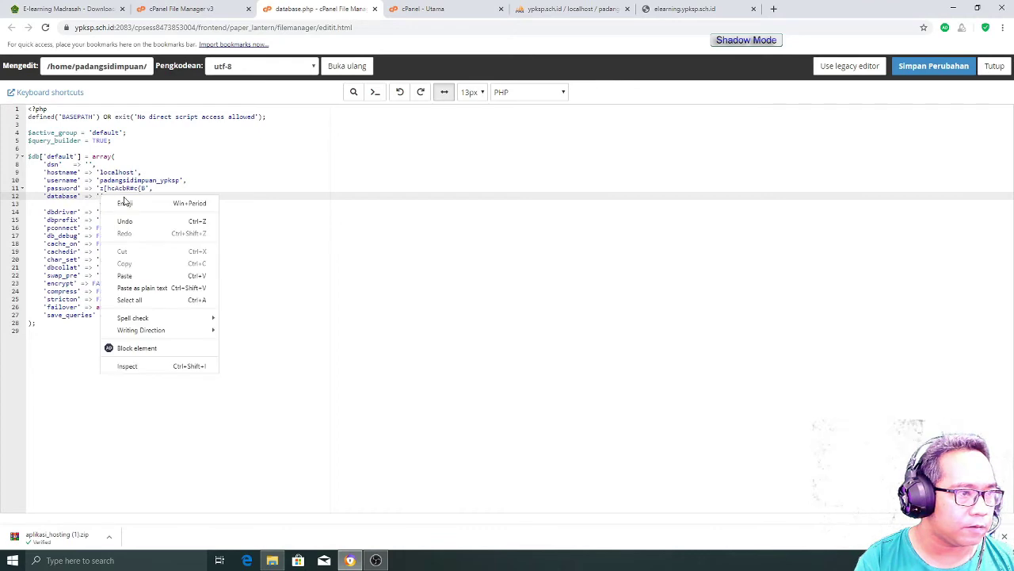
left_click(153, 272)
left_click(277, 179)
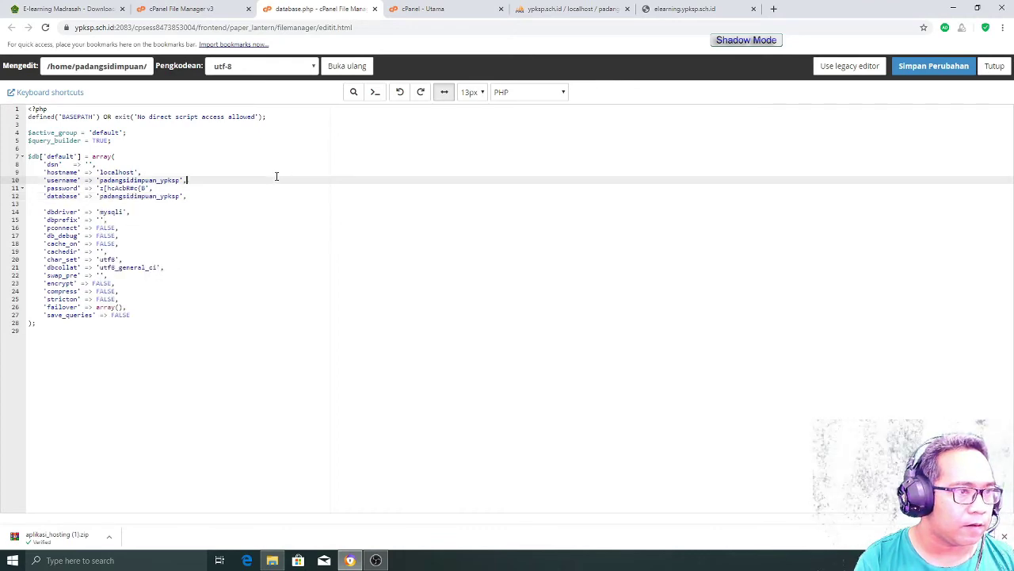
left_click(939, 68)
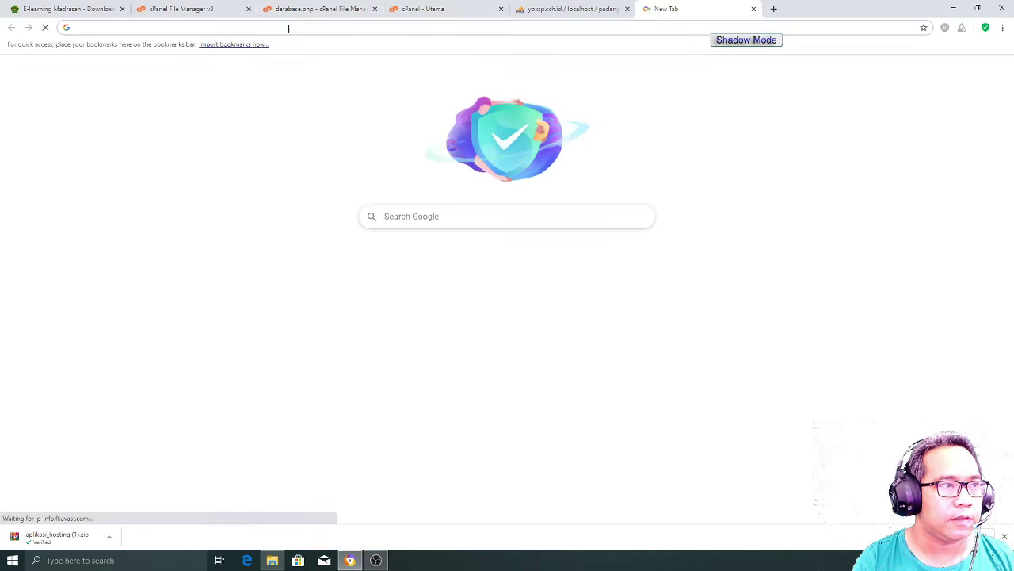
Step: Load elearning.ypksp.sch.id in the browser, which shows the ionCube Loader error
right_click(288, 29)
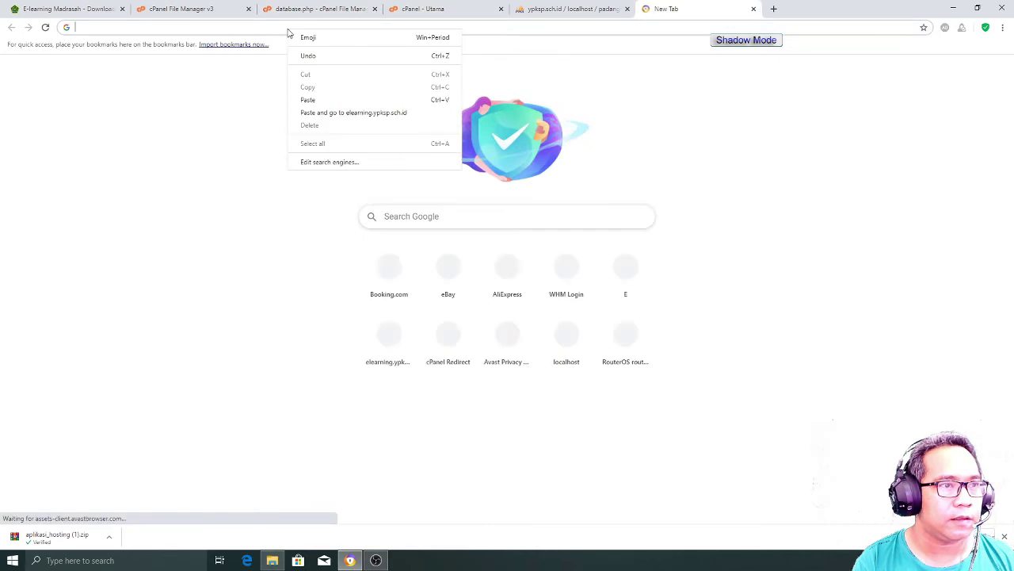
left_click(326, 100)
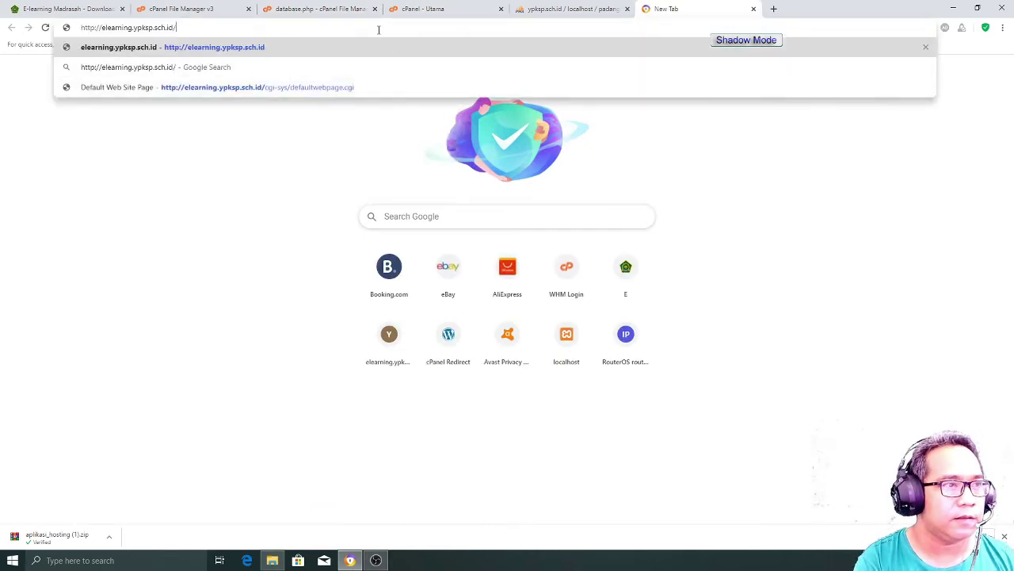
key("Return")
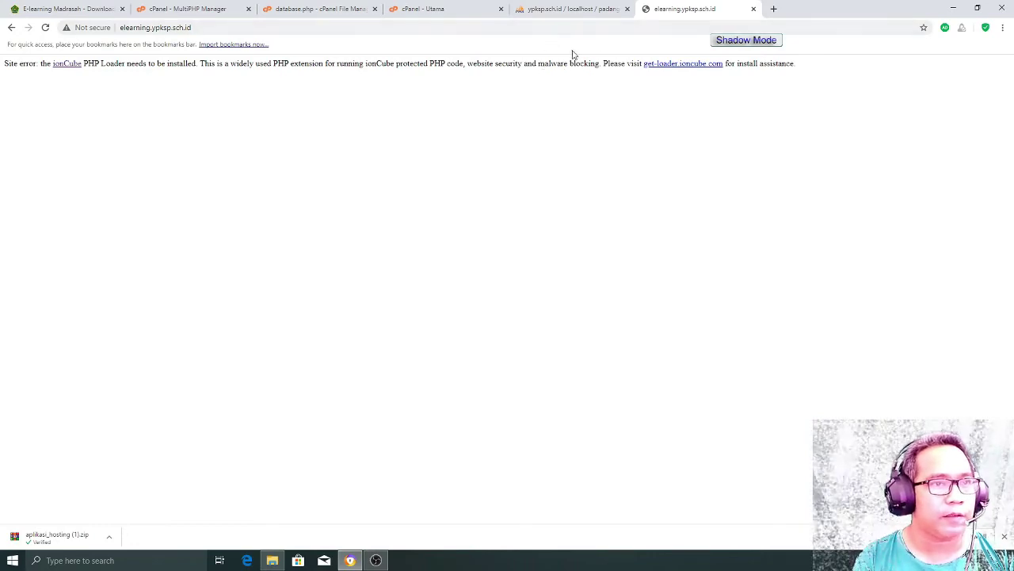
Step: In MultiPHP Manager, change elearning.ypksp.sch.id from PHP 7.4 to PHP 5.6 (ea-php56)
left_click(212, 11)
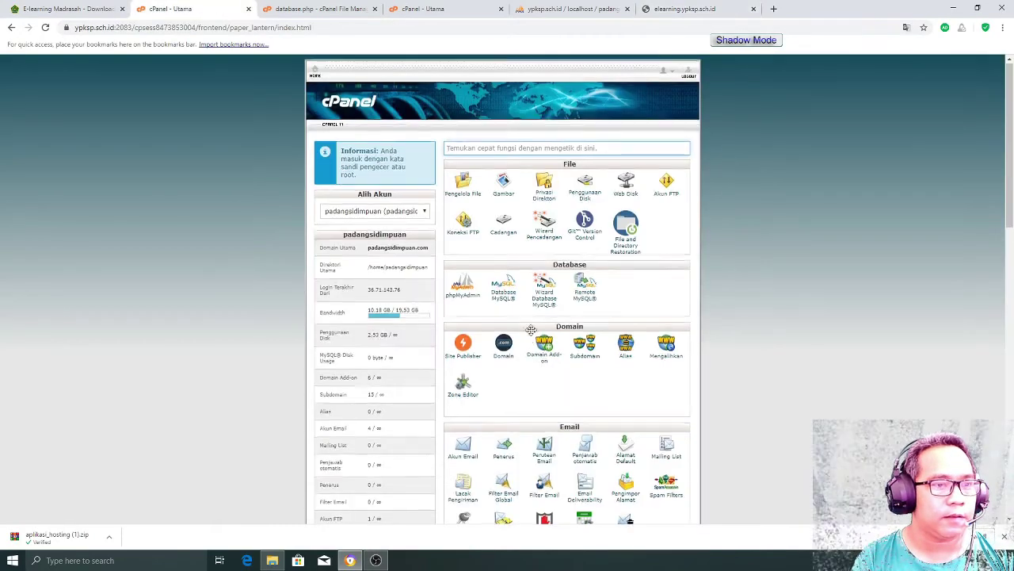
scroll(759, 252, "down", 3)
scroll(759, 251, "down", 3)
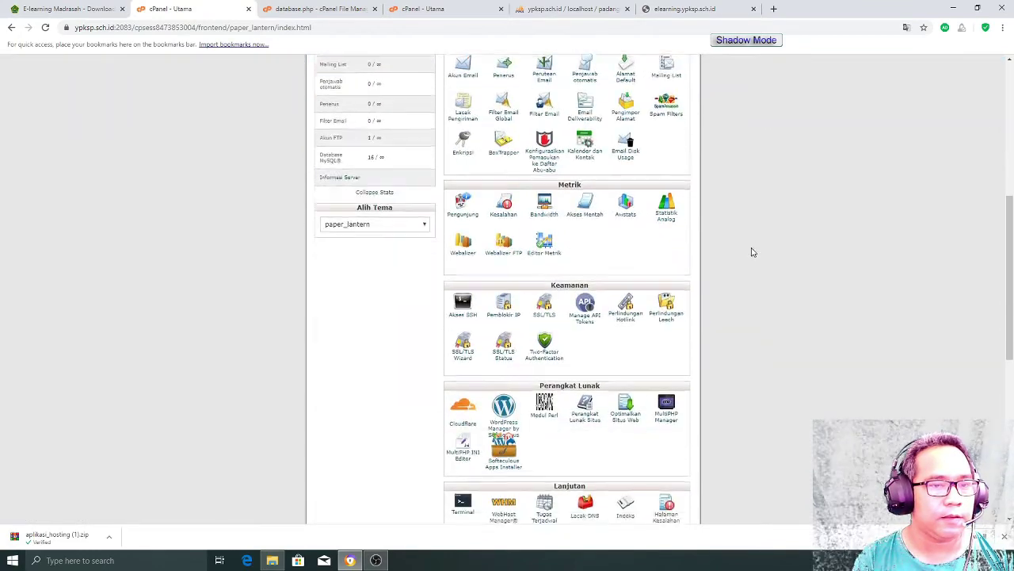
left_click(666, 321)
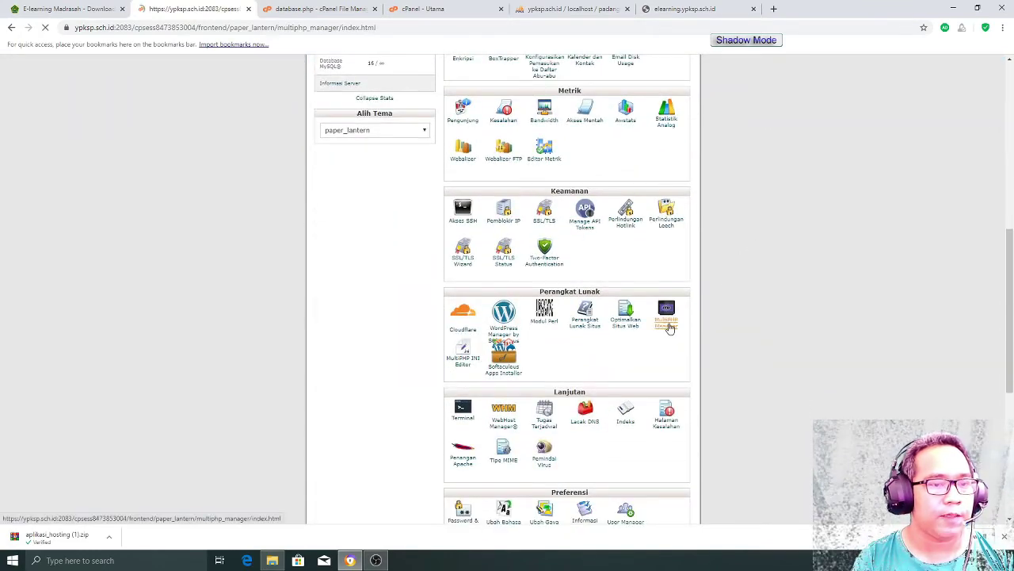
scroll(601, 295, "down", 2)
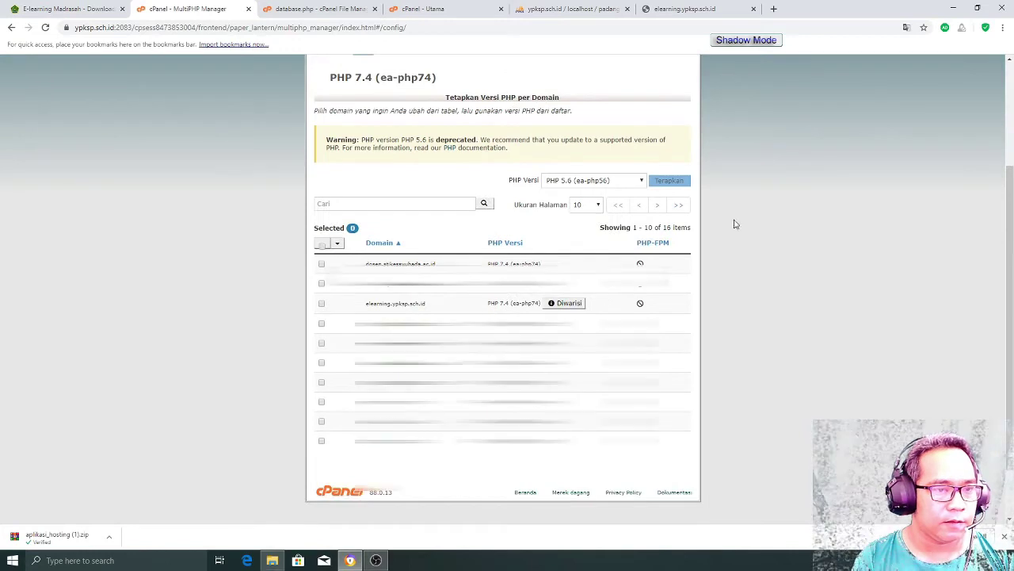
left_click(322, 303)
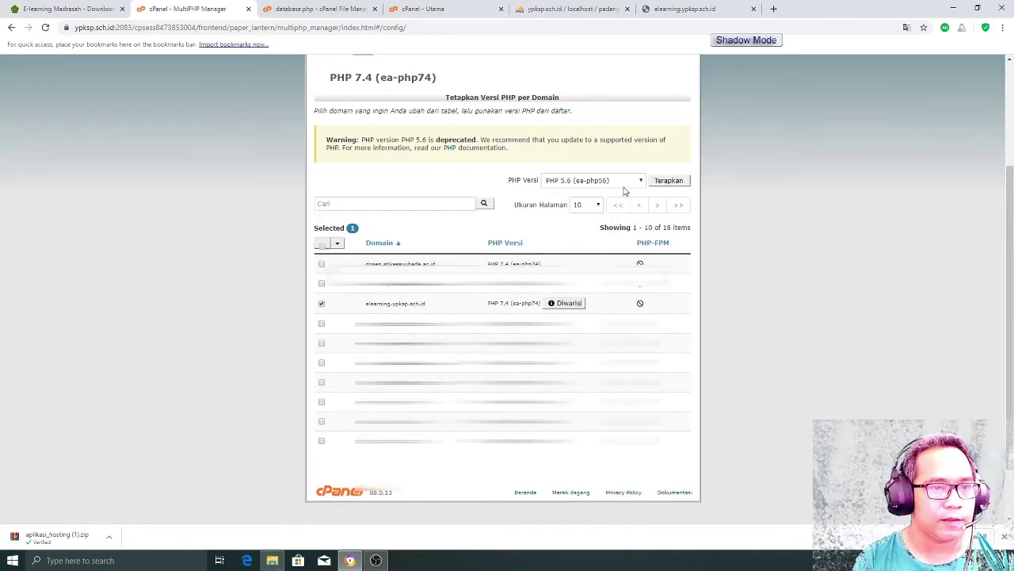
left_click_drag(489, 303, 531, 303)
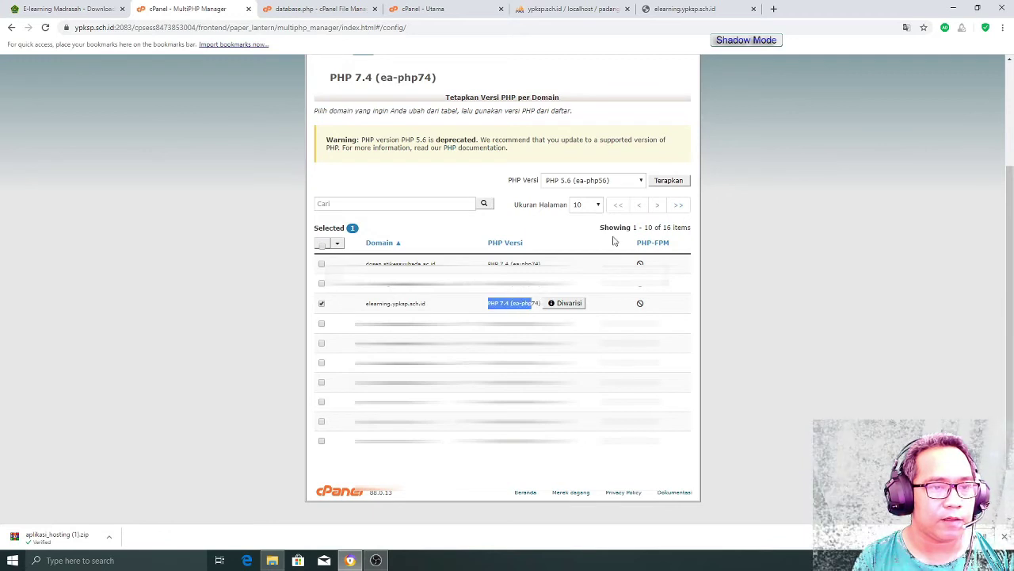
left_click(596, 183)
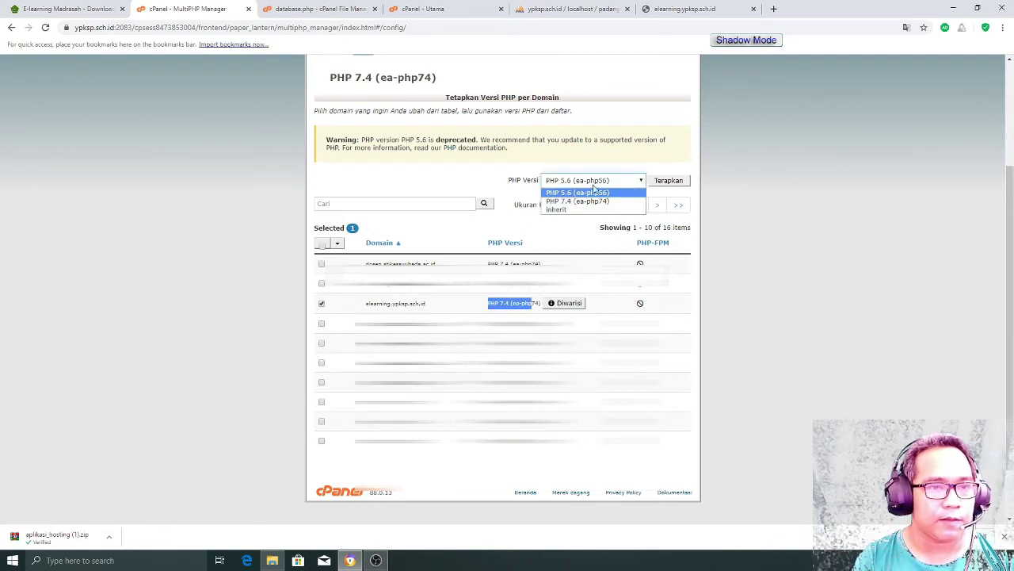
left_click(594, 192)
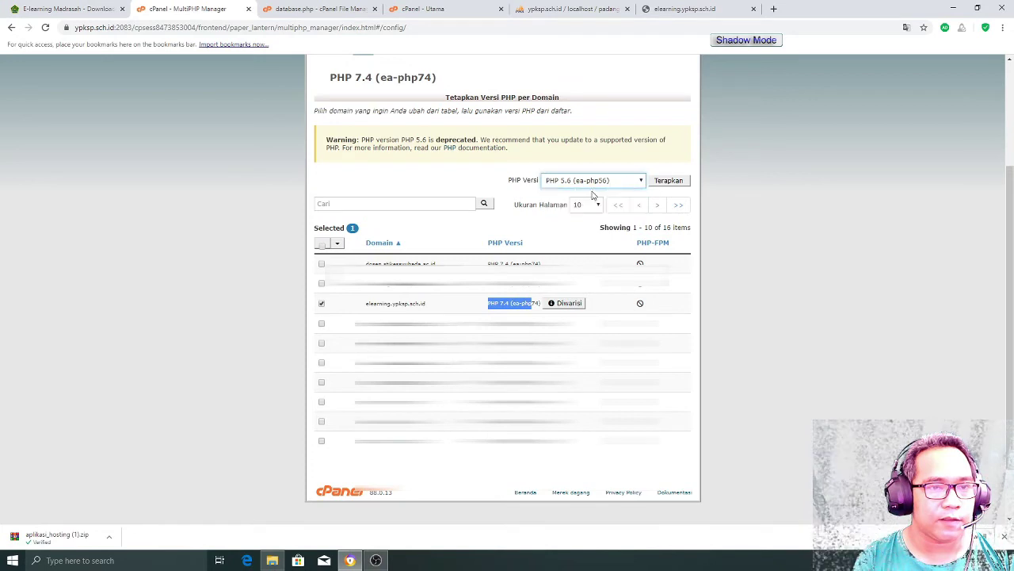
left_click(675, 181)
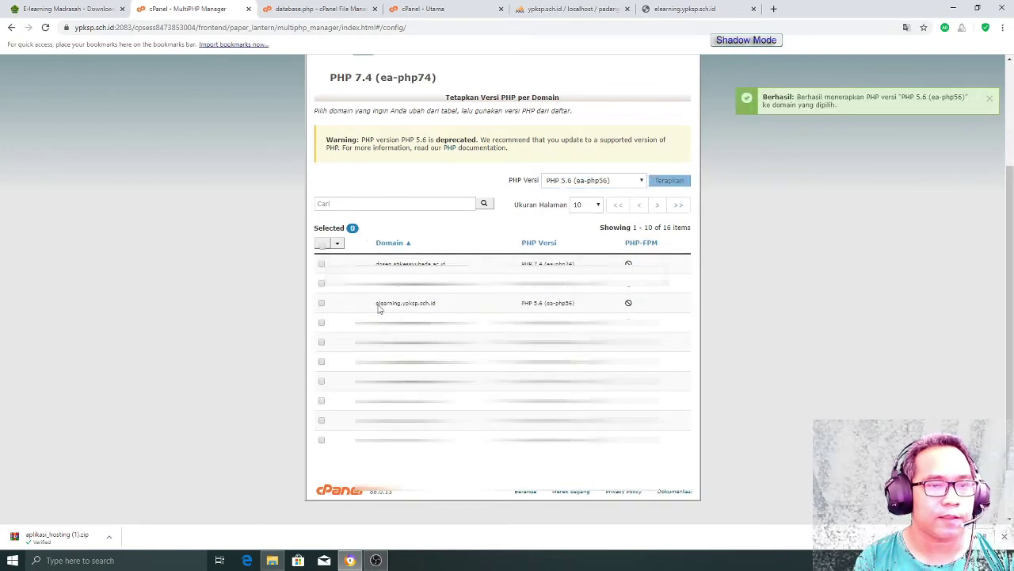
left_click(687, 9)
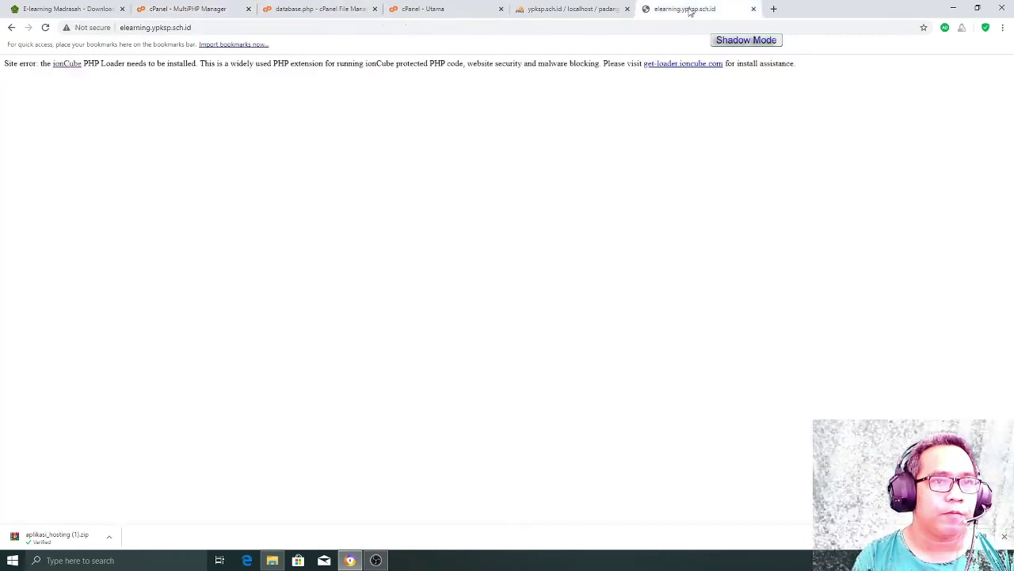
Step: Reload the site and copy the madrasah username from the token page into Username
left_click(45, 27)
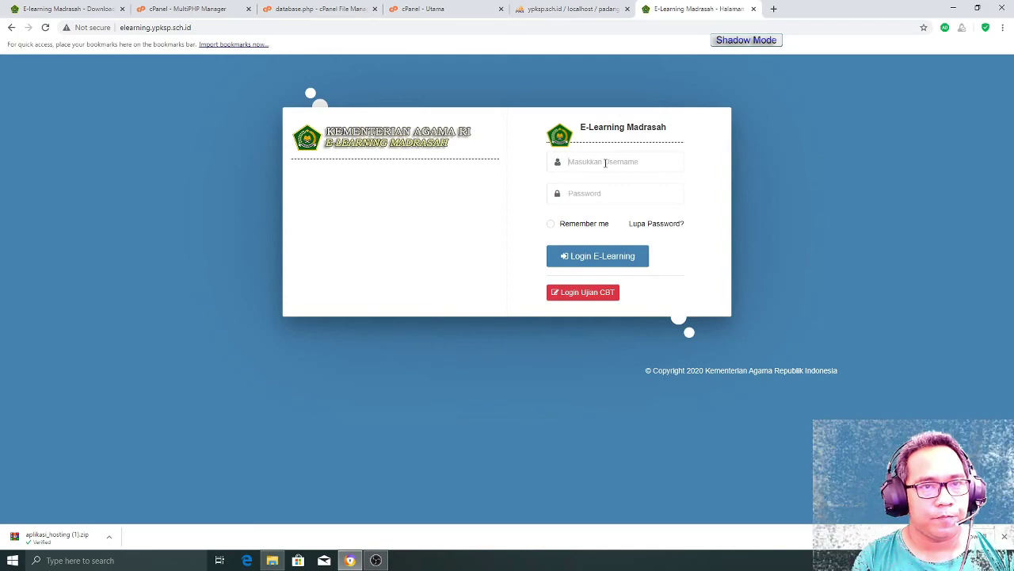
left_click(54, 10)
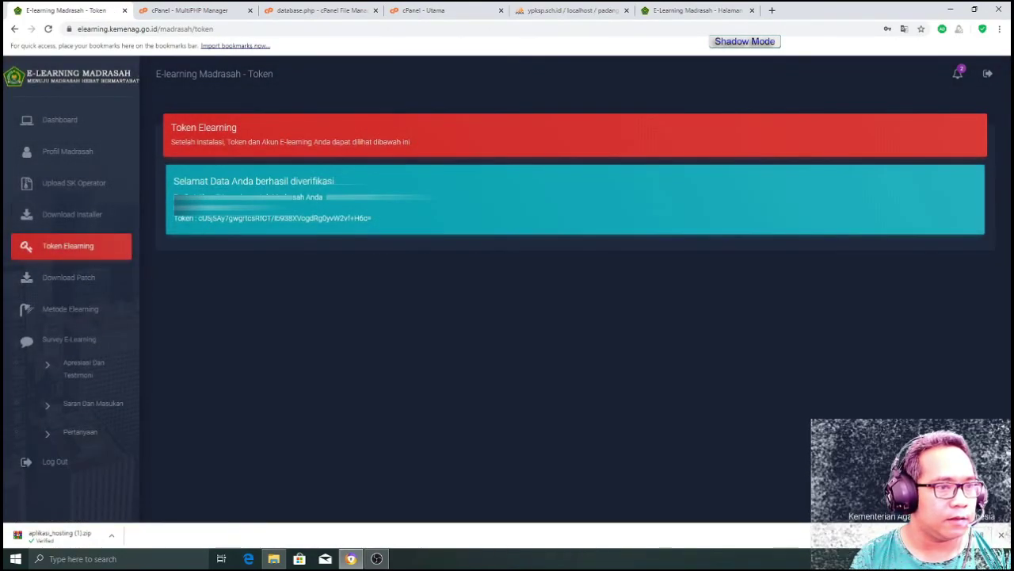
right_click(395, 199)
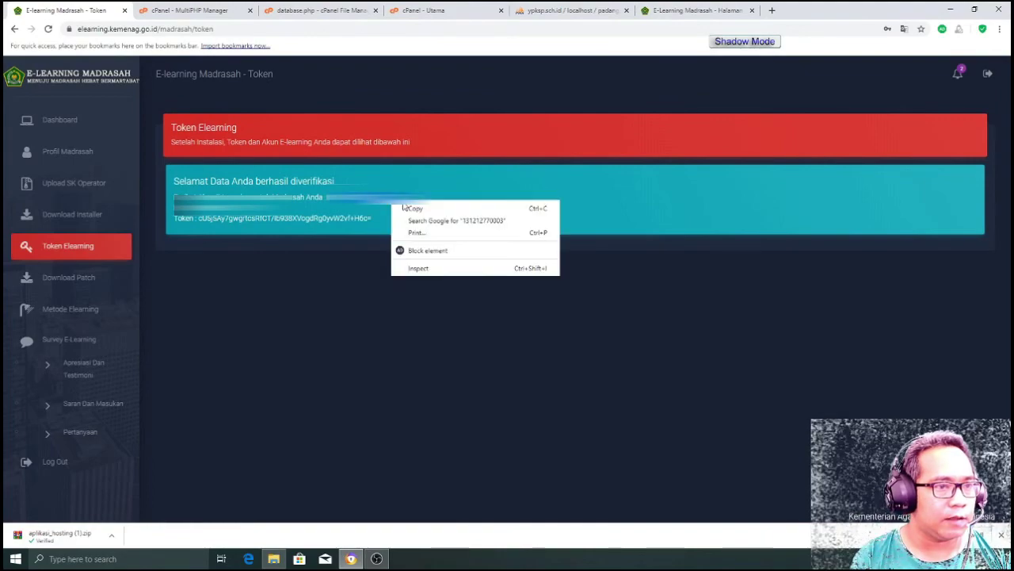
left_click(421, 211)
left_click(683, 11)
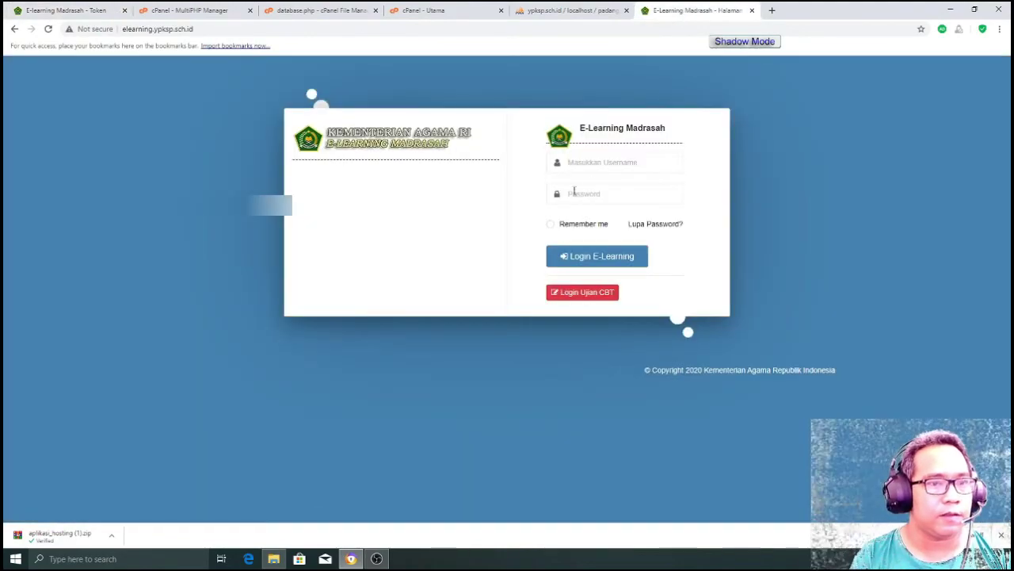
right_click(587, 167)
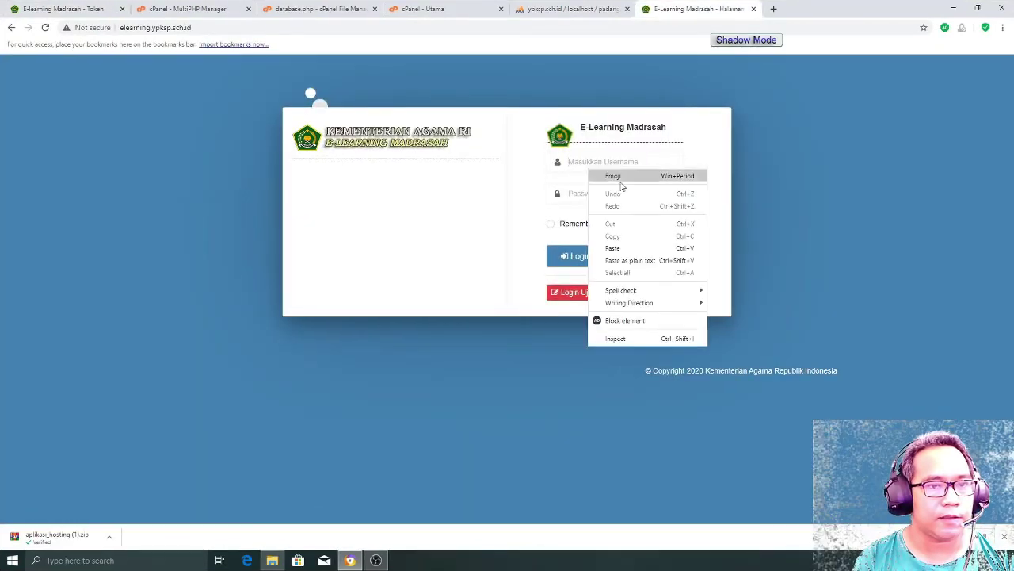
left_click(613, 248)
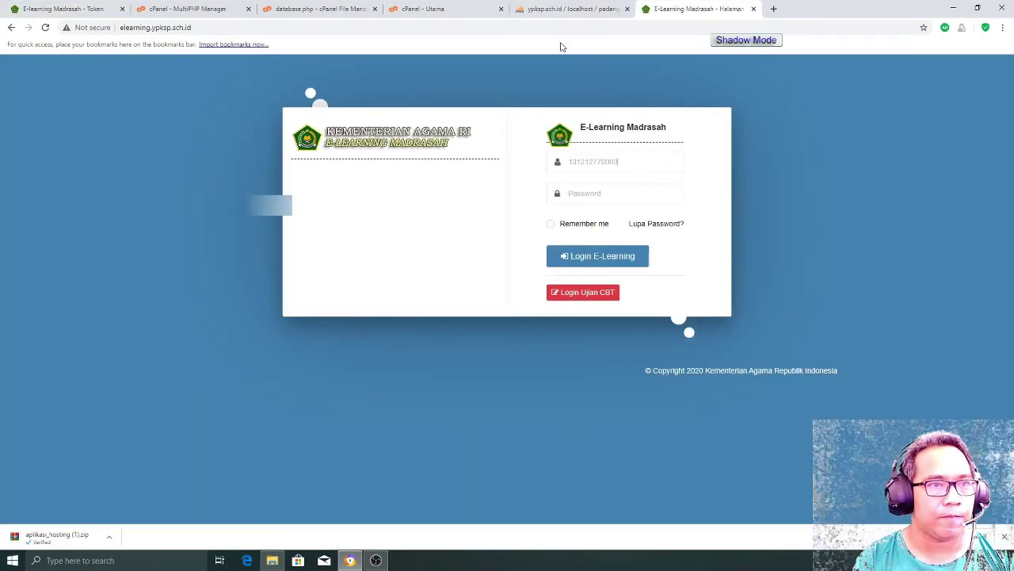
Step: Paste the e-learning token as the password and submit the login
left_click(62, 10)
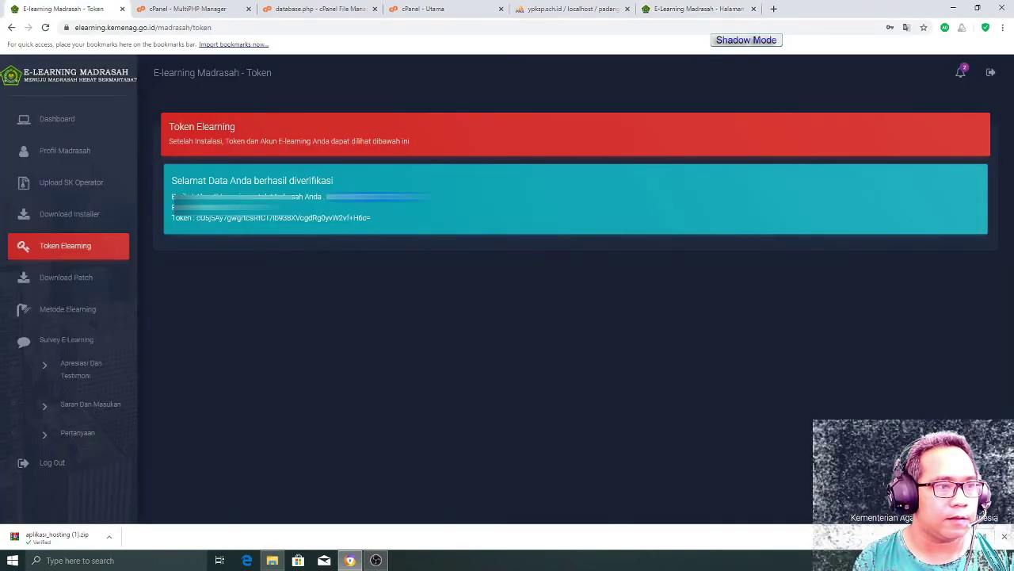
right_click(235, 203)
left_click(261, 211)
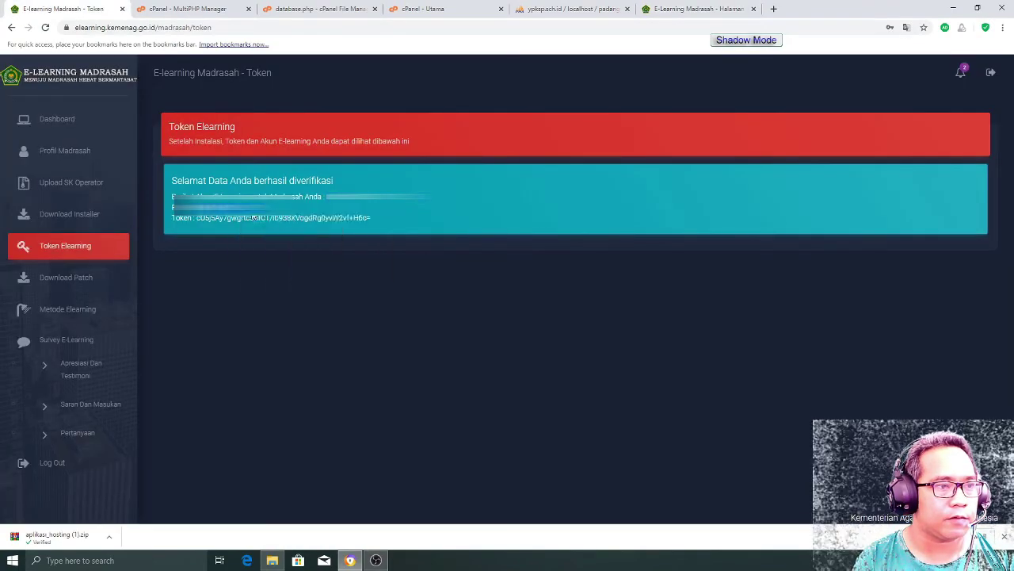
left_click(703, 11)
right_click(626, 194)
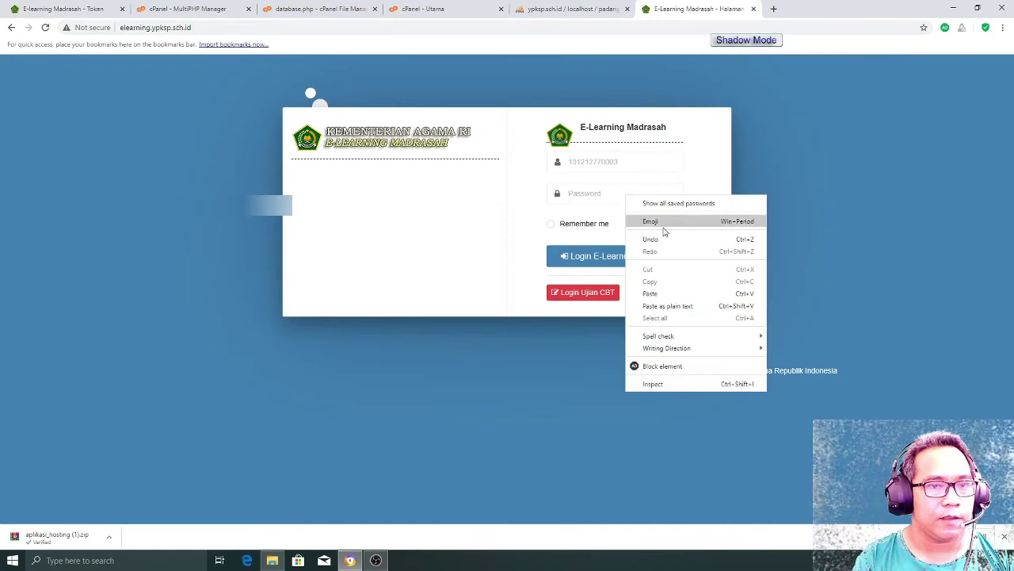
left_click(680, 293)
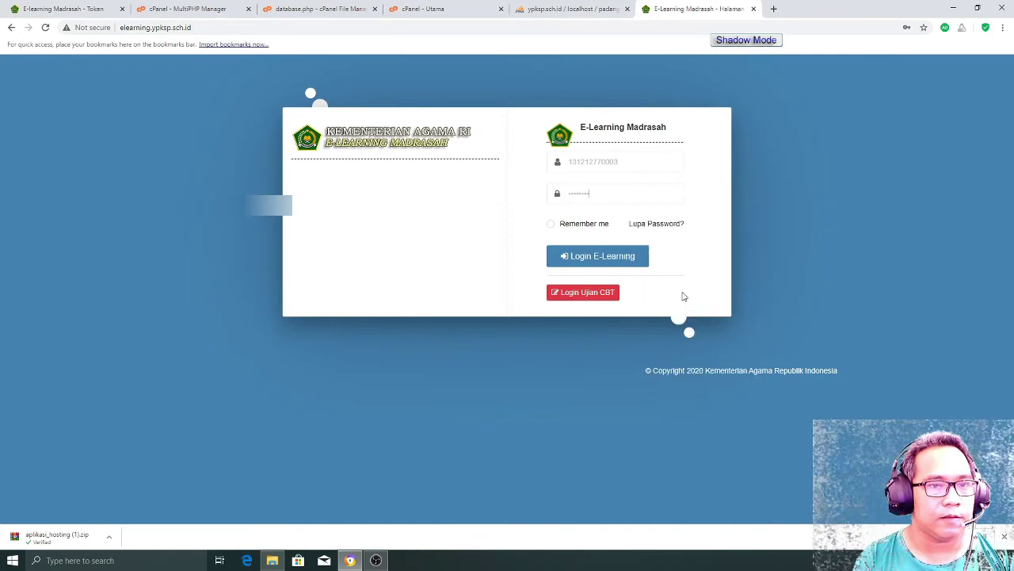
left_click(603, 263)
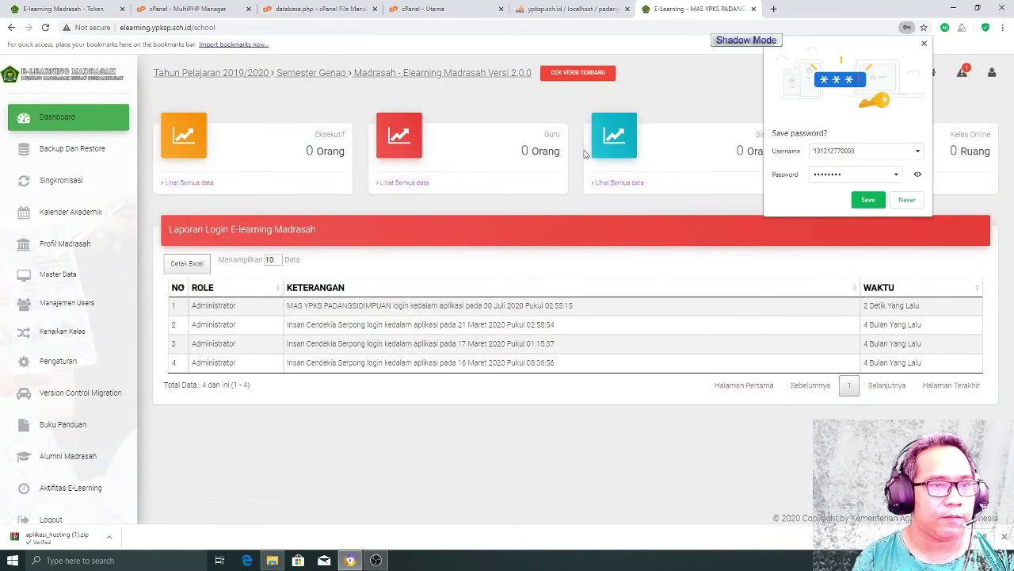
Step: Decline Chrome's password saving, then log out of the admin dashboard and confirm
left_click(908, 200)
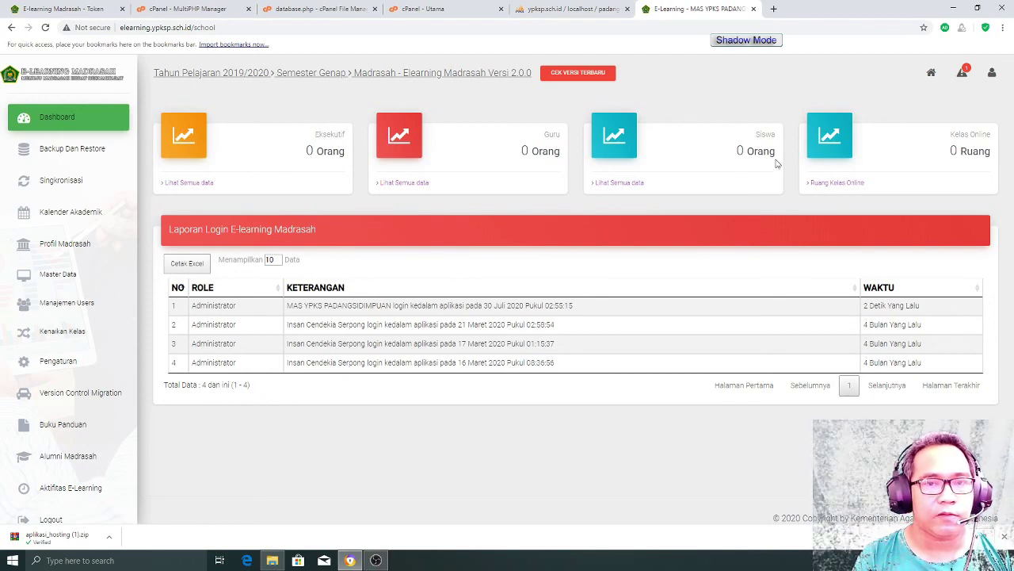
left_click(993, 76)
left_click(951, 124)
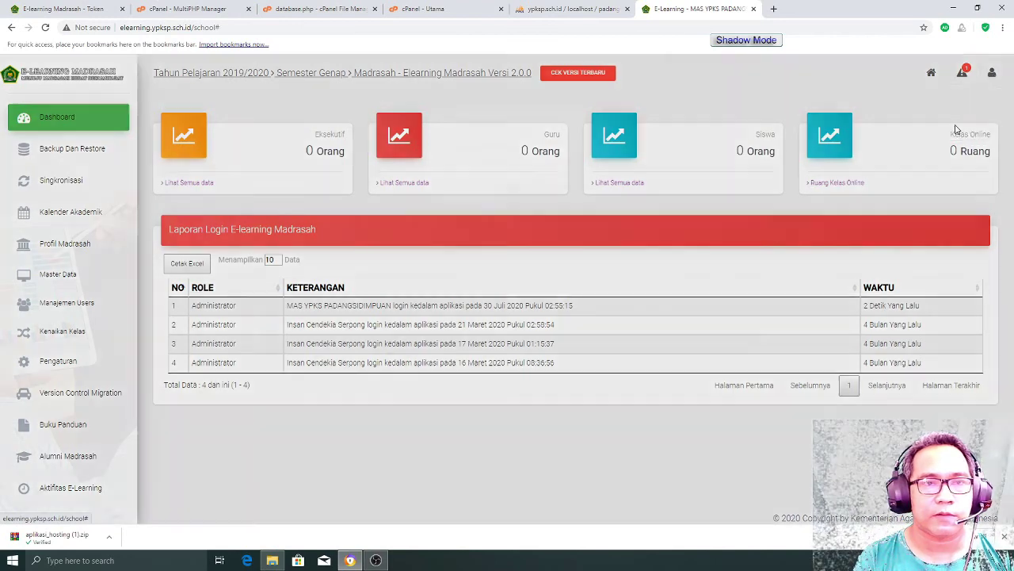
left_click(517, 193)
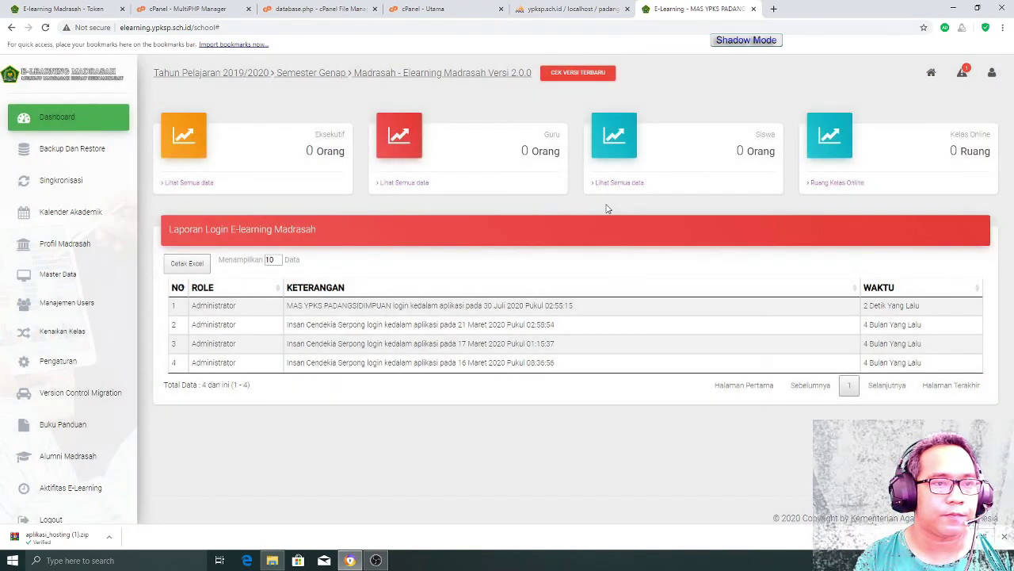